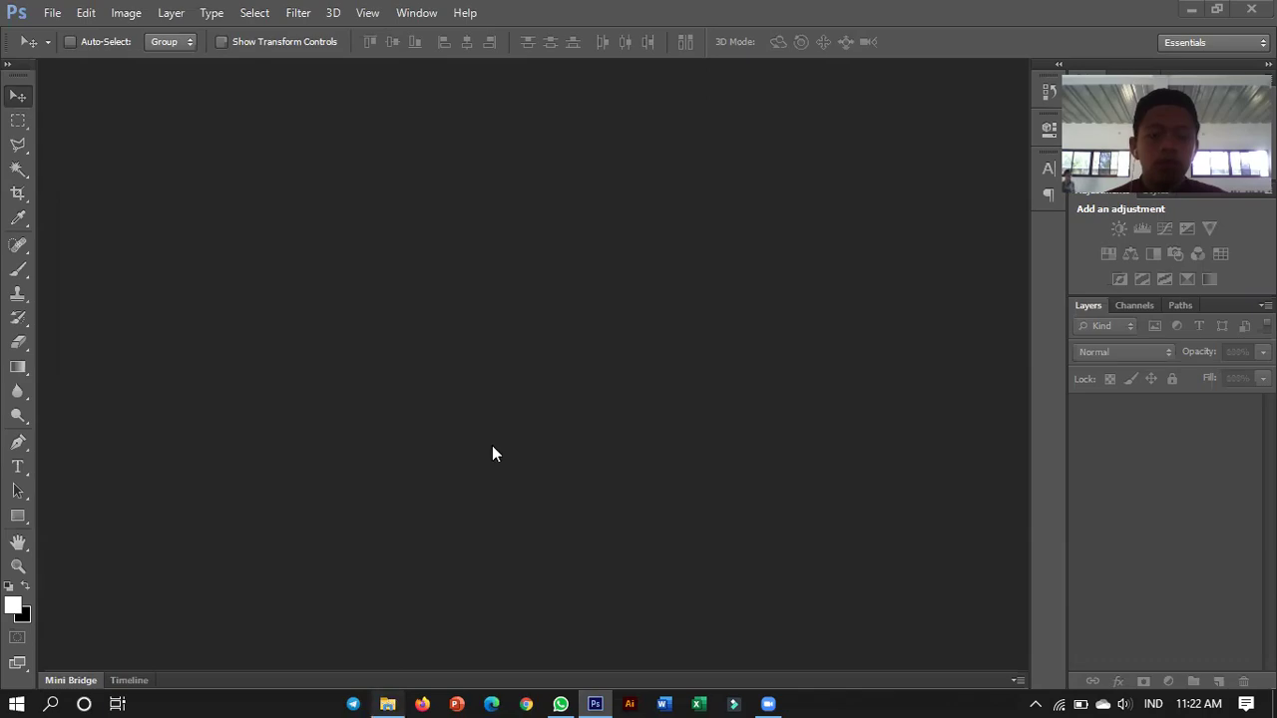
Step: Open 'WhatsApp Image 2021-03-01 at 13.50.17' from Downloads in Photoshop by dragging it onto the canvas
{"action": "left_click", "coordinate": [387, 704]}
{"action": "left_click", "coordinate": [476, 583]}
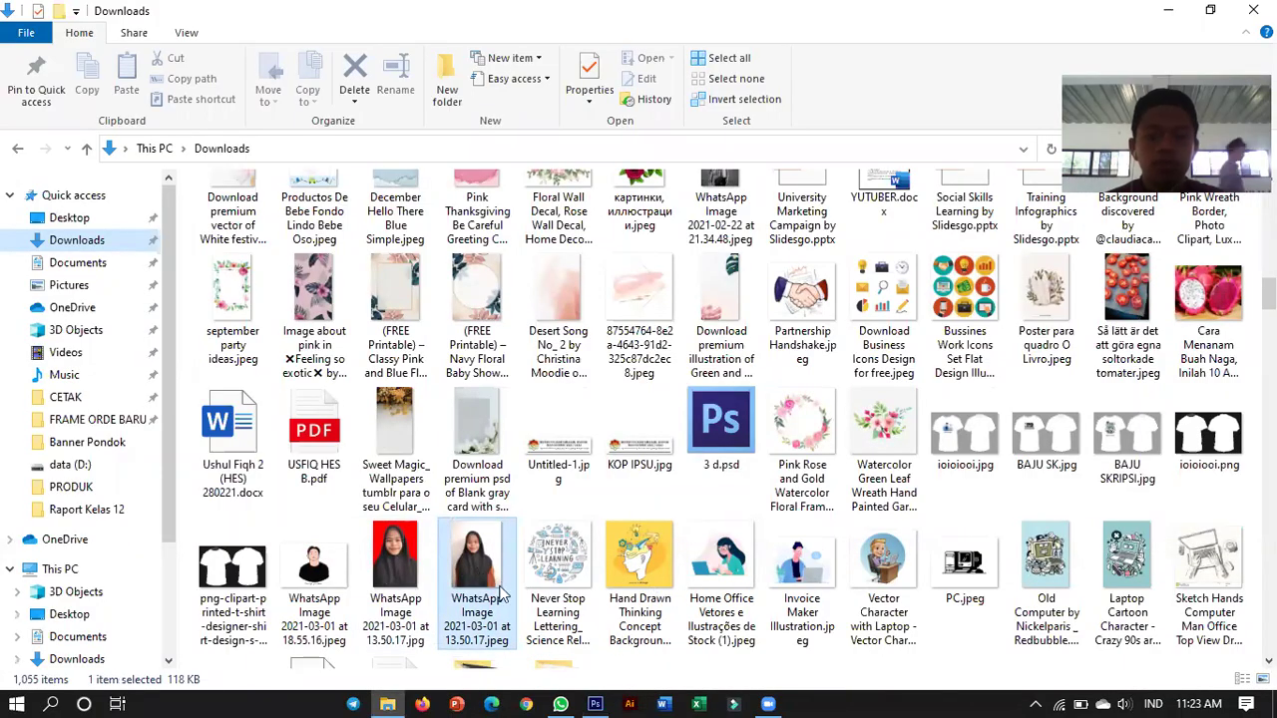
{"action": "left_click", "coordinate": [596, 705]}
{"action": "left_click_drag", "start_coordinate": [574, 337], "coordinate": [596, 371]}
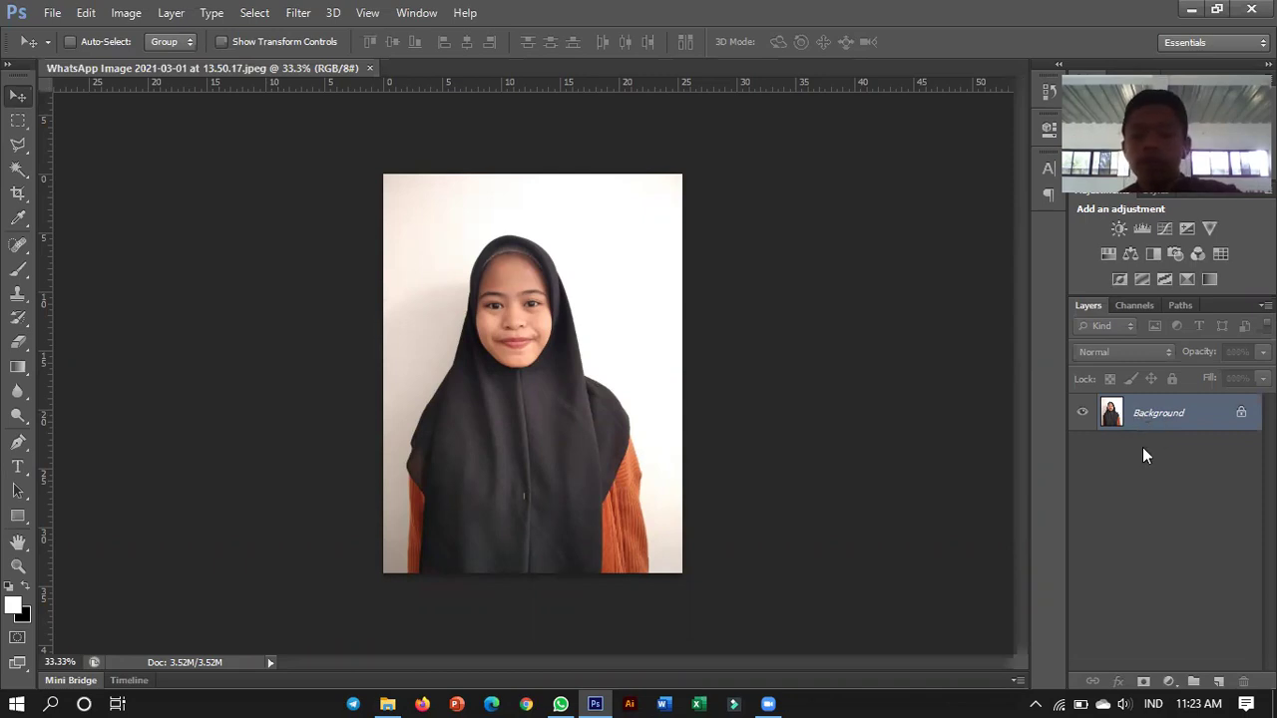
Step: Duplicate the Background onto Layer 1 with Ctrl+J and toggle Layer 1's visibility off and on
{"action": "key", "text": "ctrl+j"}
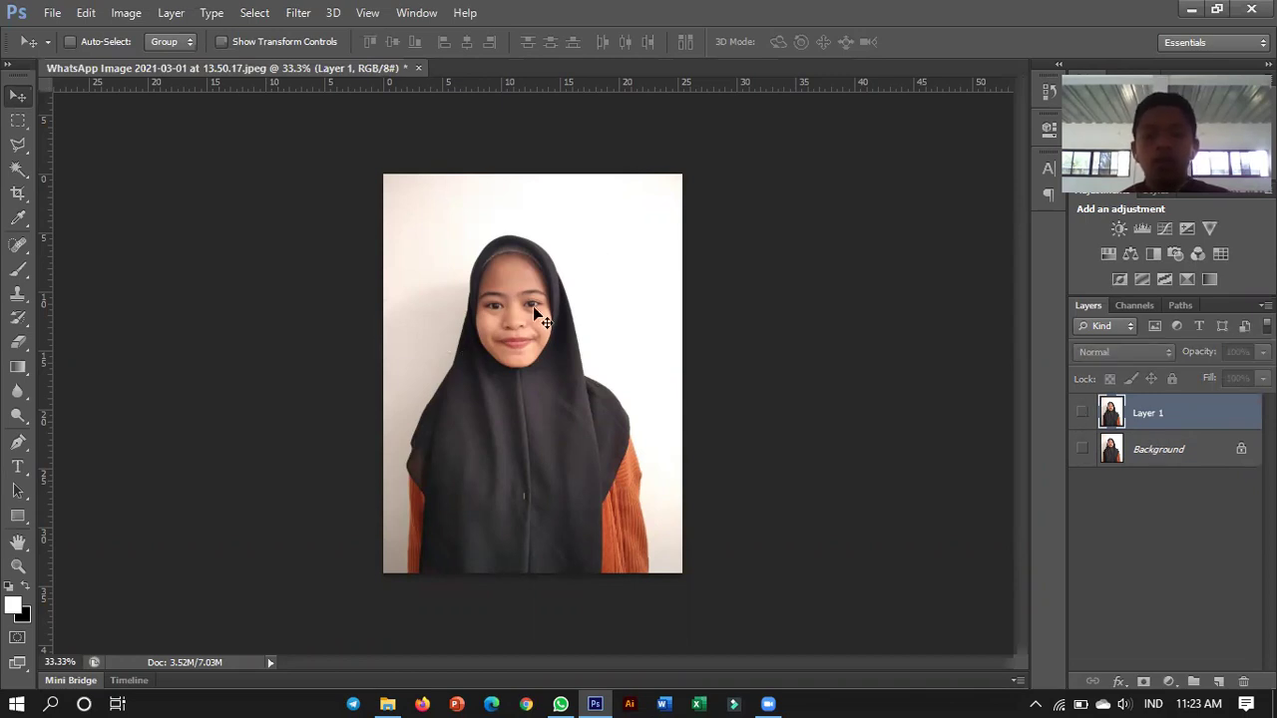
{"action": "left_click", "coordinate": [1081, 413]}
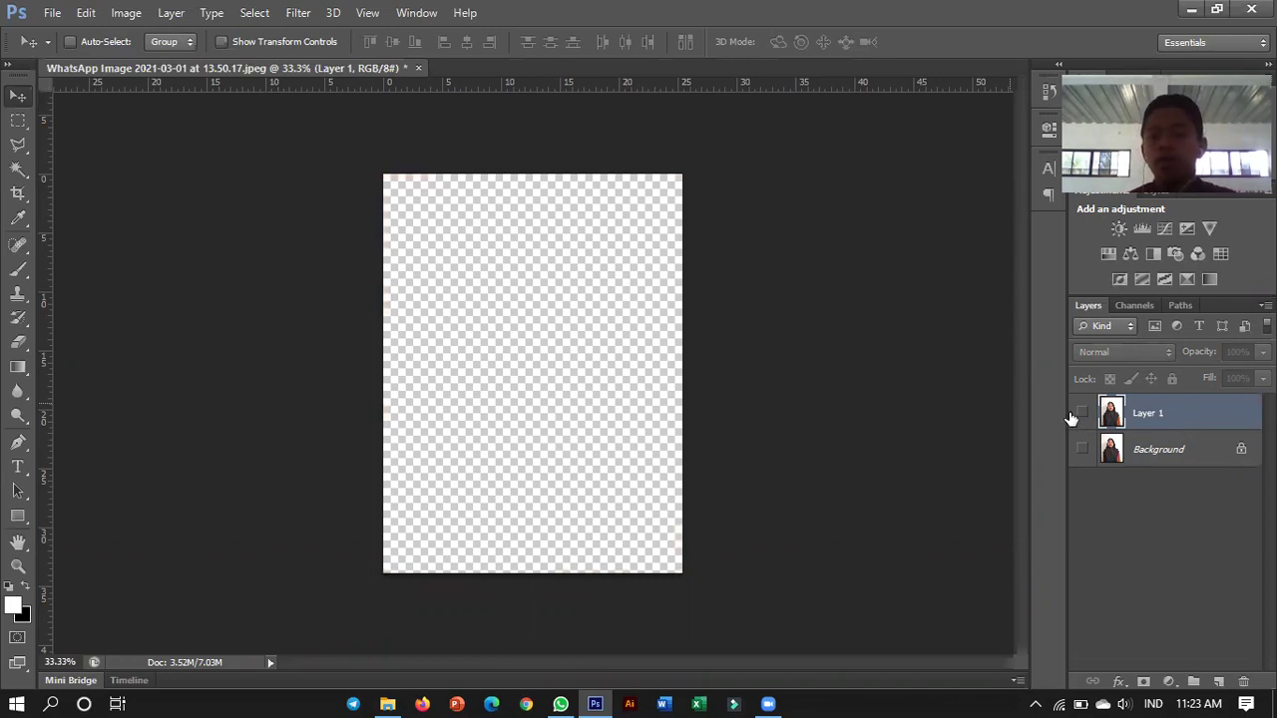
{"action": "left_click", "coordinate": [1079, 415]}
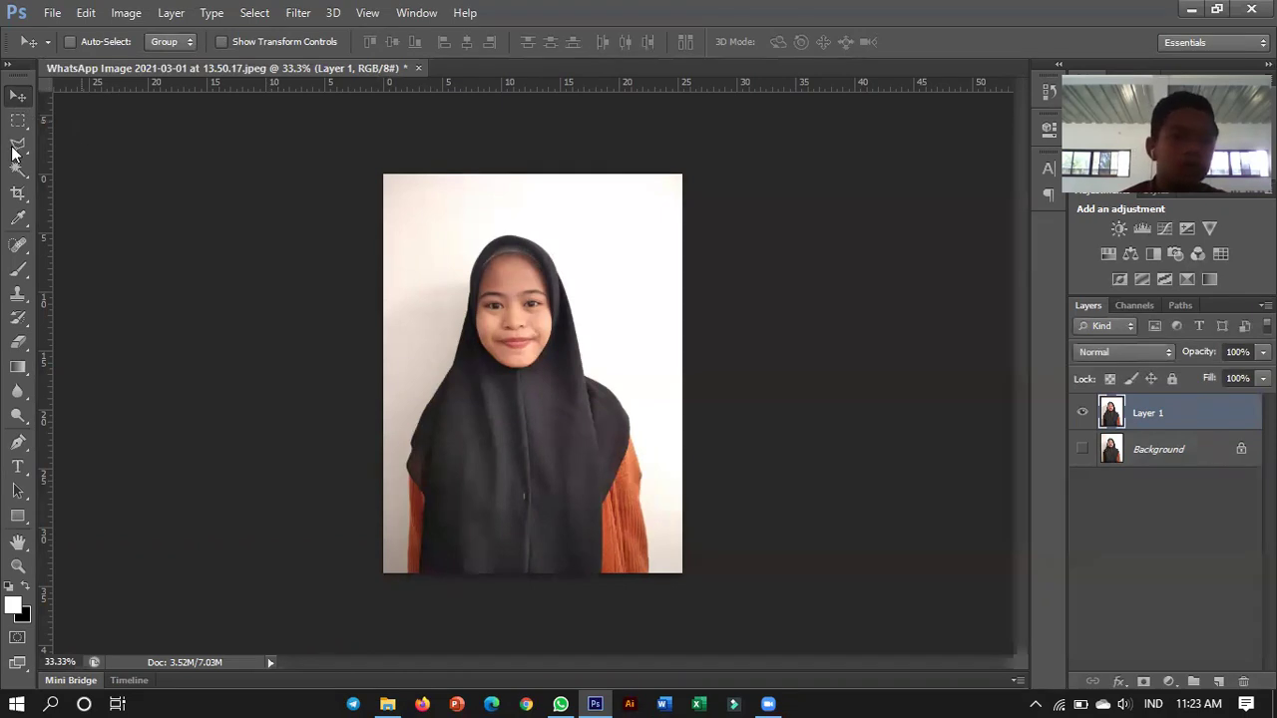
Step: Select the Polygonal Lasso Tool and zoom in and out to inspect the portrait
{"action": "left_click", "coordinate": [13, 150]}
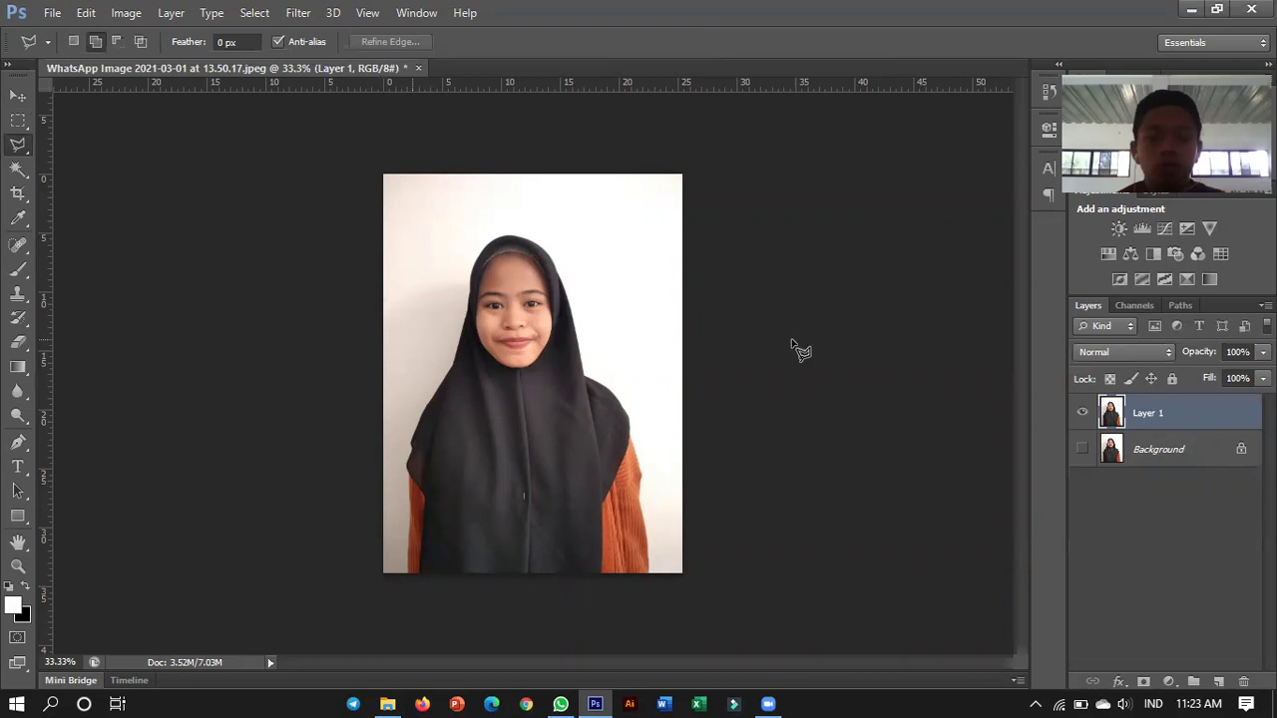
{"action": "scroll", "coordinate": [446, 307], "scroll_direction": "up", "scroll_amount": 2}
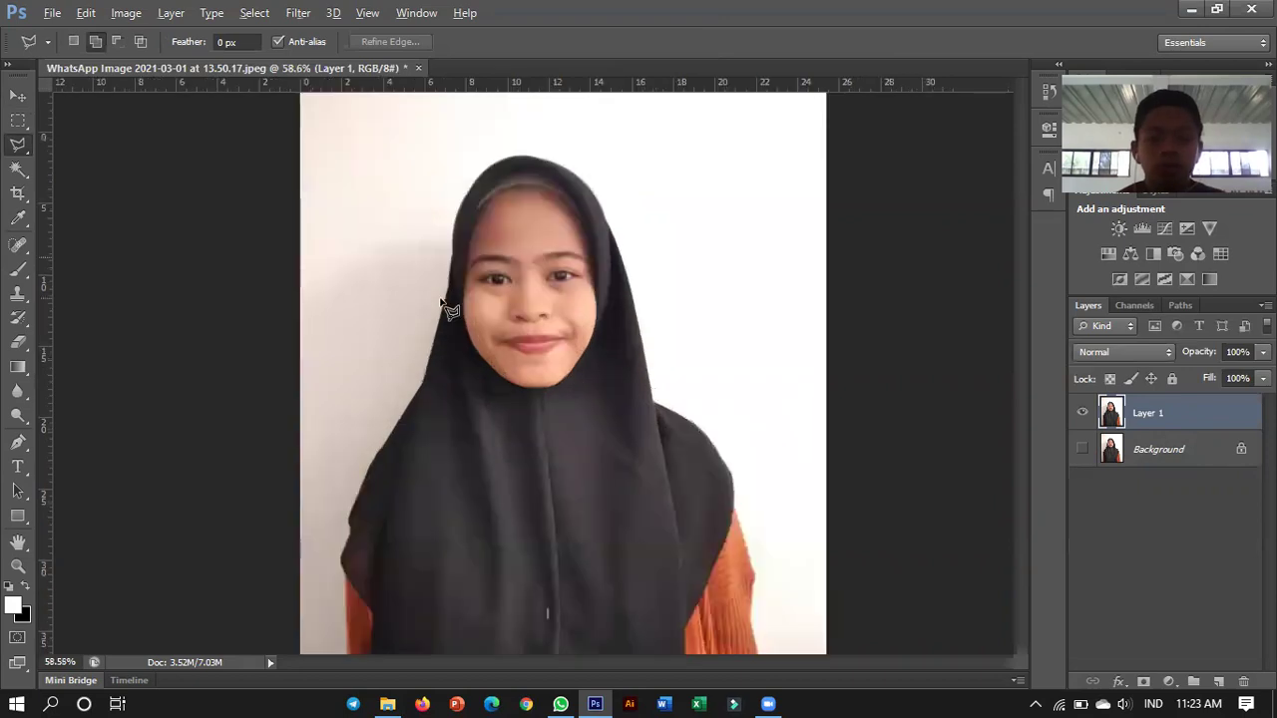
{"action": "scroll", "coordinate": [526, 339], "scroll_direction": "down", "scroll_amount": 3}
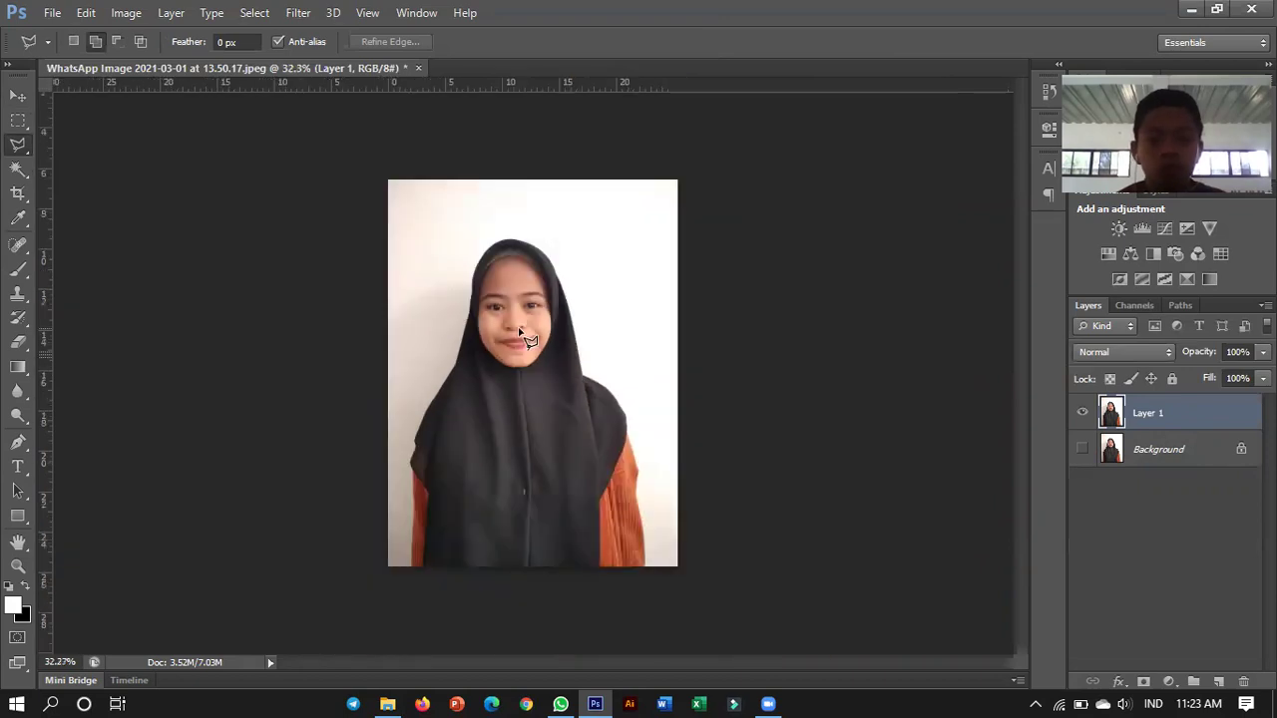
{"action": "scroll", "coordinate": [526, 339], "scroll_direction": "up", "scroll_amount": 3}
{"action": "scroll", "coordinate": [526, 340], "scroll_direction": "up", "scroll_amount": 1}
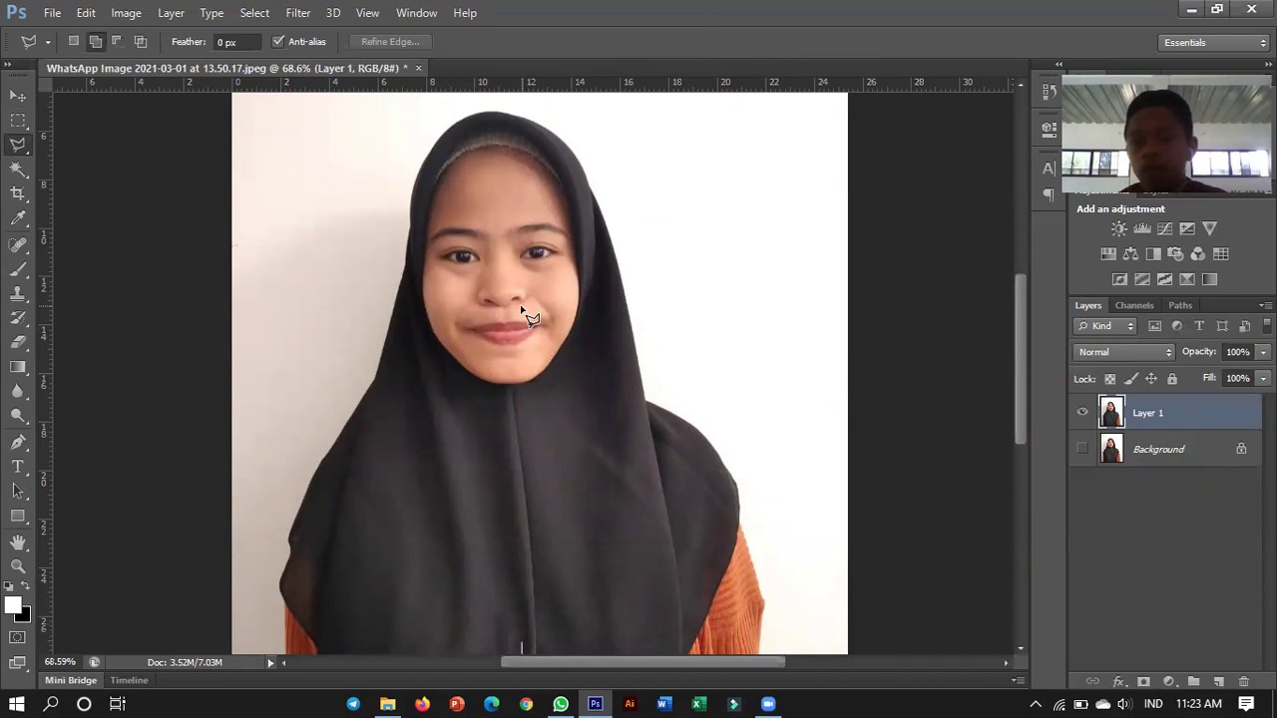
{"action": "scroll", "coordinate": [520, 309], "scroll_direction": "down", "scroll_amount": 2}
{"action": "scroll", "coordinate": [521, 309], "scroll_direction": "up", "scroll_amount": 5}
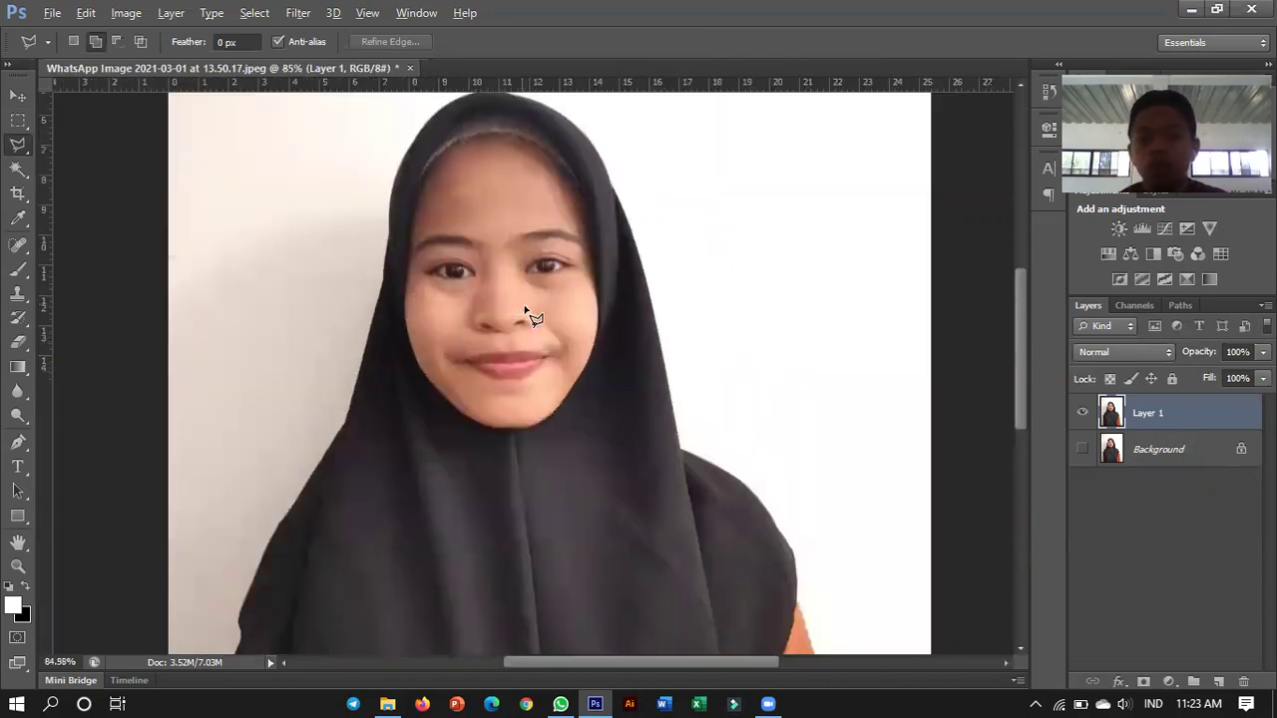
{"action": "scroll", "coordinate": [524, 310], "scroll_direction": "up", "scroll_amount": 4}
{"action": "scroll", "coordinate": [530, 311], "scroll_direction": "down", "scroll_amount": 5}
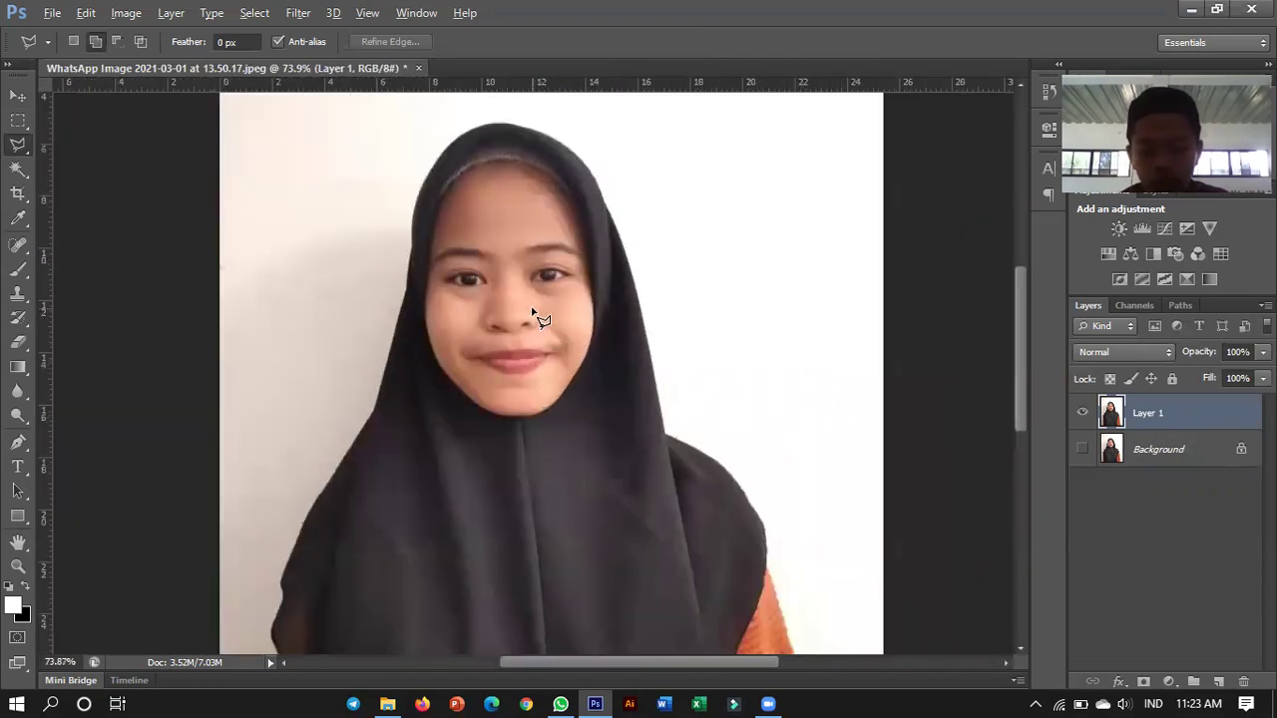
{"action": "scroll", "coordinate": [532, 311], "scroll_direction": "down", "scroll_amount": 2}
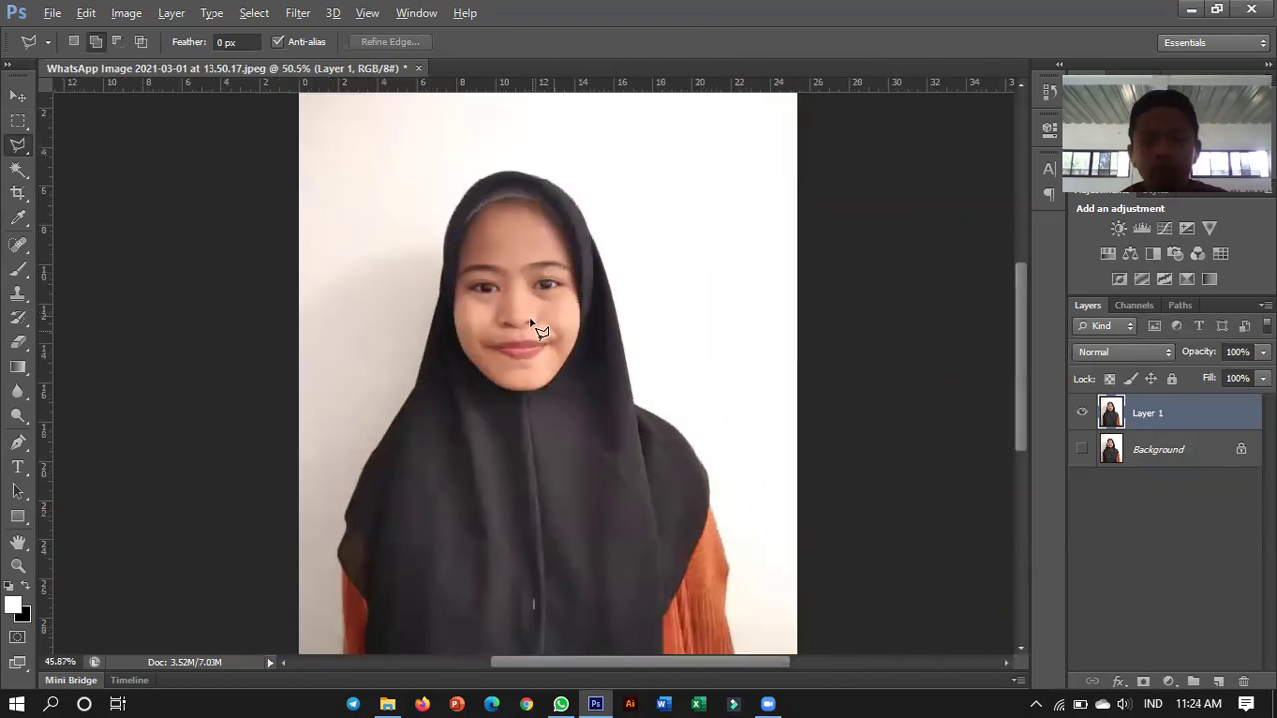
{"action": "scroll", "coordinate": [490, 367], "scroll_direction": "down", "scroll_amount": 1}
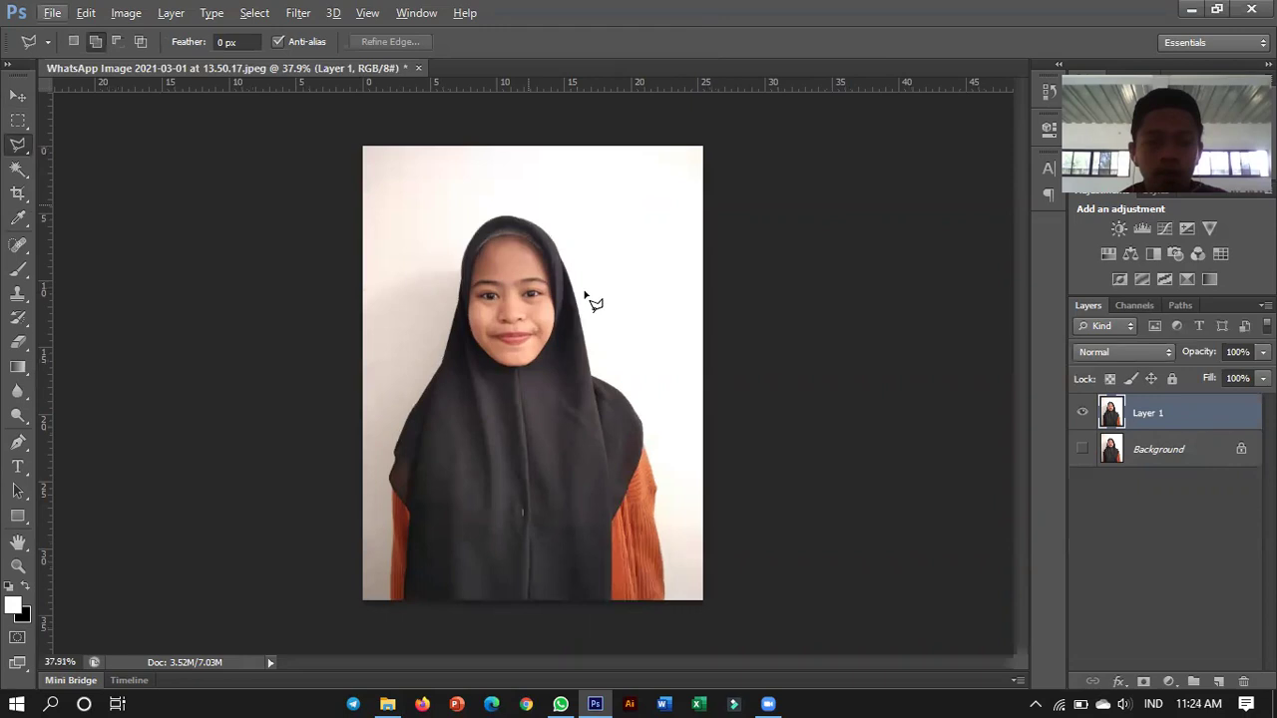
Step: Trace a polygonal selection around the white wall surrounding the girl
{"action": "left_click", "coordinate": [611, 395]}
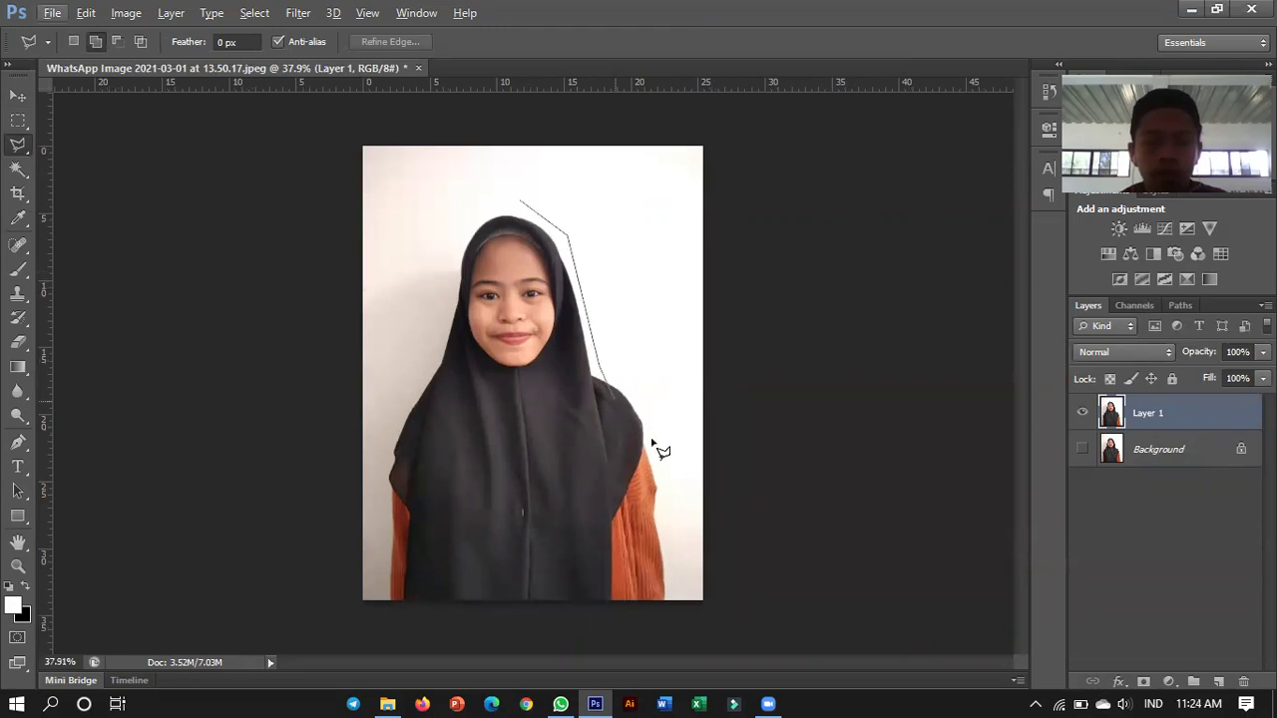
{"action": "left_click", "coordinate": [663, 511]}
{"action": "left_click", "coordinate": [674, 623]}
{"action": "left_click", "coordinate": [736, 633]}
{"action": "left_click", "coordinate": [740, 455]}
{"action": "left_click", "coordinate": [351, 129]}
{"action": "left_click", "coordinate": [345, 617]}
{"action": "left_click", "coordinate": [374, 609]}
{"action": "left_click", "coordinate": [390, 438]}
{"action": "left_click", "coordinate": [435, 349]}
{"action": "left_click", "coordinate": [450, 236]}
{"action": "double_click", "coordinate": [479, 212]}
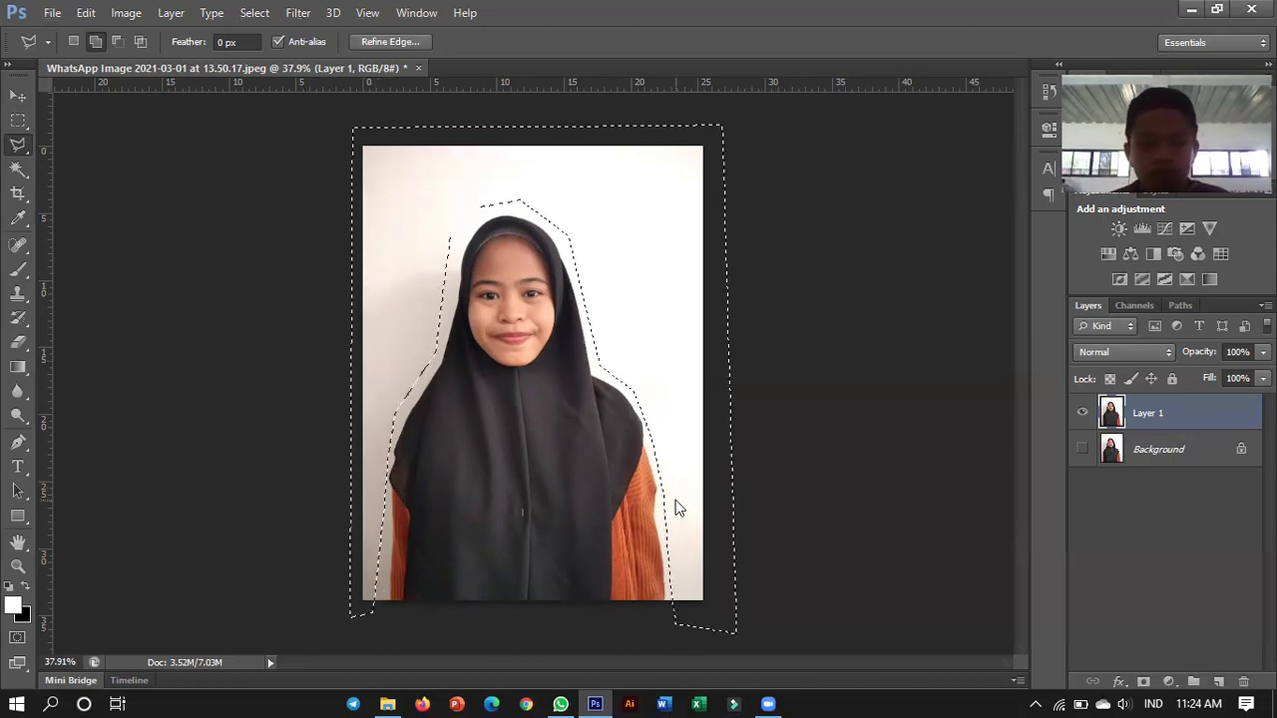
Step: Delete the selected white background to transparency and deselect
{"action": "key", "text": "Delete"}
{"action": "key", "text": "ctrl+d"}
{"action": "scroll", "coordinate": [518, 399], "scroll_direction": "down", "scroll_amount": 1}
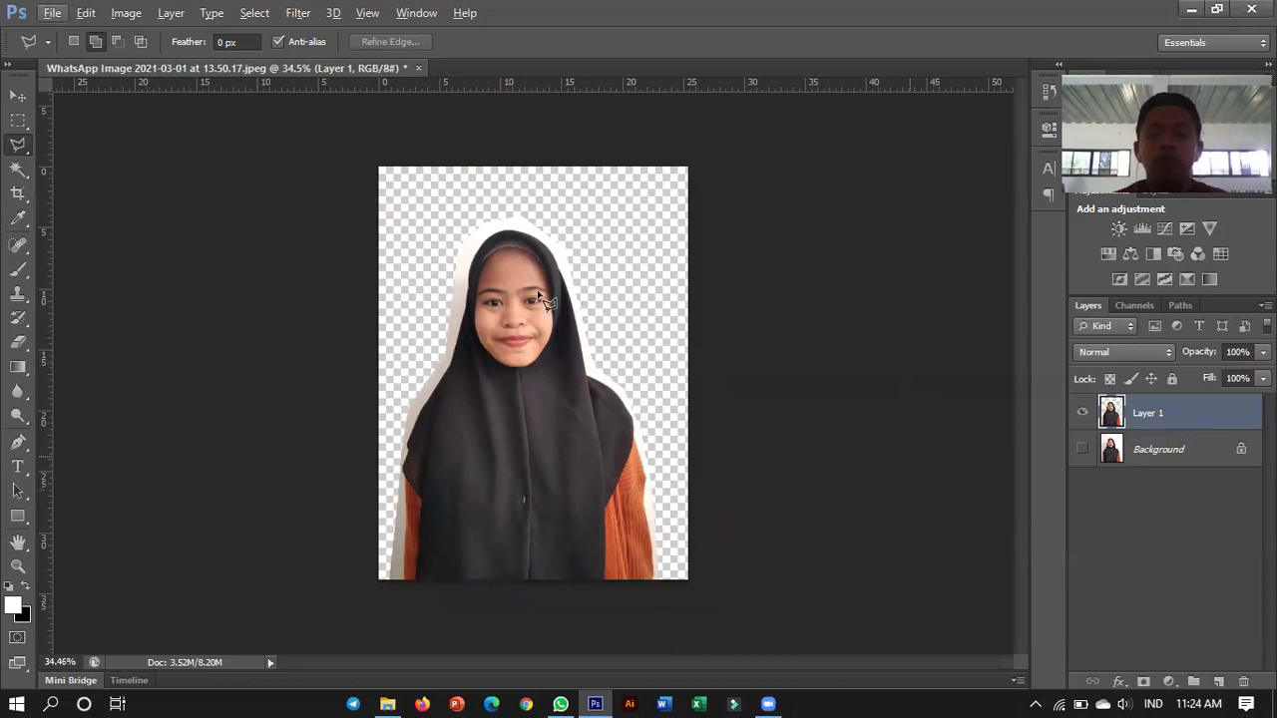
Step: Zoom in on the hood and lasso the leftover white patch above the hijab's top edge
{"action": "scroll", "coordinate": [520, 288], "scroll_direction": "up", "scroll_amount": 1}
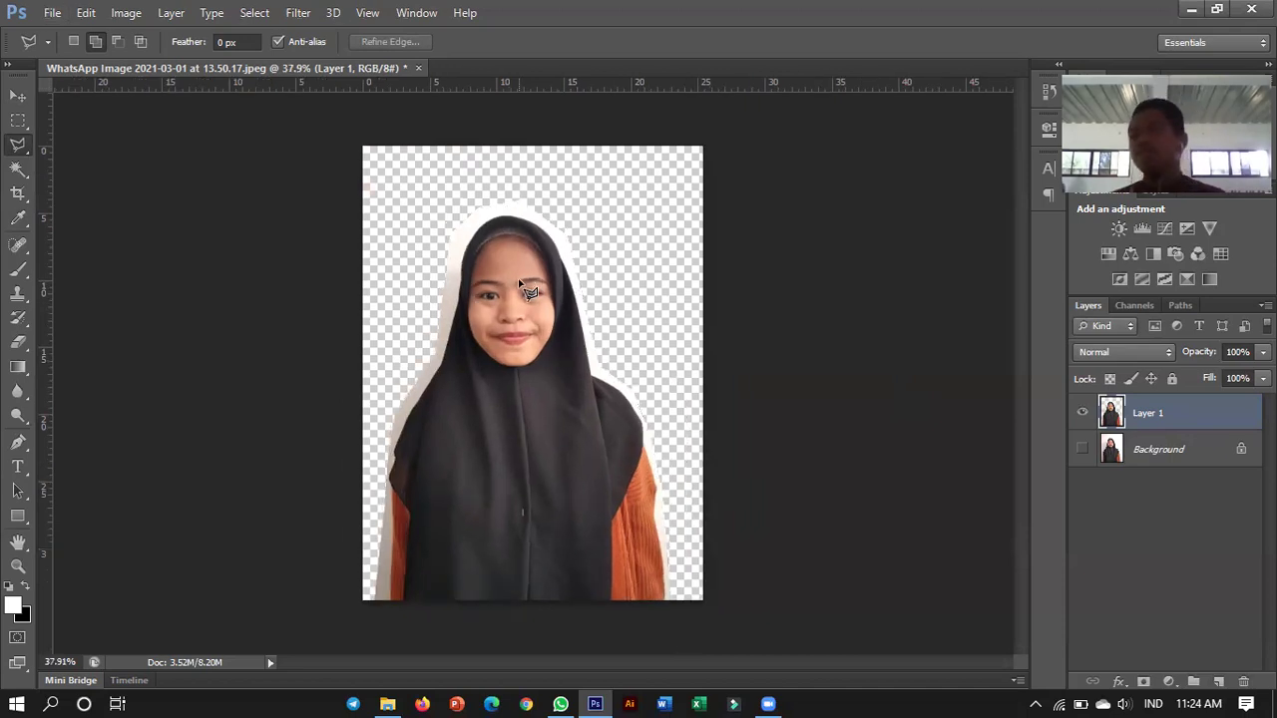
{"action": "scroll", "coordinate": [529, 279], "scroll_direction": "up", "scroll_amount": 8}
{"action": "scroll", "coordinate": [538, 275], "scroll_direction": "up", "scroll_amount": 5}
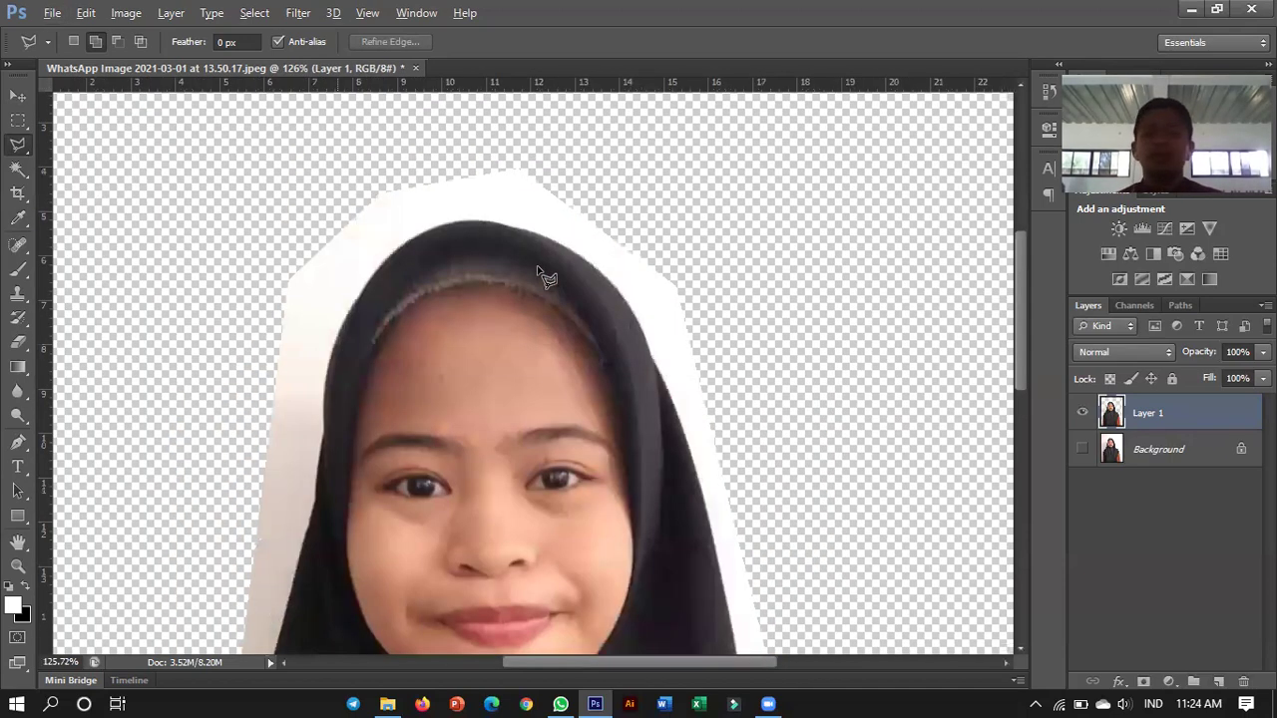
{"action": "scroll", "coordinate": [537, 267], "scroll_direction": "up", "scroll_amount": 5}
{"action": "scroll", "coordinate": [519, 240], "scroll_direction": "up", "scroll_amount": 5}
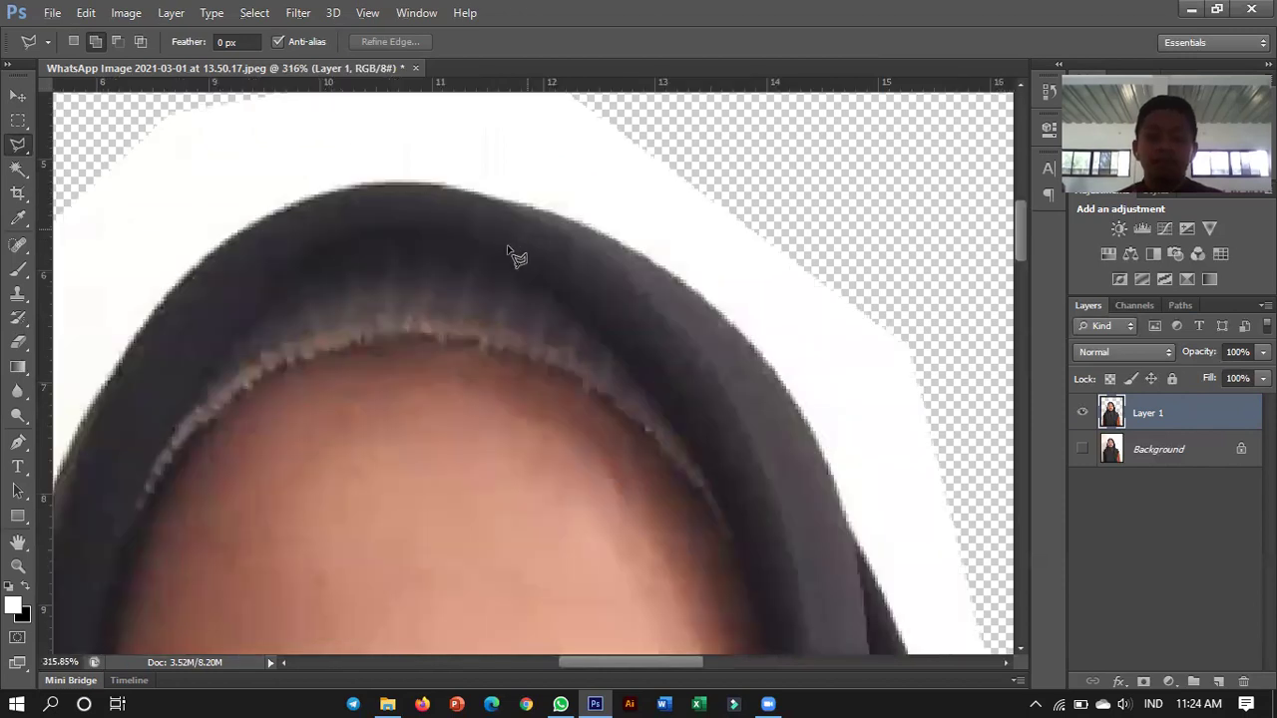
{"action": "scroll", "coordinate": [508, 249], "scroll_direction": "up", "scroll_amount": 3}
{"action": "left_click", "coordinate": [491, 248]}
{"action": "left_click", "coordinate": [579, 264]}
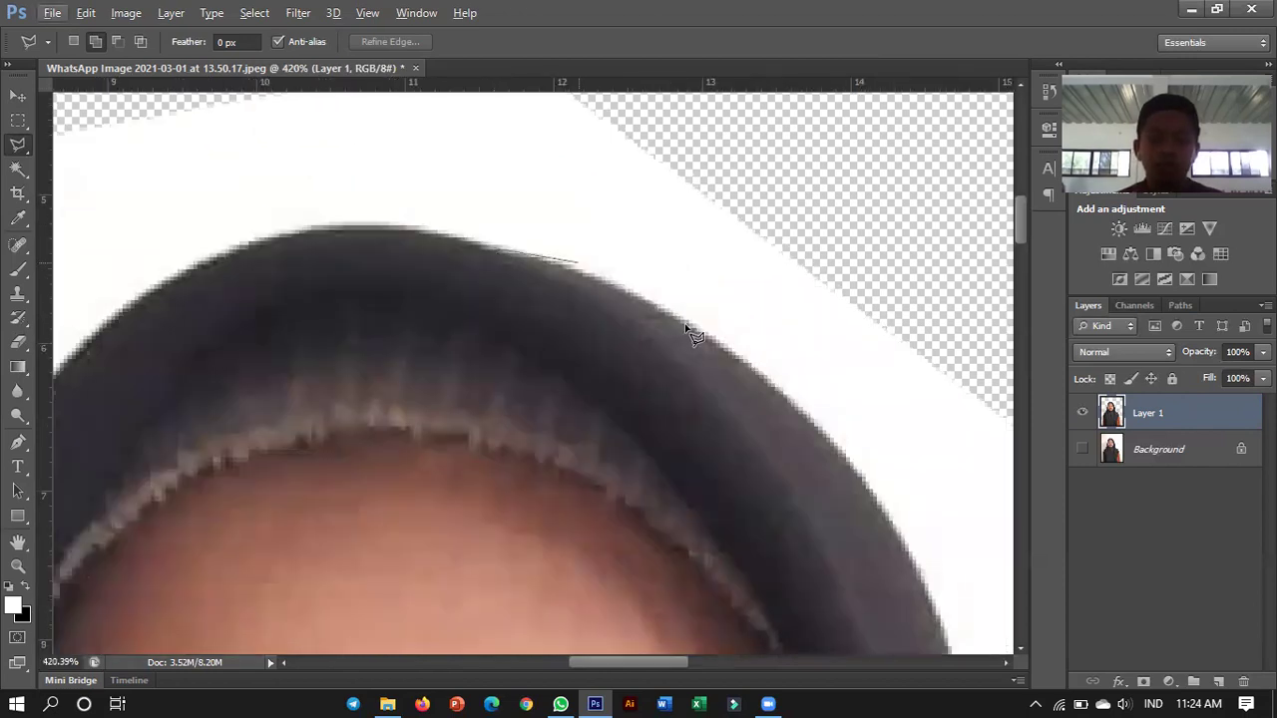
{"action": "left_click", "coordinate": [791, 389]}
{"action": "left_click", "coordinate": [948, 558]}
{"action": "left_click", "coordinate": [967, 208]}
{"action": "left_click", "coordinate": [694, 74]}
{"action": "left_click", "coordinate": [524, 122]}
{"action": "left_click", "coordinate": [410, 157]}
{"action": "left_click", "coordinate": [499, 265]}
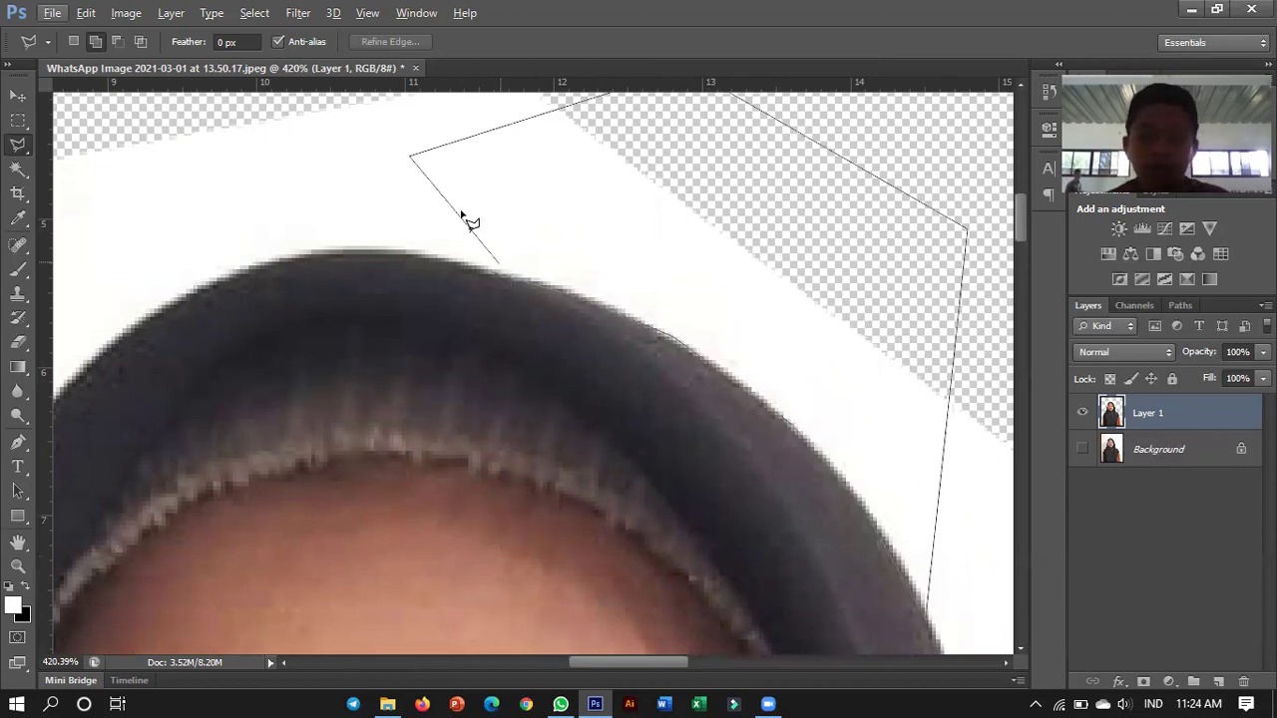
{"action": "key", "text": "BackSpace"}
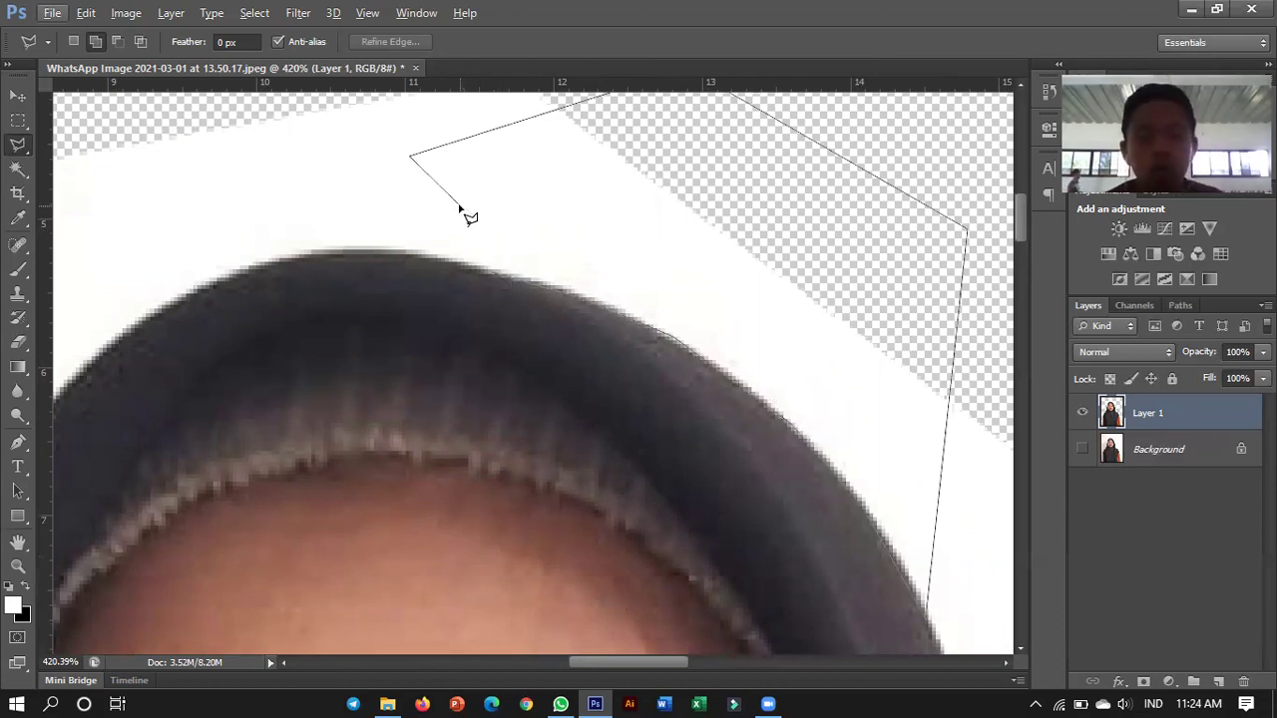
{"action": "double_click", "coordinate": [460, 207]}
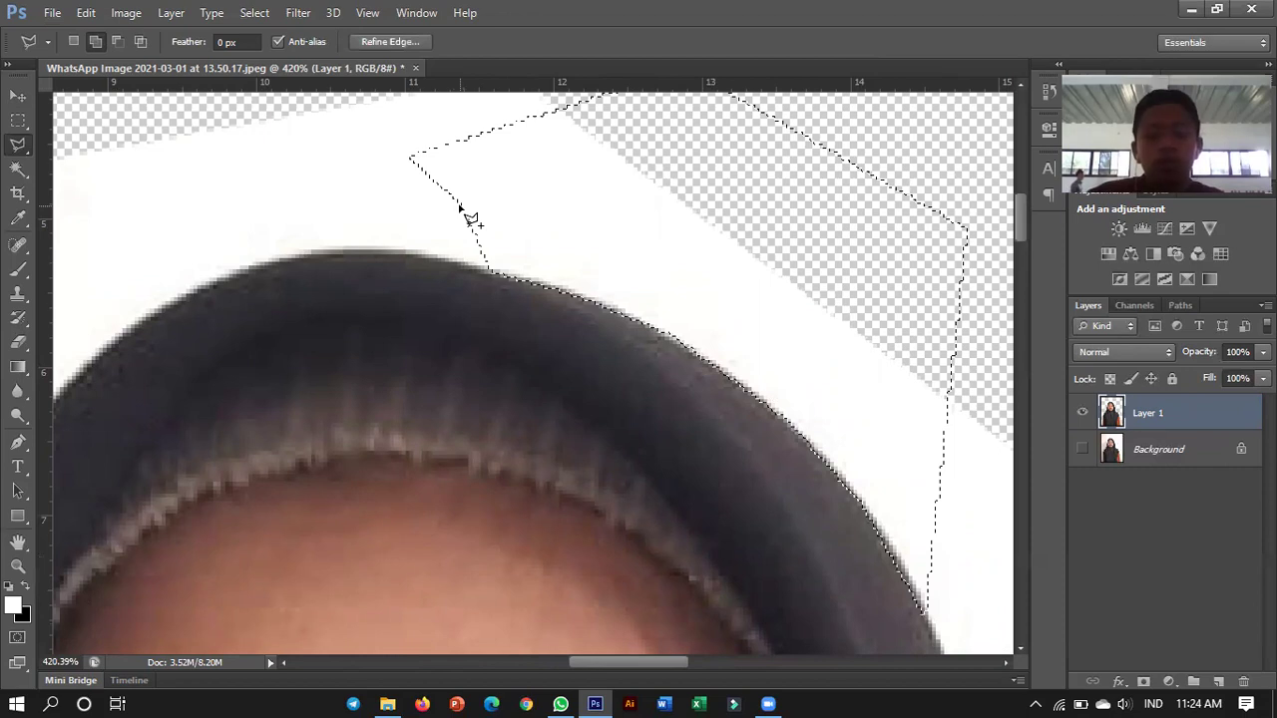
Step: Delete the white patch above the hood and deselect
{"action": "key", "text": "Delete"}
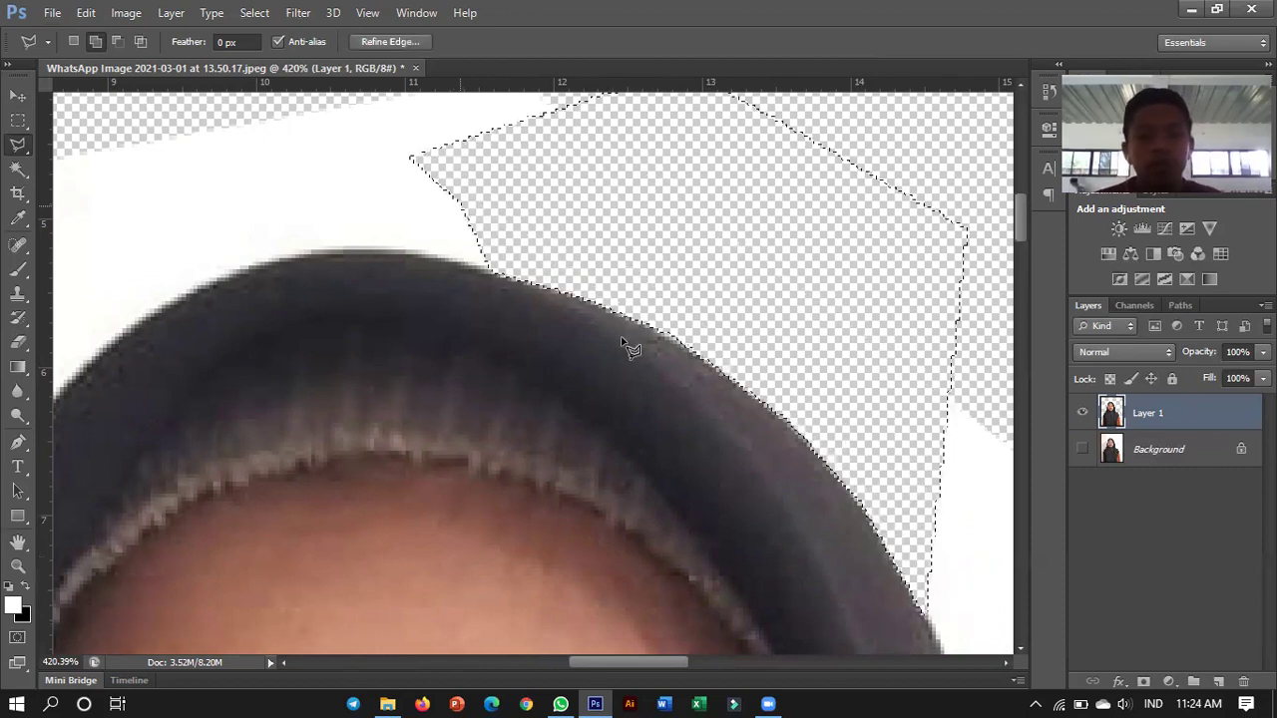
{"action": "scroll", "coordinate": [628, 347], "scroll_direction": "down", "scroll_amount": 5}
{"action": "key", "text": "ctrl+d"}
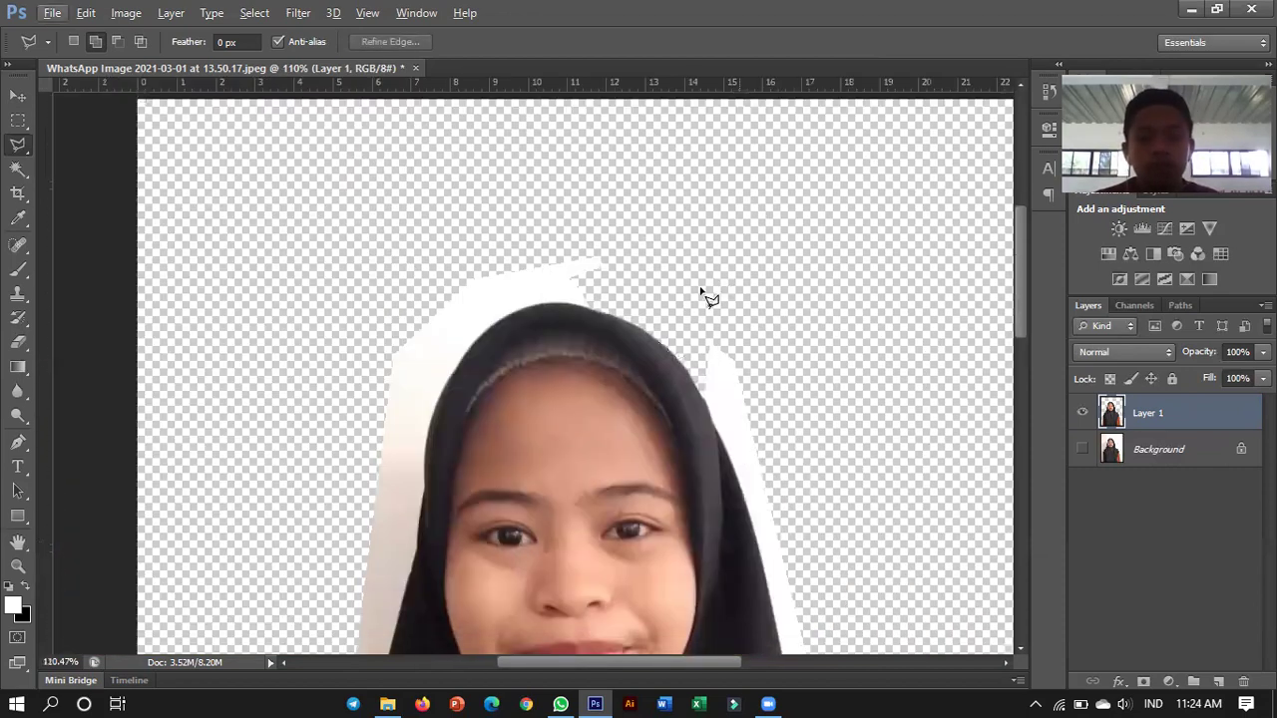
{"action": "scroll", "coordinate": [707, 297], "scroll_direction": "up", "scroll_amount": 3}
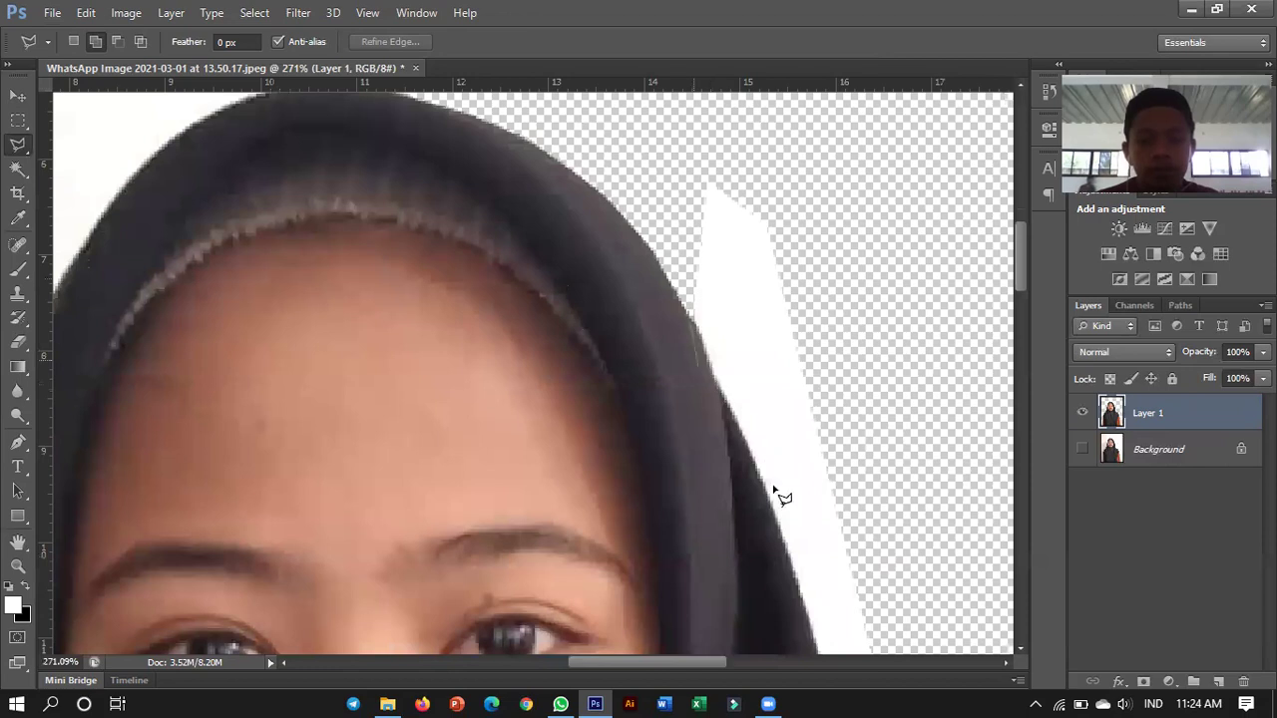
Step: Lasso and delete the white strip along the right edge of the hijab
{"action": "left_click", "coordinate": [810, 629]}
{"action": "left_click", "coordinate": [909, 533]}
{"action": "left_click", "coordinate": [798, 187]}
{"action": "double_click", "coordinate": [674, 132]}
{"action": "key", "text": "Delete"}
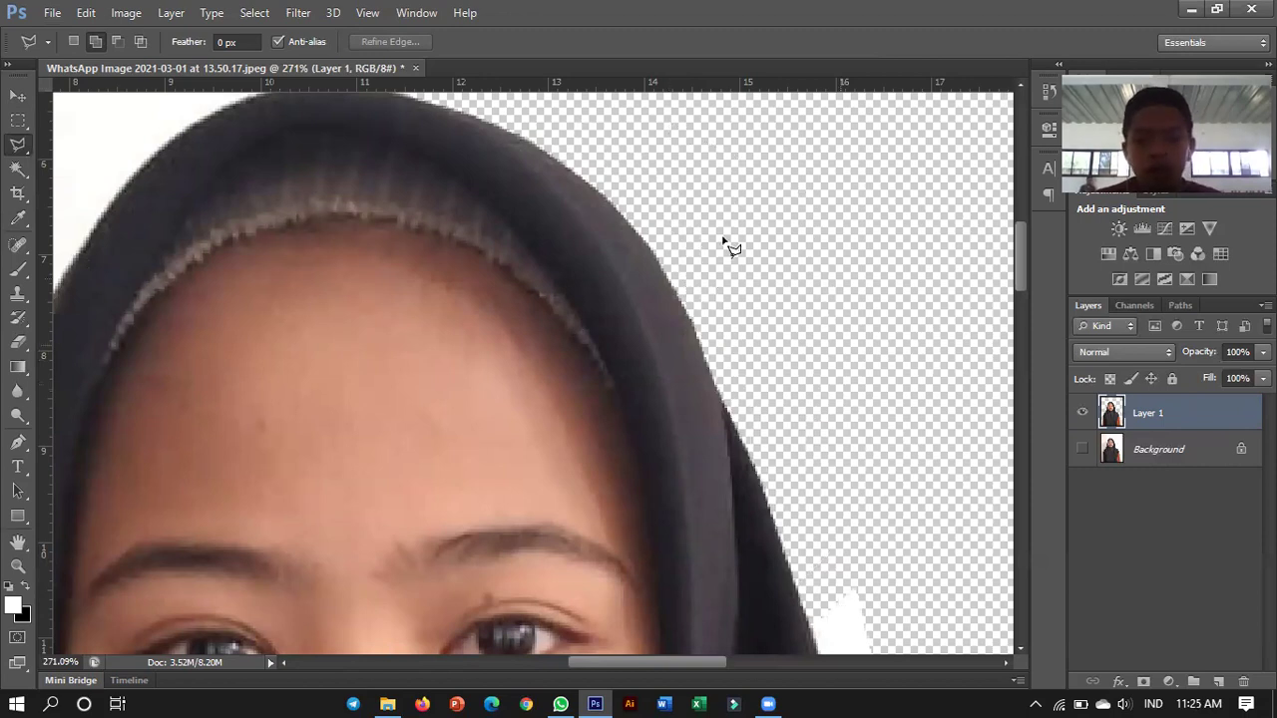
{"action": "scroll", "coordinate": [724, 241], "scroll_direction": "down", "scroll_amount": 2}
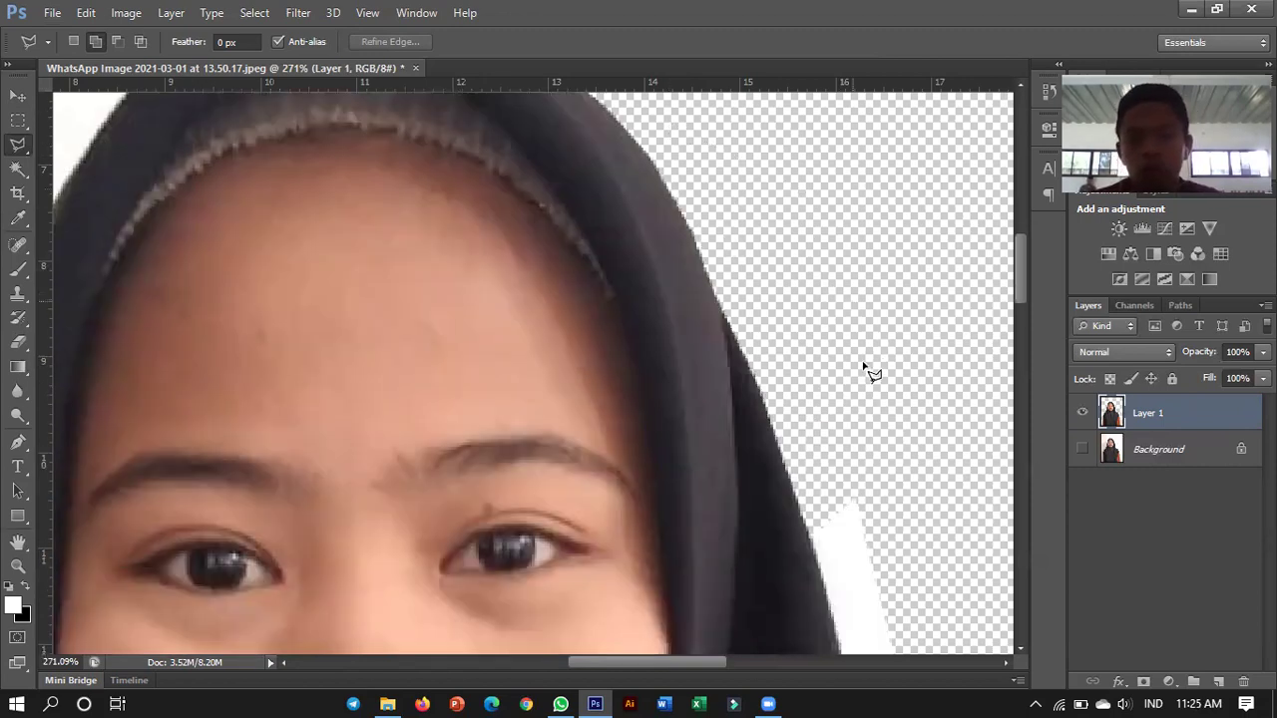
{"action": "scroll", "coordinate": [864, 365], "scroll_direction": "down", "scroll_amount": 3}
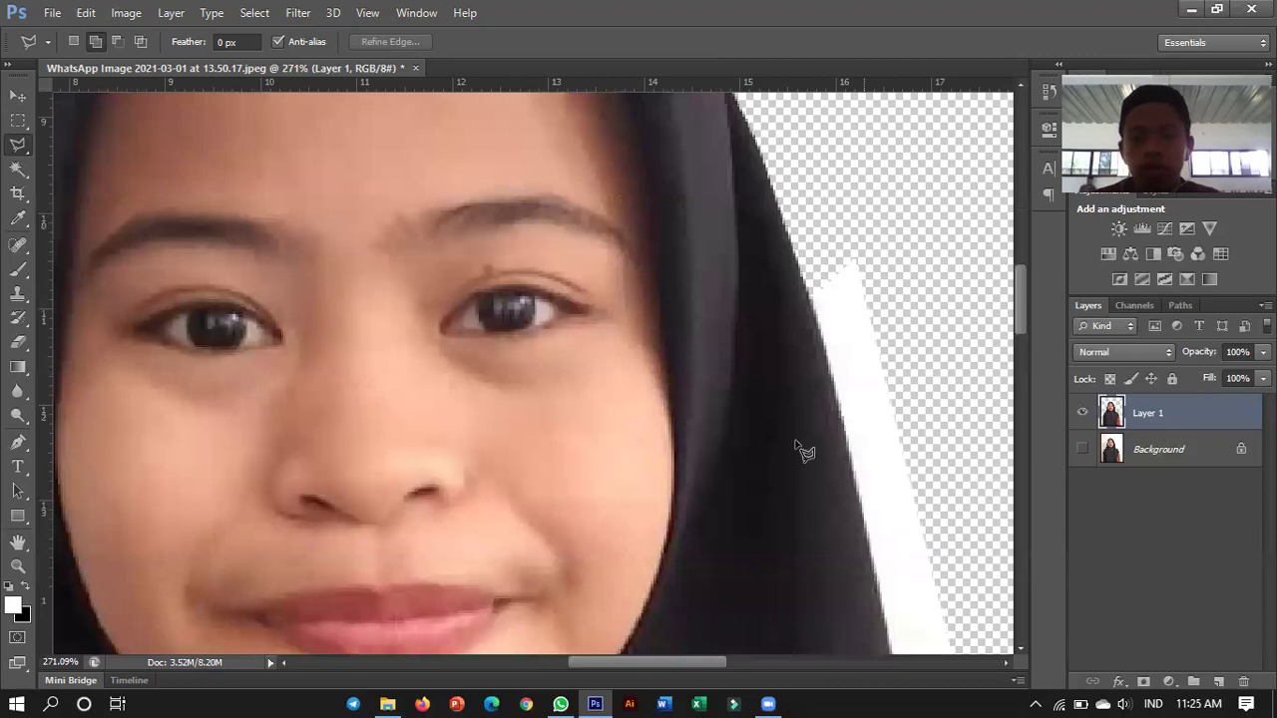
{"action": "scroll", "coordinate": [802, 479], "scroll_direction": "down", "scroll_amount": 2}
{"action": "scroll", "coordinate": [803, 479], "scroll_direction": "right", "scroll_amount": 2}
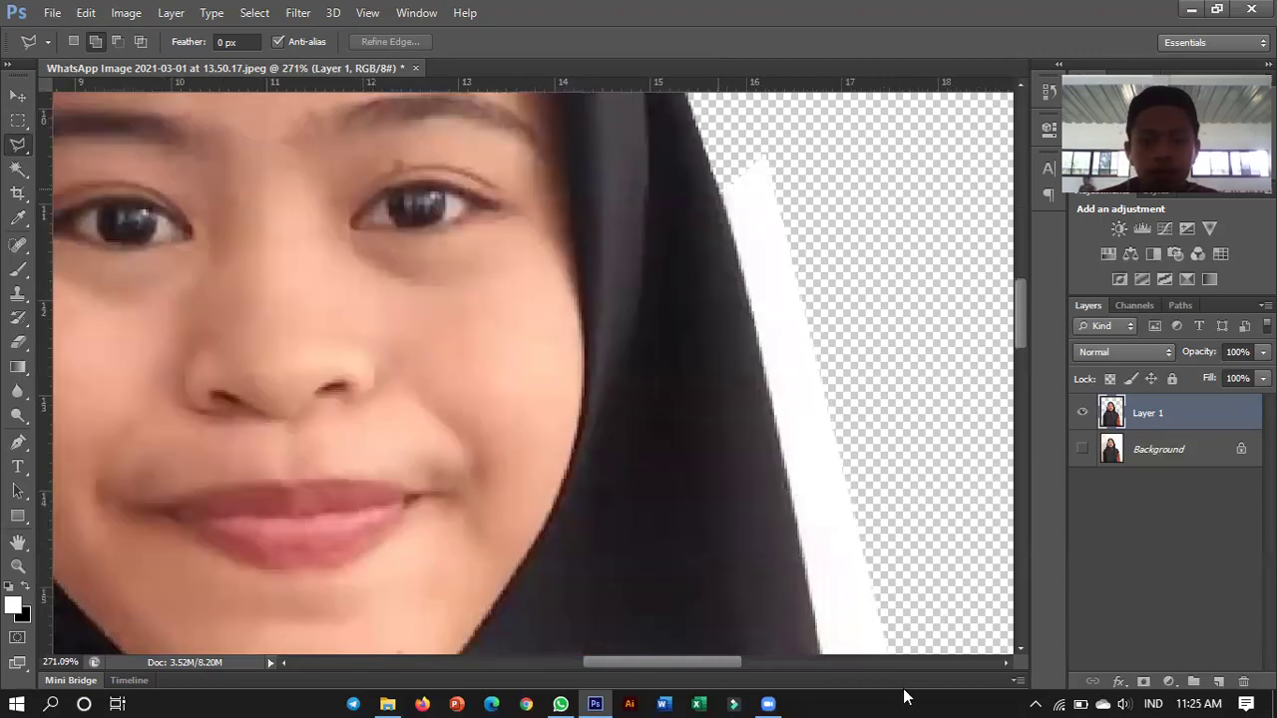
{"action": "scroll", "coordinate": [828, 558], "scroll_direction": "down", "scroll_amount": 1}
{"action": "scroll", "coordinate": [834, 582], "scroll_direction": "down", "scroll_amount": 1}
Step: Lasso and delete a second white strip beside the hijab, then deselect
{"action": "left_click", "coordinate": [833, 578]}
{"action": "left_click", "coordinate": [947, 552]}
{"action": "left_click", "coordinate": [901, 39]}
{"action": "scroll", "coordinate": [743, 125], "scroll_direction": "up", "scroll_amount": 1}
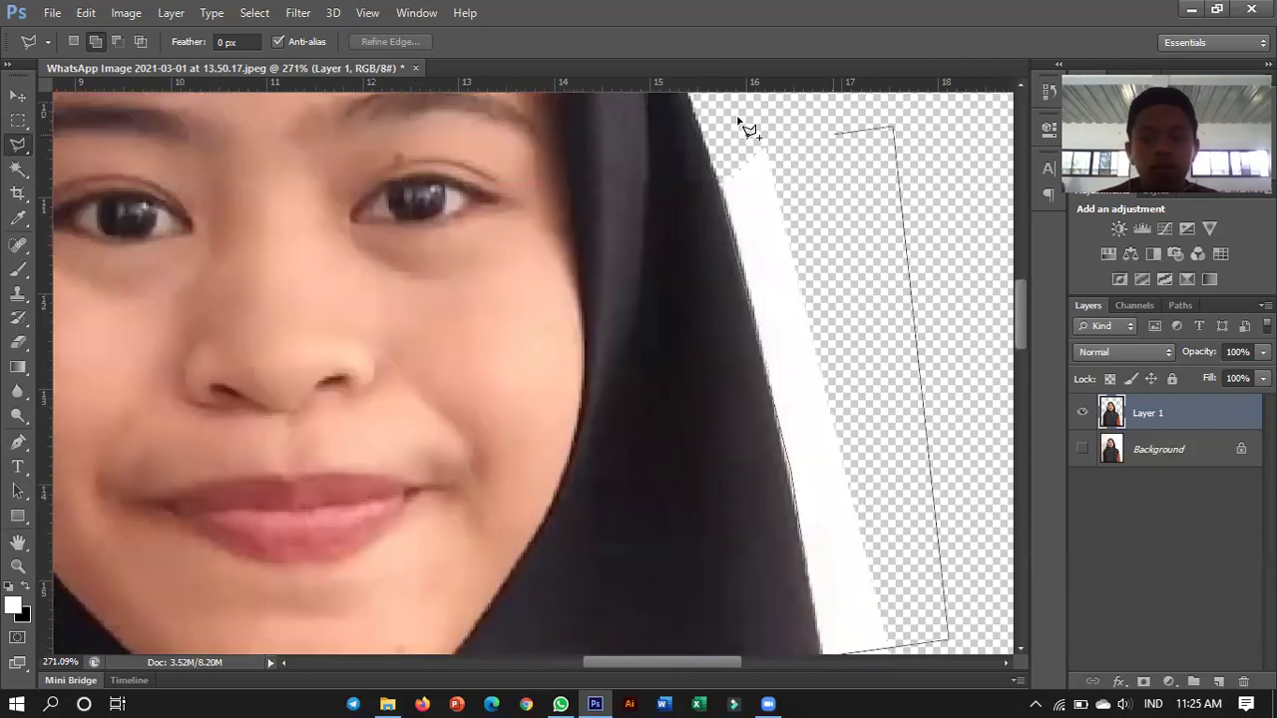
{"action": "left_click", "coordinate": [743, 124]}
{"action": "key", "text": "Delete"}
{"action": "key", "text": "ctrl+d"}
{"action": "scroll", "coordinate": [890, 398], "scroll_direction": "down", "scroll_amount": 1}
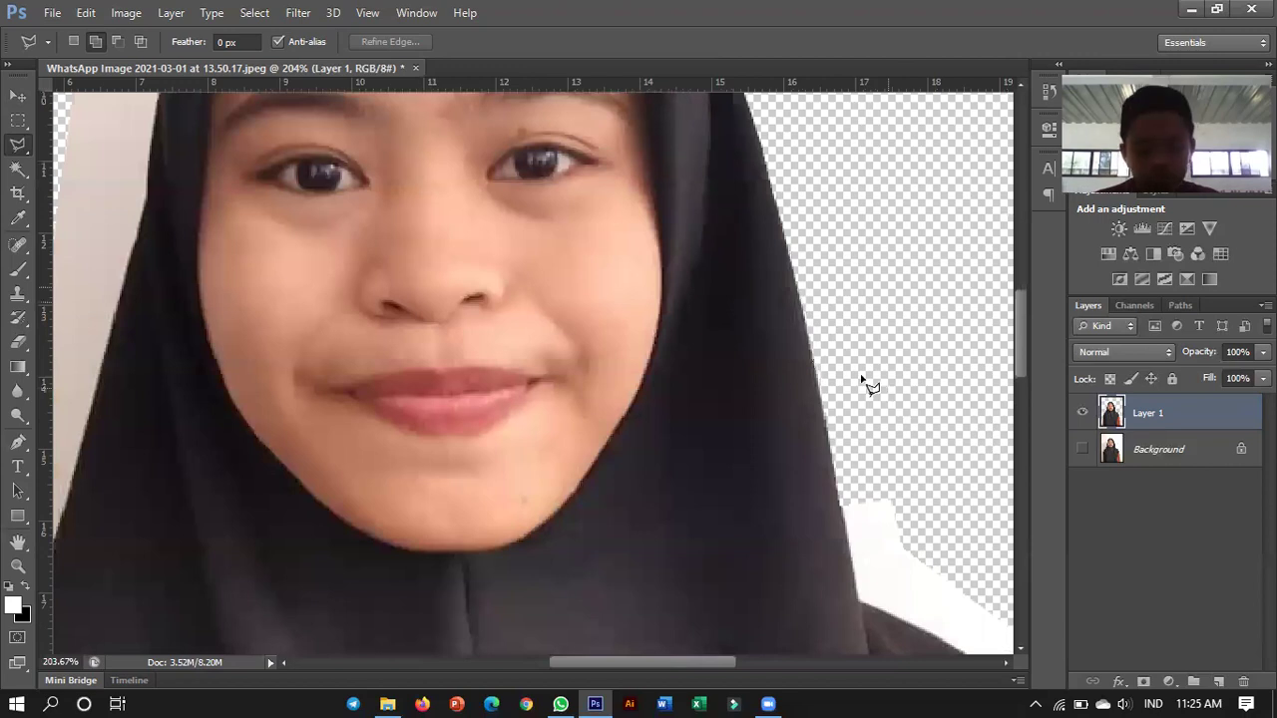
{"action": "scroll", "coordinate": [858, 369], "scroll_direction": "down", "scroll_amount": 2}
{"action": "scroll", "coordinate": [817, 304], "scroll_direction": "down", "scroll_amount": 2}
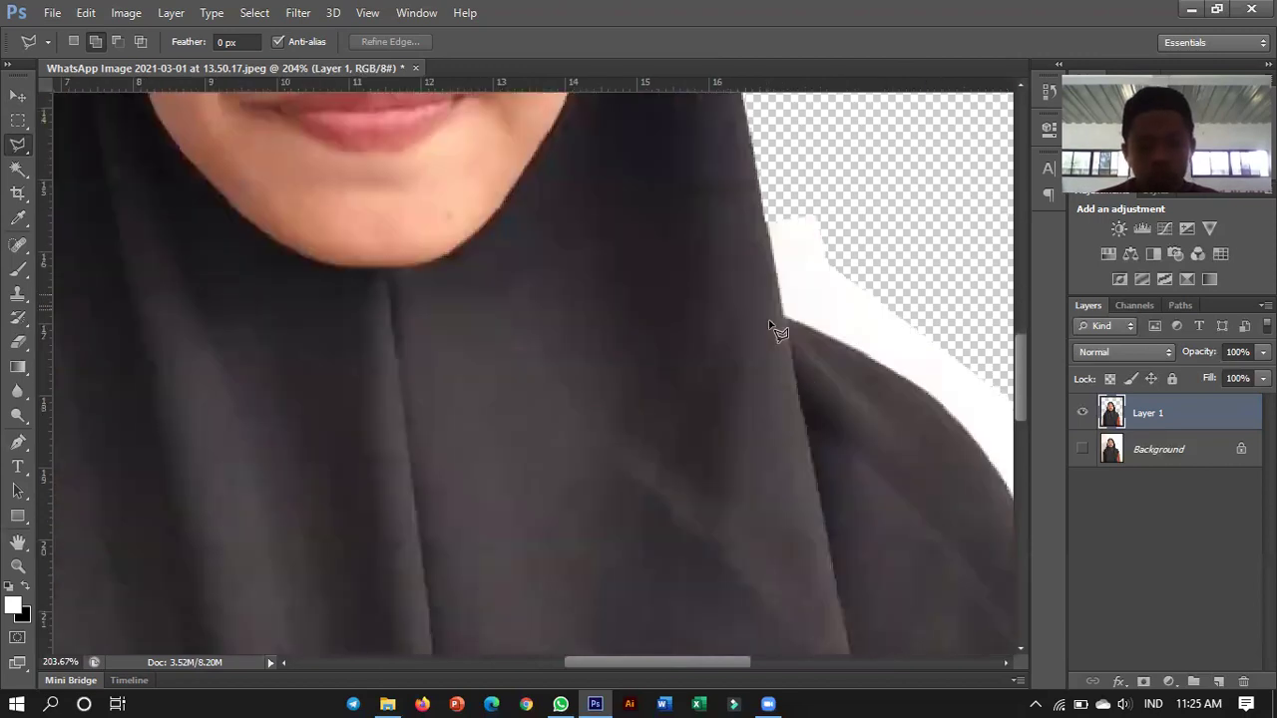
{"action": "scroll", "coordinate": [775, 331], "scroll_direction": "right", "scroll_amount": 3}
{"action": "scroll", "coordinate": [597, 289], "scroll_direction": "left", "scroll_amount": 1}
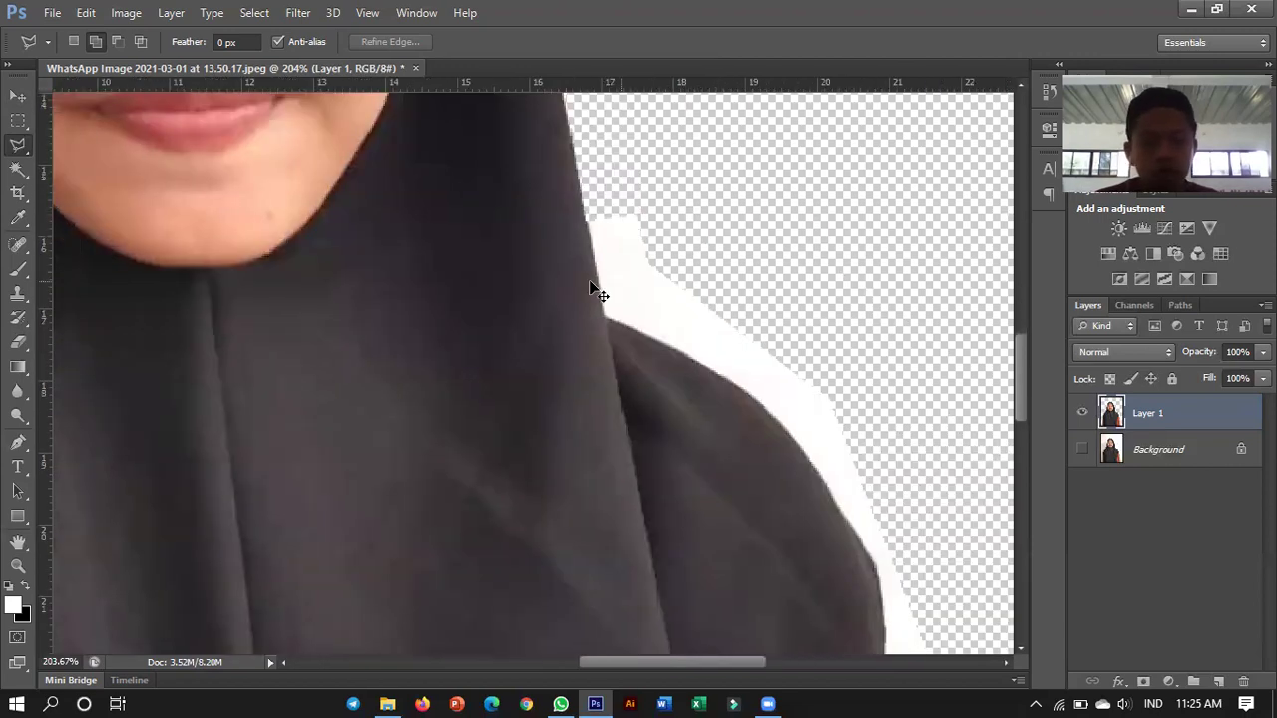
{"action": "scroll", "coordinate": [596, 289], "scroll_direction": "right", "scroll_amount": 1}
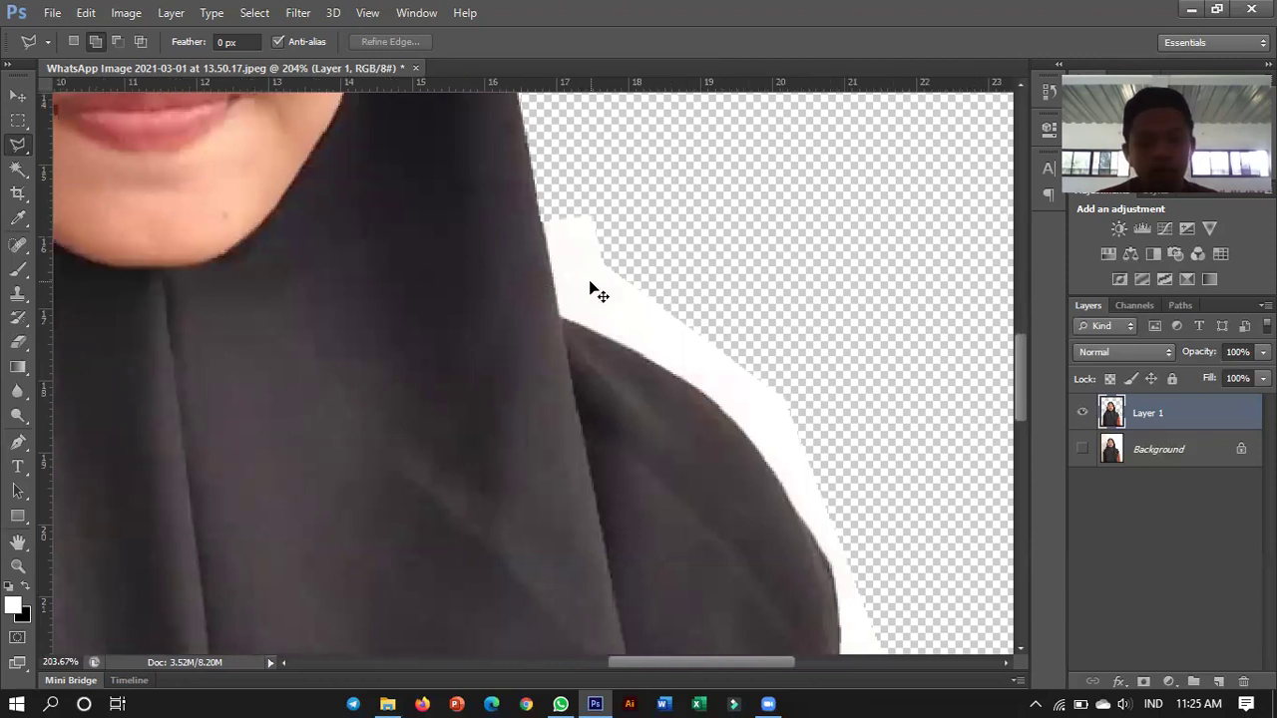
{"action": "scroll", "coordinate": [597, 290], "scroll_direction": "left", "scroll_amount": 3}
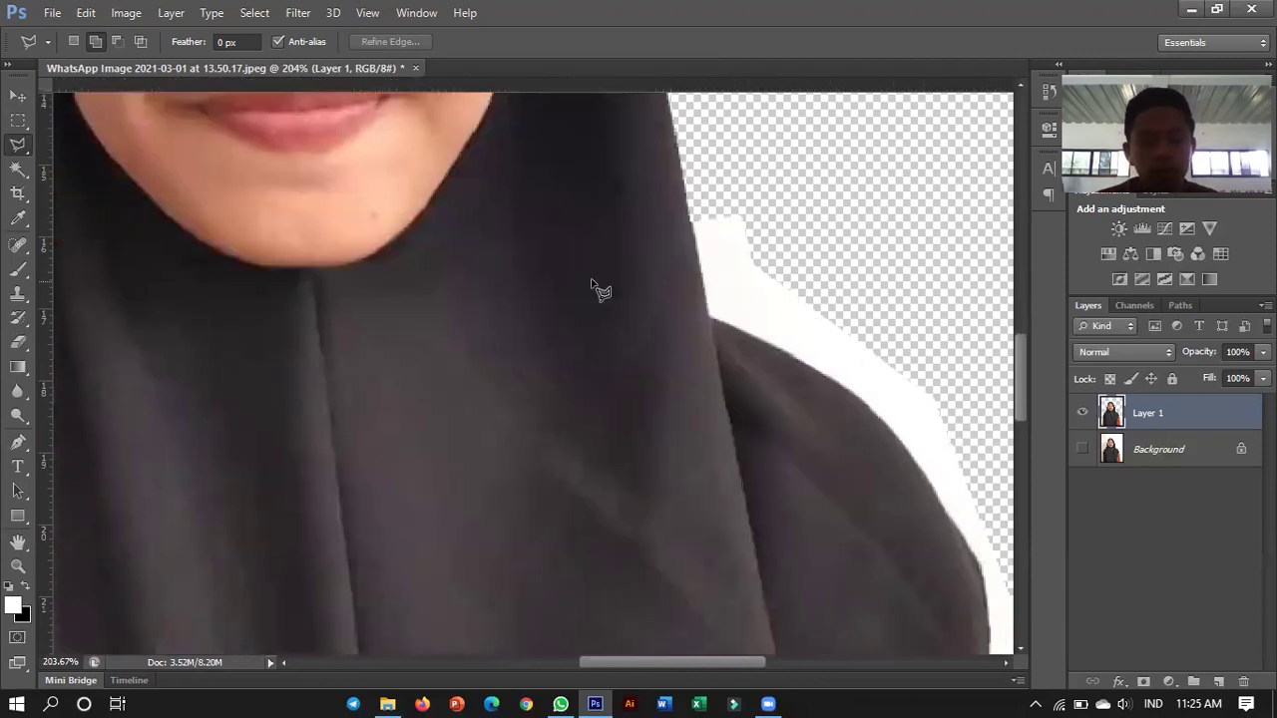
{"action": "scroll", "coordinate": [582, 367], "scroll_direction": "right", "scroll_amount": 4}
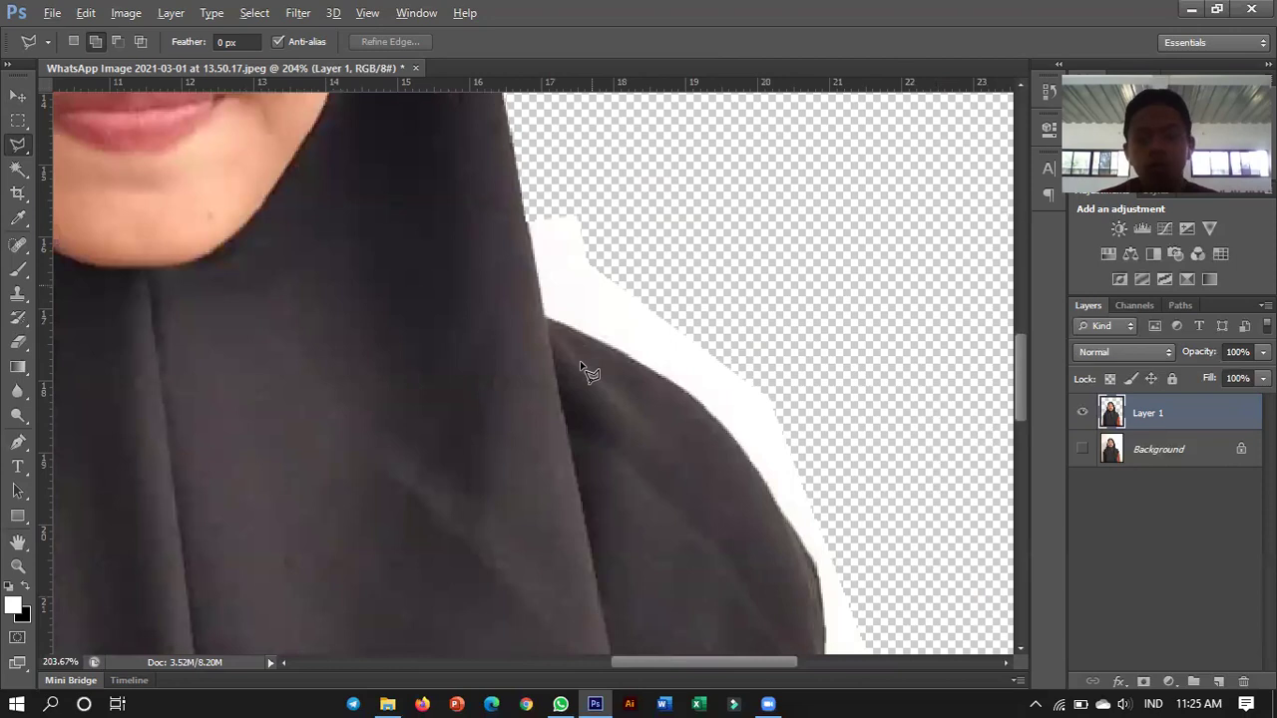
{"action": "scroll", "coordinate": [581, 363], "scroll_direction": "up", "scroll_amount": 1}
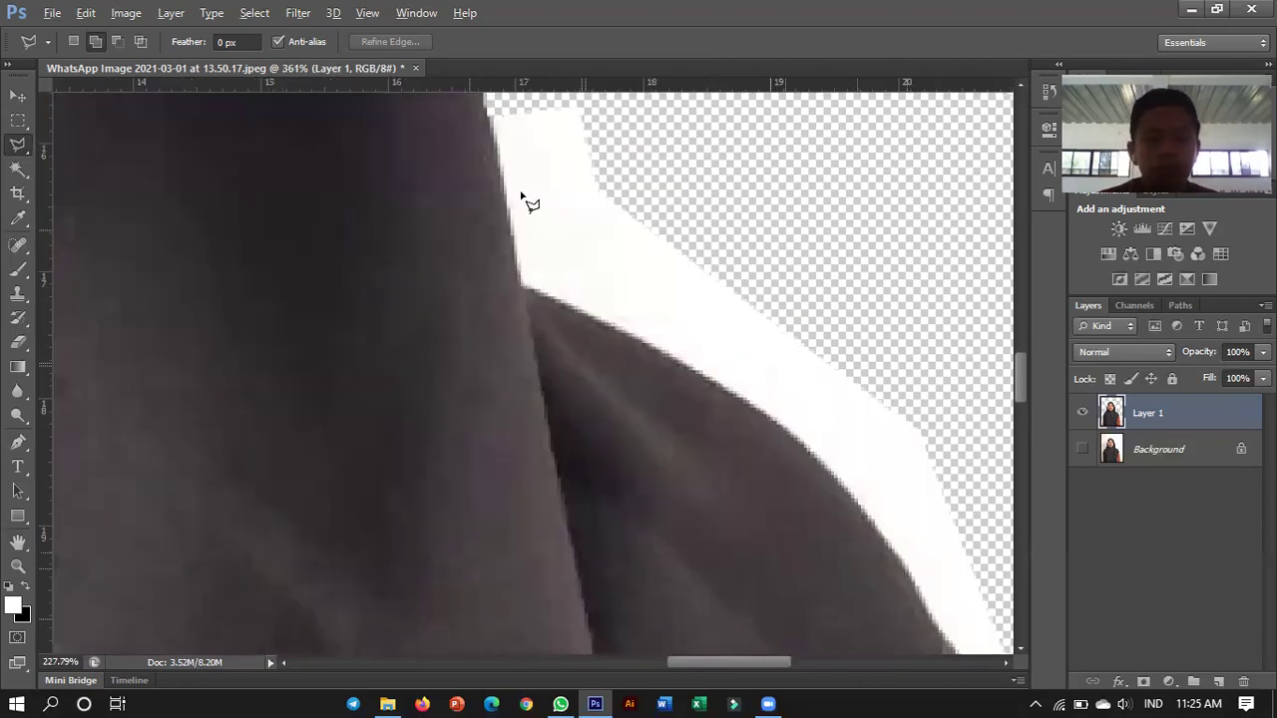
{"action": "scroll", "coordinate": [521, 194], "scroll_direction": "up", "scroll_amount": 1}
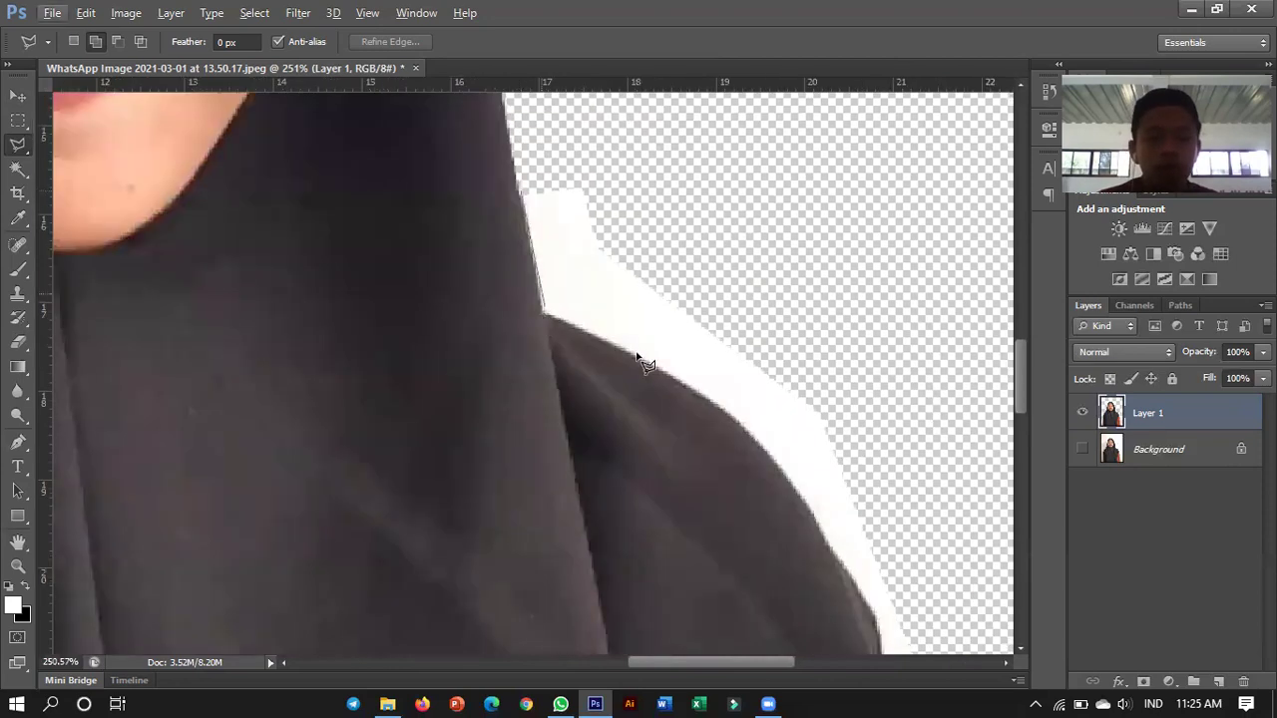
Step: Clear the white area beside the right shoulder and deselect
{"action": "left_click", "coordinate": [835, 545]}
{"action": "left_click", "coordinate": [884, 499]}
{"action": "left_click", "coordinate": [751, 219]}
{"action": "left_click", "coordinate": [549, 149]}
{"action": "key", "text": "Return"}
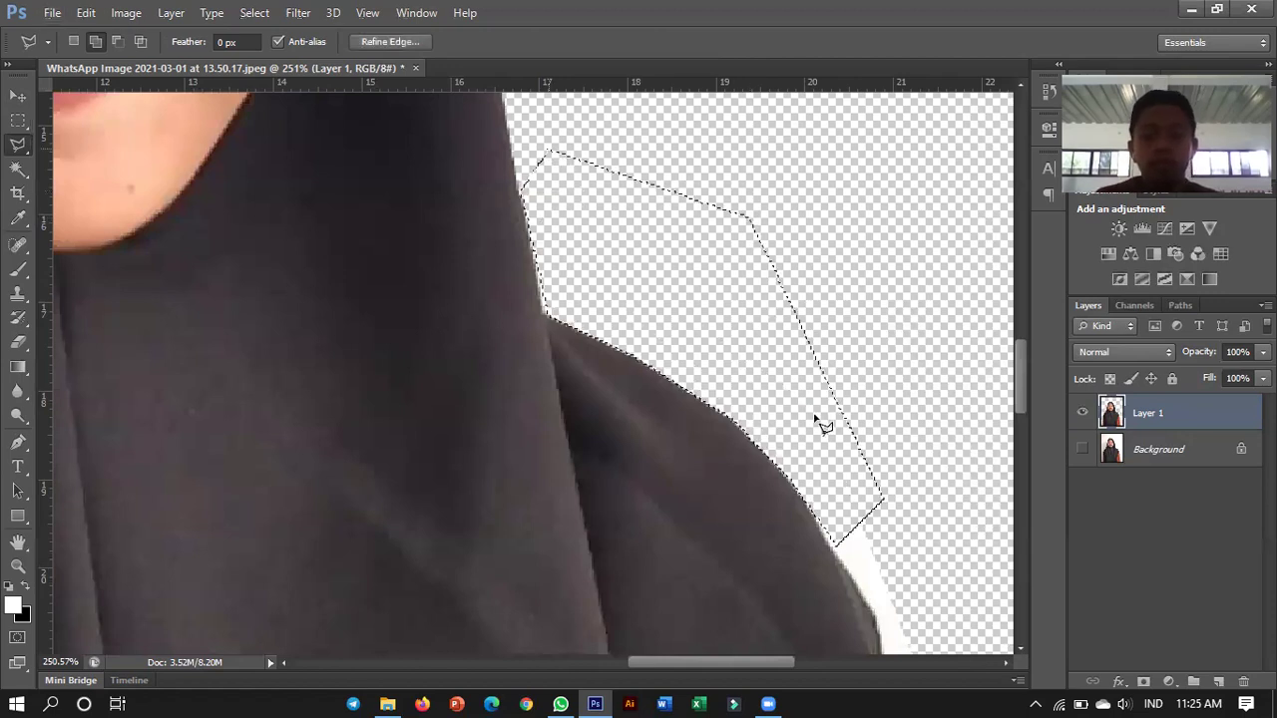
{"action": "key", "text": "ctrl+d"}
{"action": "scroll", "coordinate": [823, 427], "scroll_direction": "down", "scroll_amount": 5}
{"action": "scroll", "coordinate": [775, 223], "scroll_direction": "up", "scroll_amount": 3}
Step: Lasso and delete the remaining white area along the shoulder and sleeve, then deselect
{"action": "left_click", "coordinate": [766, 193]}
{"action": "left_click", "coordinate": [794, 299]}
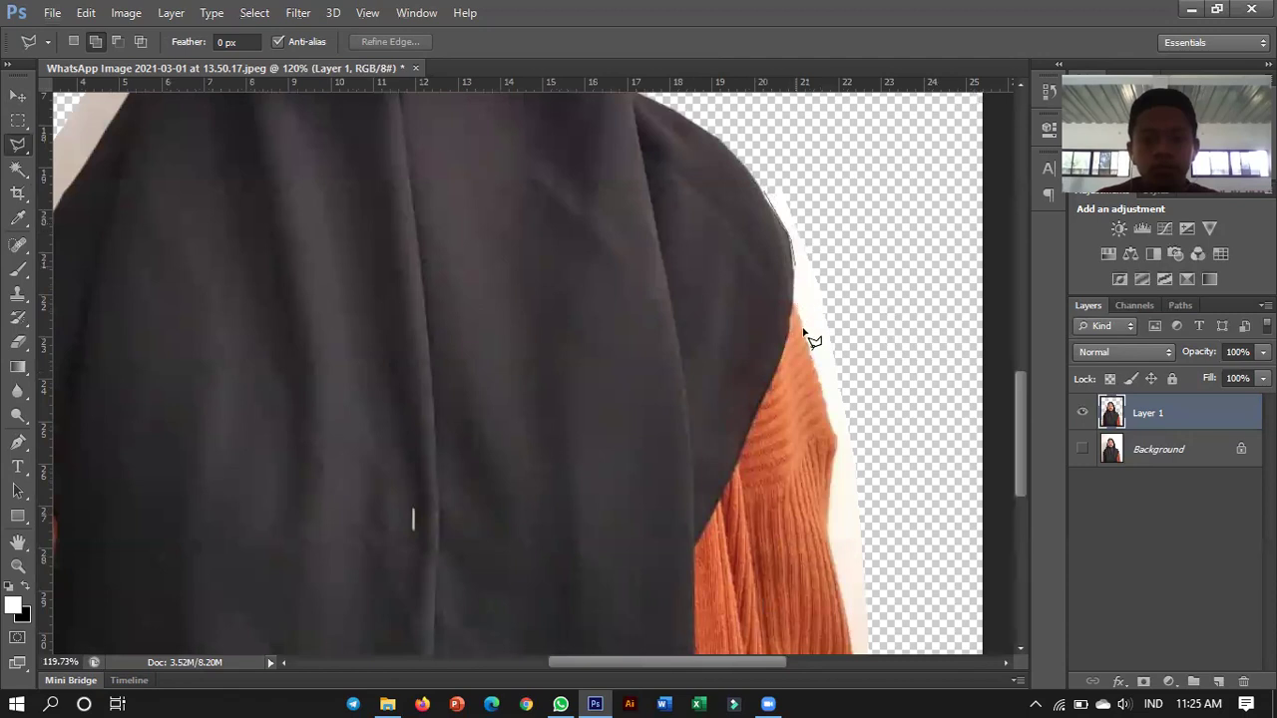
{"action": "left_click", "coordinate": [834, 441]}
{"action": "left_click", "coordinate": [930, 461]}
{"action": "left_click", "coordinate": [873, 189]}
{"action": "left_click", "coordinate": [710, 134]}
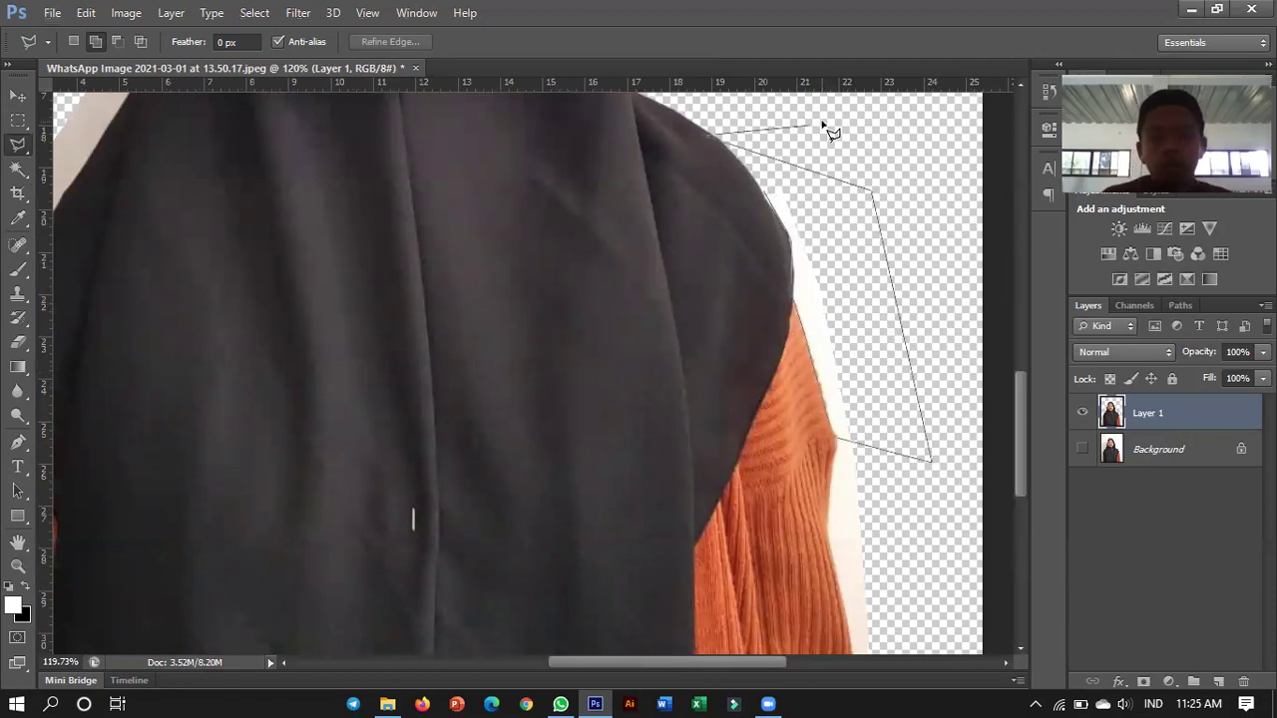
{"action": "left_click", "coordinate": [551, 281]}
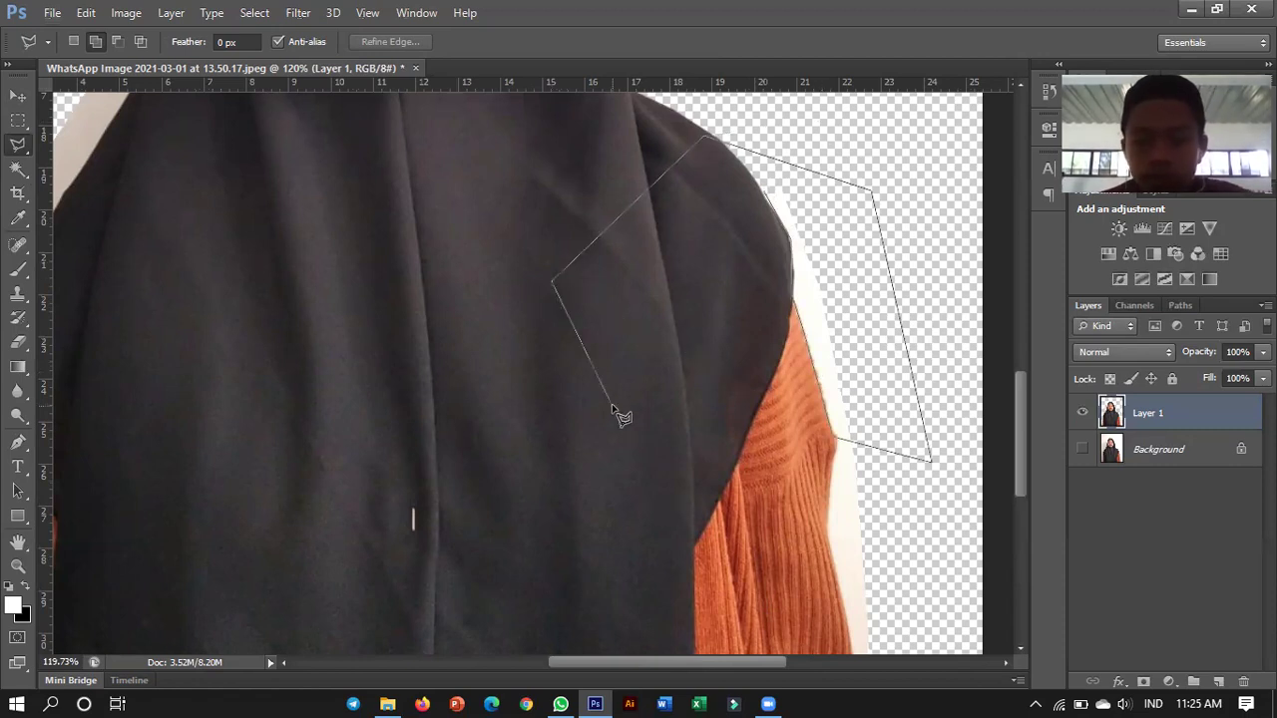
{"action": "key", "text": "BackSpace"}
{"action": "key", "text": "BackSpace"}
{"action": "left_click", "coordinate": [805, 175]}
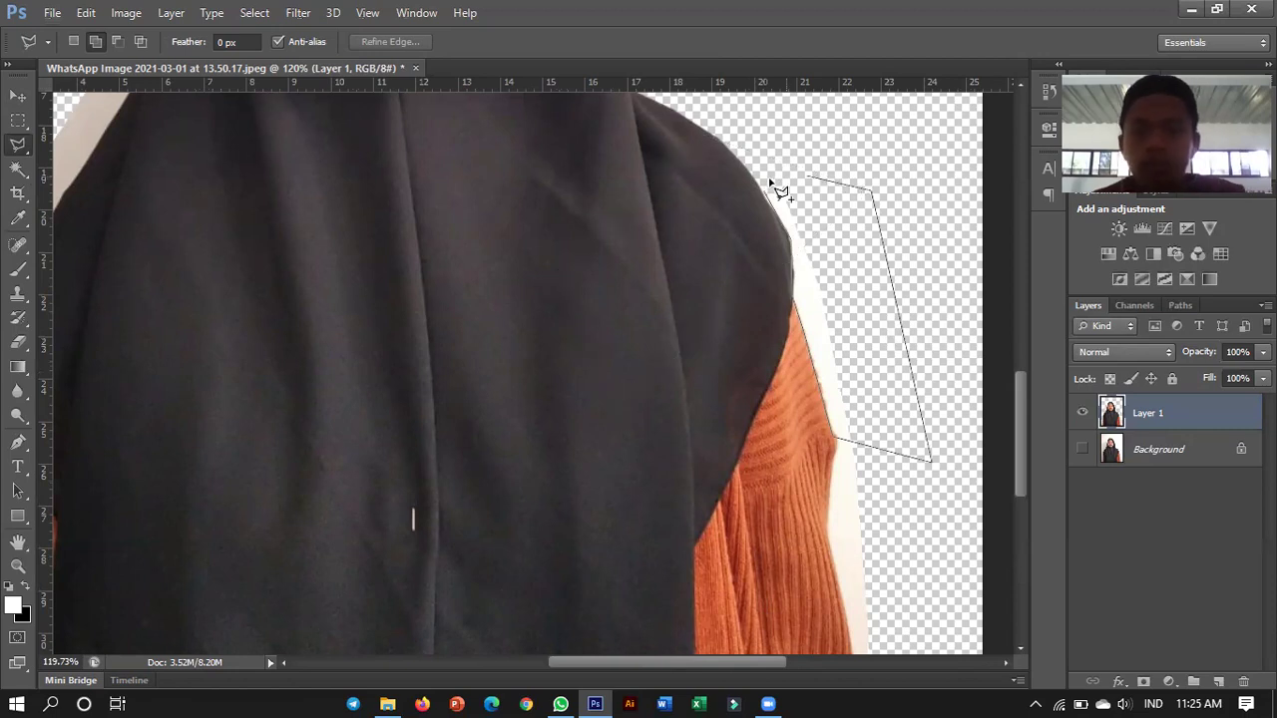
{"action": "left_click", "coordinate": [776, 187]}
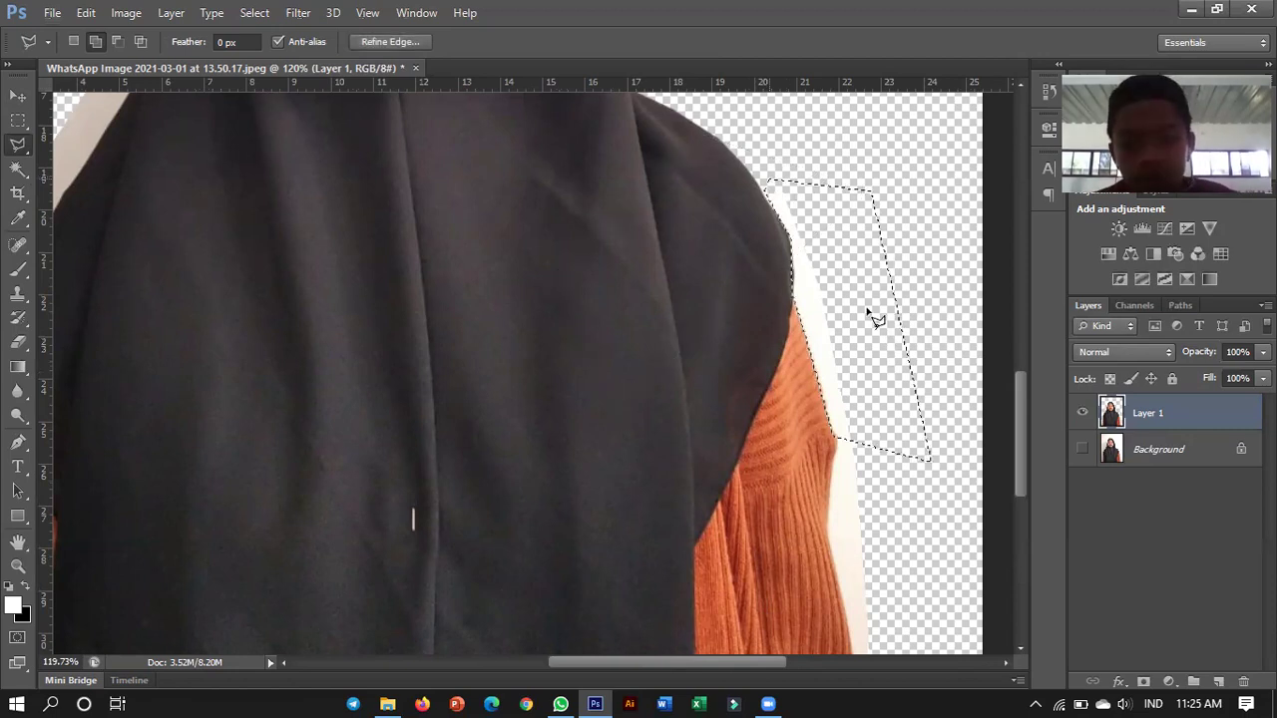
{"action": "key", "text": "Delete"}
{"action": "key", "text": "ctrl+d"}
{"action": "scroll", "coordinate": [849, 243], "scroll_direction": "down", "scroll_amount": 3}
{"action": "scroll", "coordinate": [839, 230], "scroll_direction": "down", "scroll_amount": 3}
Step: Remove the pale strip beside the orange sweater to transparency and deselect
{"action": "left_click", "coordinate": [837, 227]}
{"action": "left_click", "coordinate": [830, 311]}
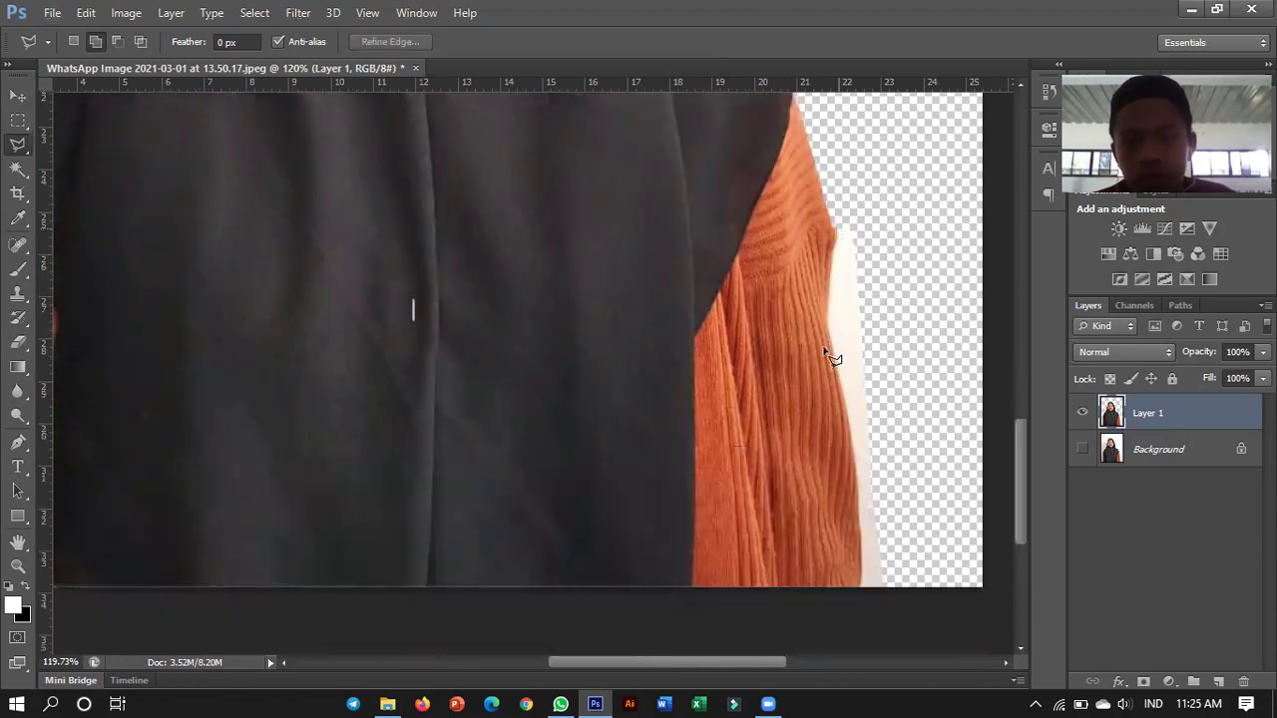
{"action": "left_click", "coordinate": [859, 519]}
{"action": "left_click", "coordinate": [857, 600]}
{"action": "left_click", "coordinate": [926, 610]}
{"action": "left_click", "coordinate": [900, 240]}
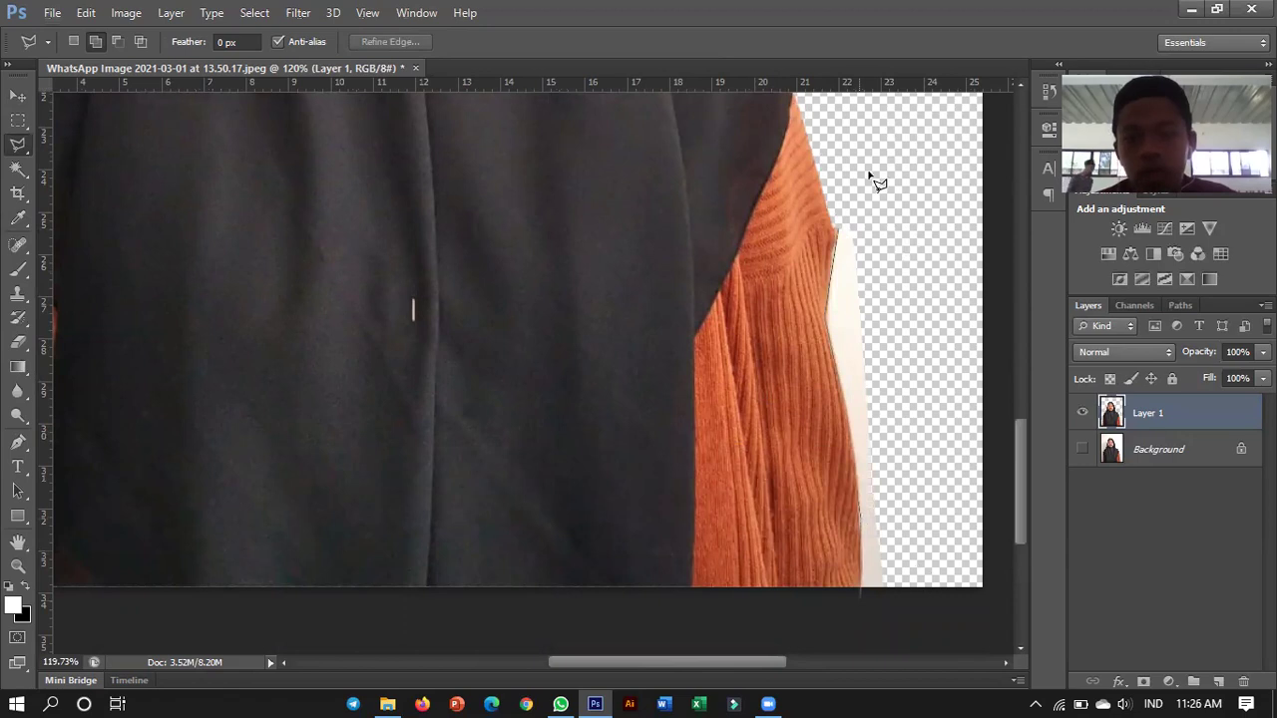
{"action": "left_click", "coordinate": [870, 177]}
{"action": "key", "text": "Delete"}
{"action": "key", "text": "ctrl+d"}
{"action": "scroll", "coordinate": [478, 290], "scroll_direction": "down", "scroll_amount": 5}
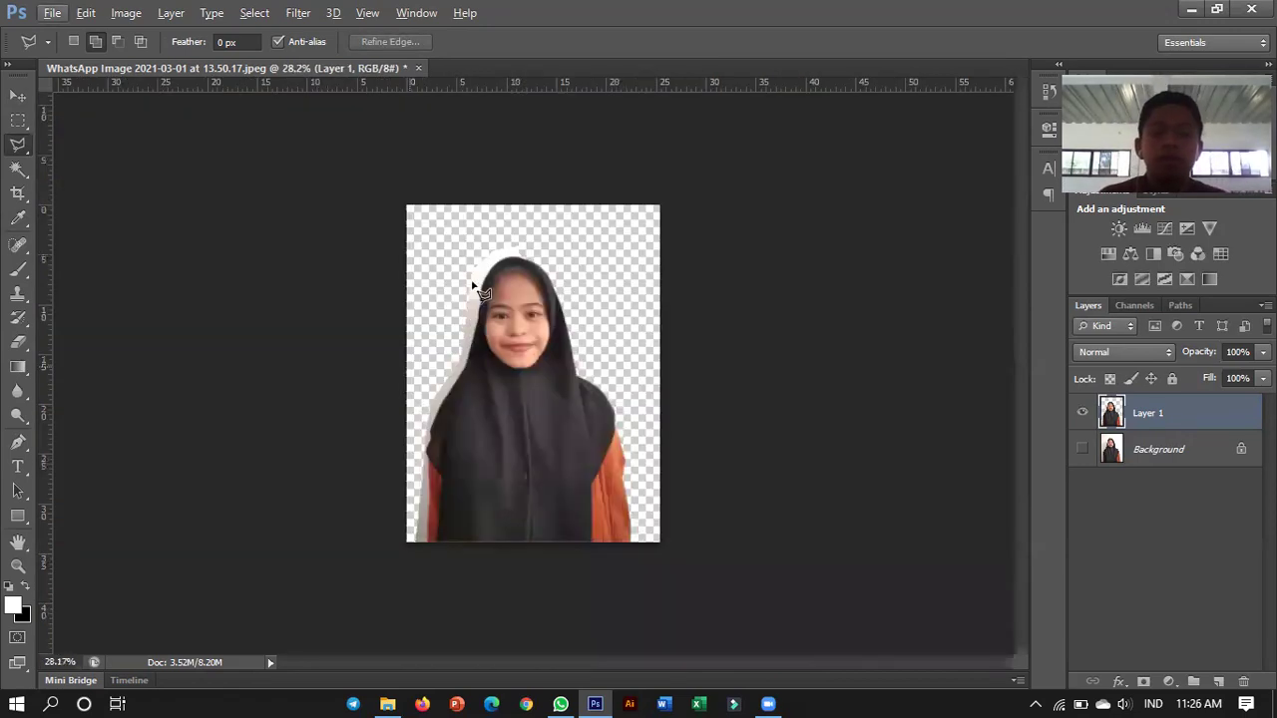
Step: Delete the white background area above the hijab
{"action": "scroll", "coordinate": [474, 286], "scroll_direction": "up", "scroll_amount": 5}
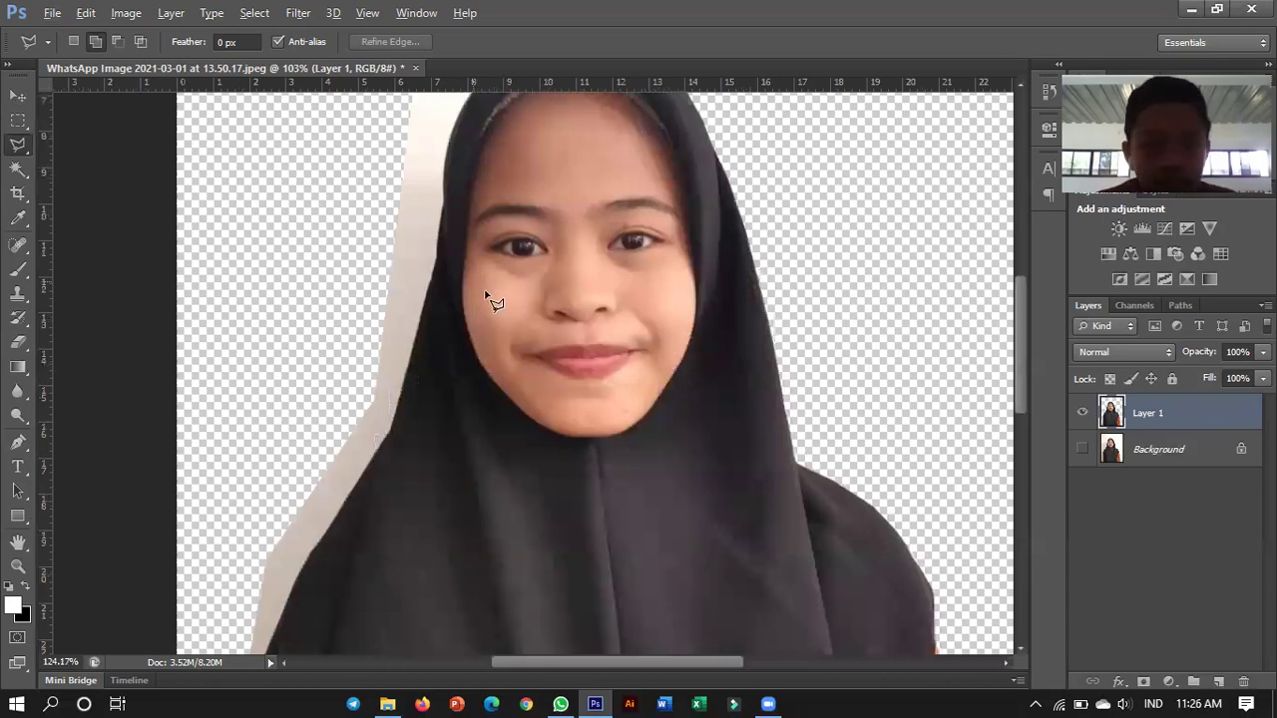
{"action": "scroll", "coordinate": [579, 186], "scroll_direction": "up", "scroll_amount": 3}
{"action": "scroll", "coordinate": [629, 177], "scroll_direction": "up", "scroll_amount": 1}
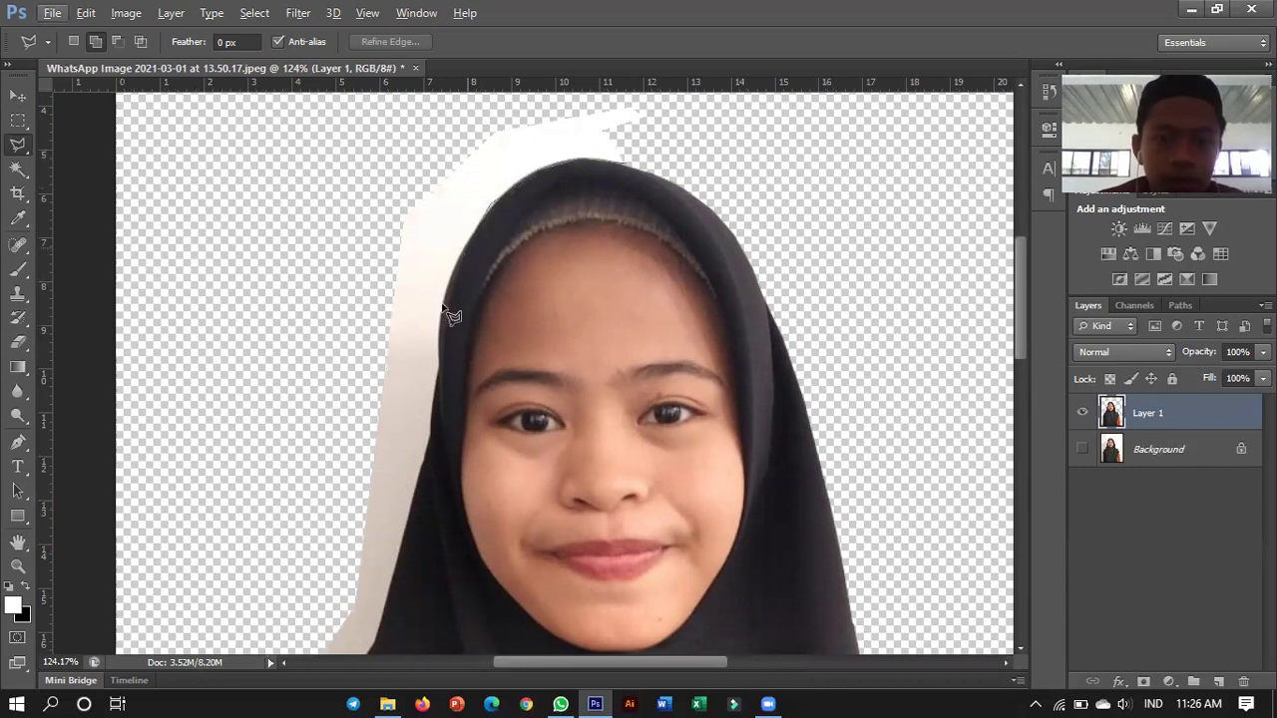
{"action": "left_click", "coordinate": [698, 108]}
{"action": "key", "text": "Delete"}
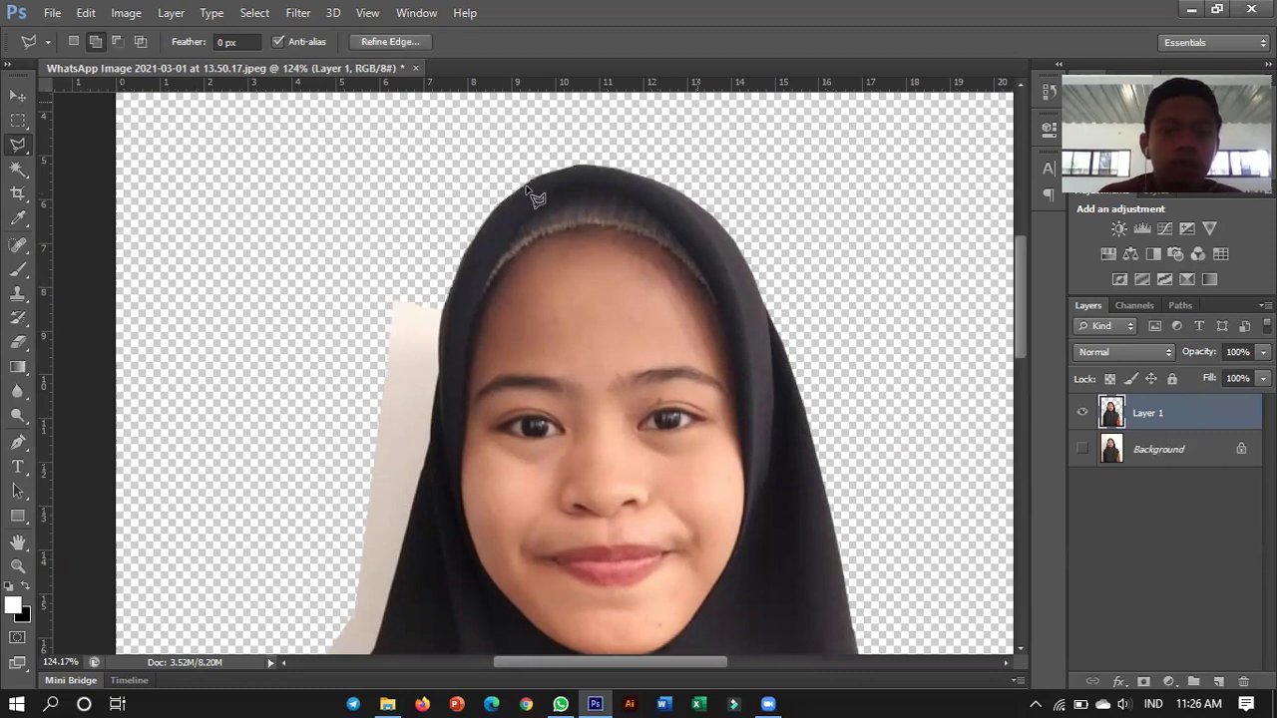
Step: Lasso along the hijab's left edge and delete the white strip beside it
{"action": "scroll", "coordinate": [526, 186], "scroll_direction": "down", "scroll_amount": 3}
{"action": "scroll", "coordinate": [448, 128], "scroll_direction": "down", "scroll_amount": 3}
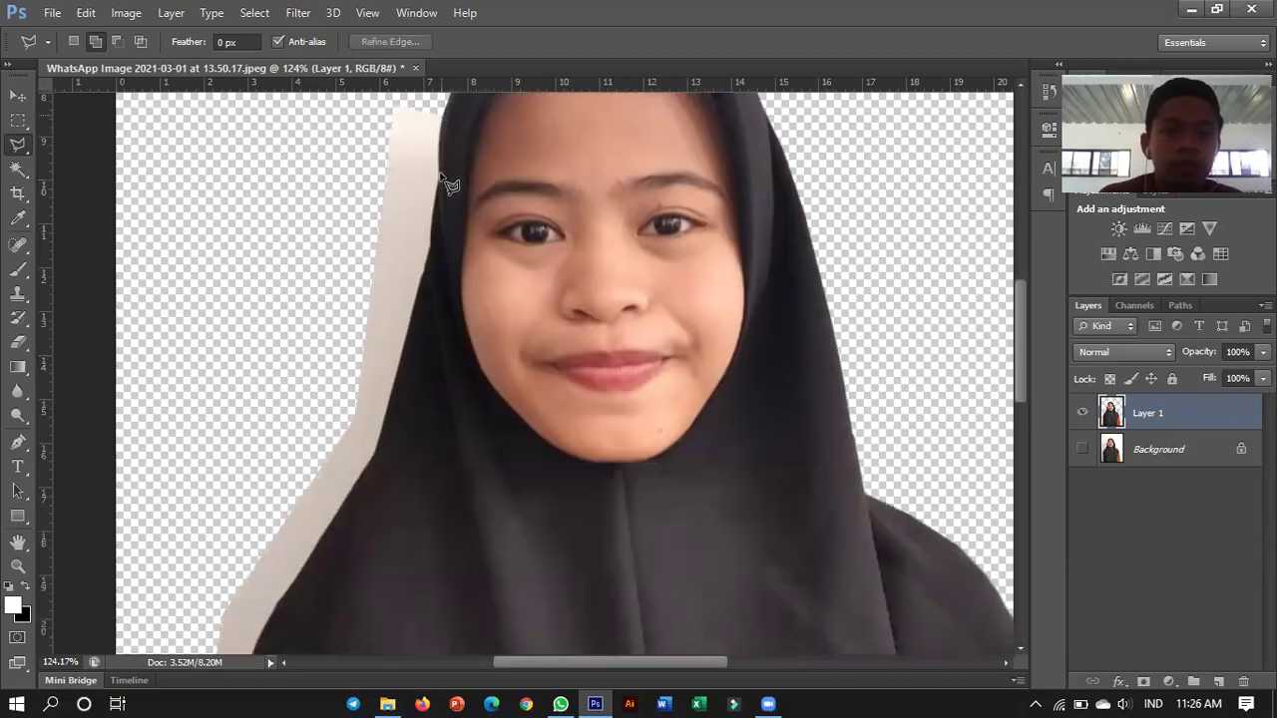
{"action": "left_click", "coordinate": [435, 262]}
{"action": "left_click", "coordinate": [417, 313]}
{"action": "left_click", "coordinate": [370, 458]}
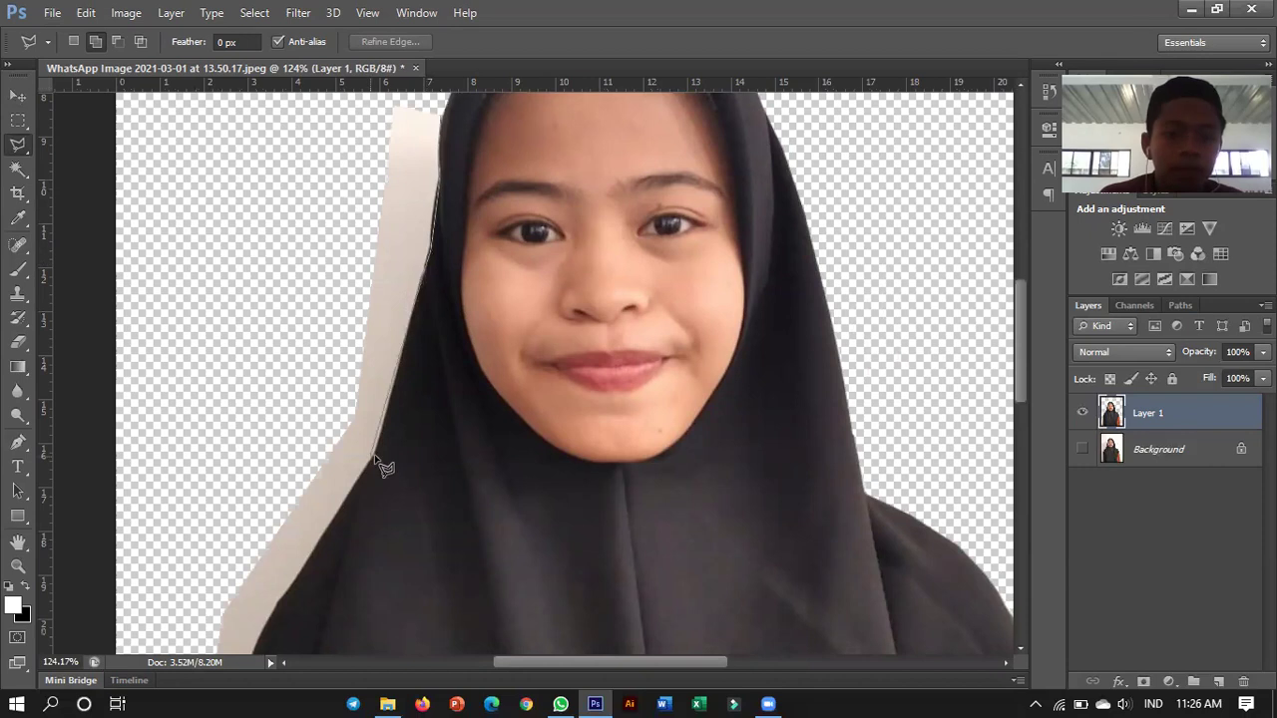
{"action": "left_click", "coordinate": [302, 375]}
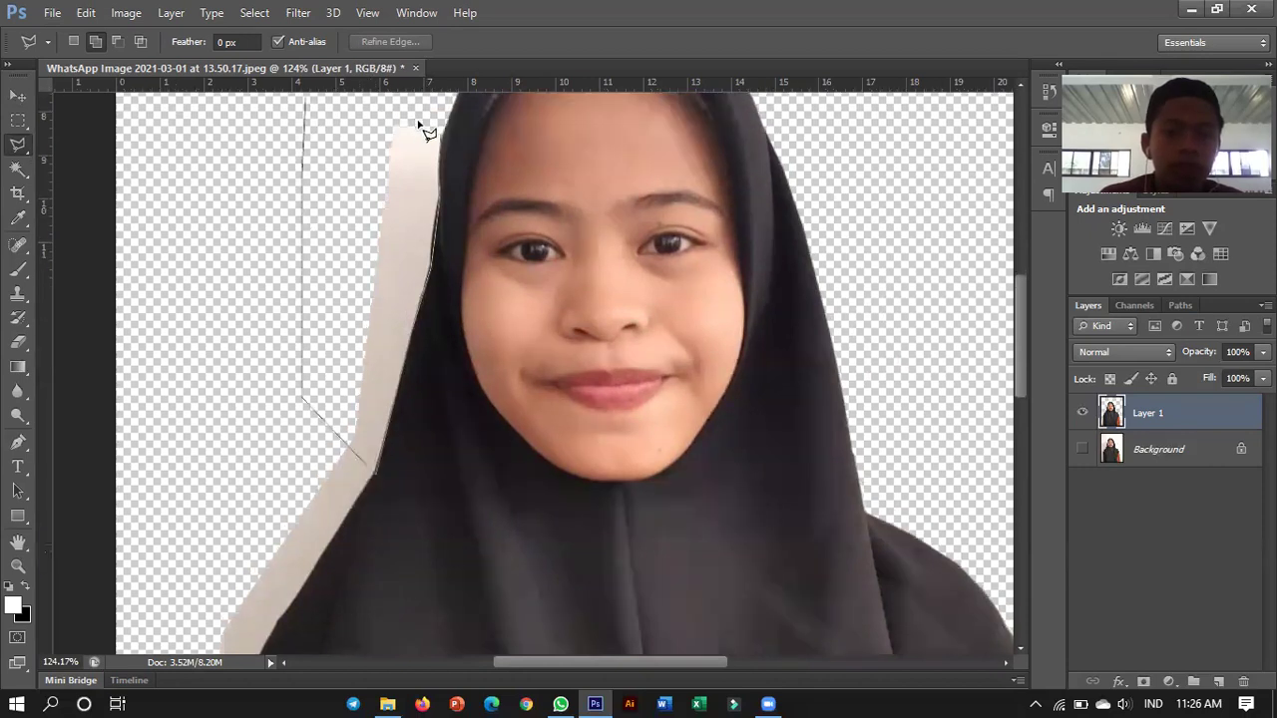
{"action": "left_click", "coordinate": [416, 119]}
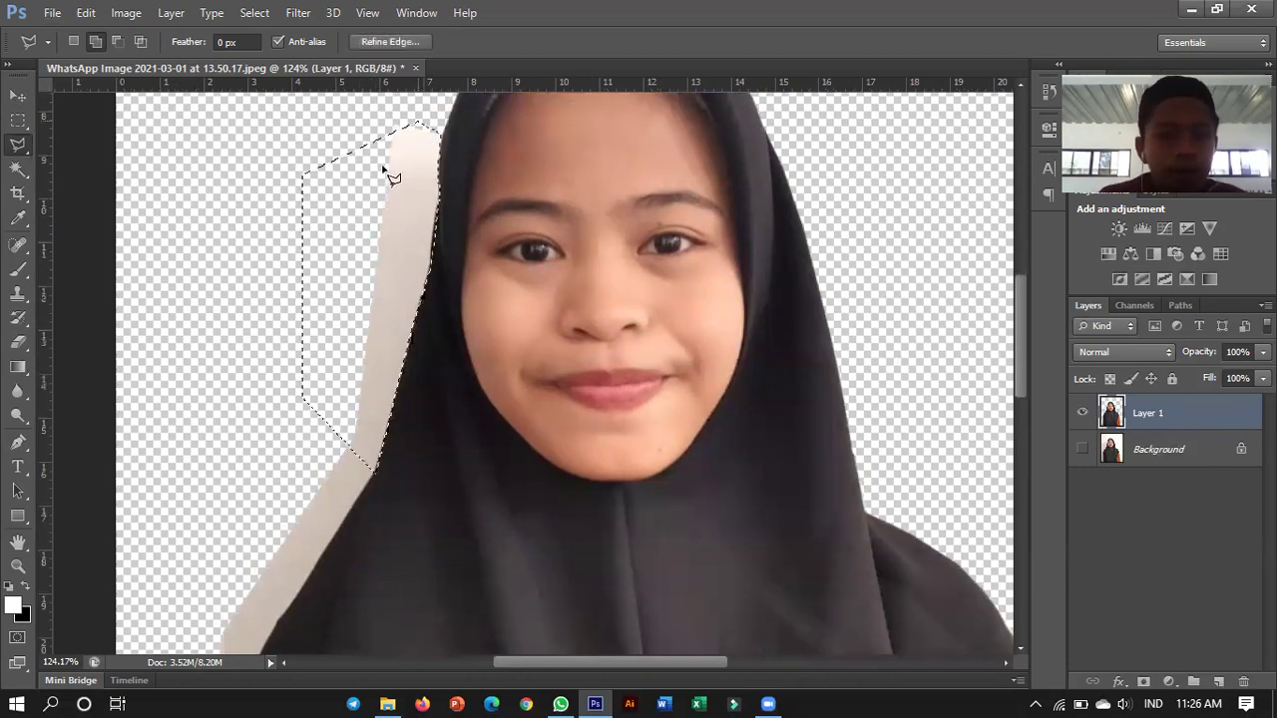
{"action": "key", "text": "Delete"}
Step: Outline a small leftover patch near the top edge, then deselect
{"action": "left_click", "coordinate": [421, 121]}
{"action": "left_click", "coordinate": [383, 165]}
{"action": "left_click", "coordinate": [375, 95]}
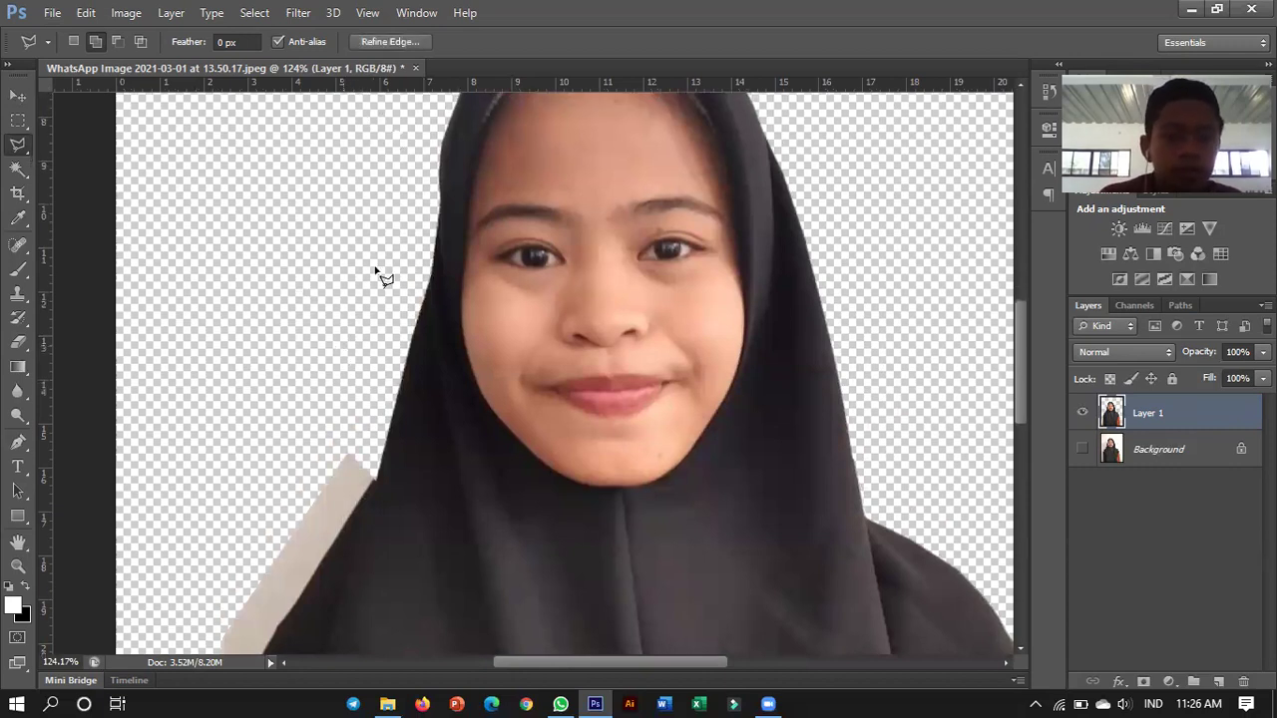
{"action": "scroll", "coordinate": [375, 269], "scroll_direction": "down", "scroll_amount": 3}
{"action": "key", "text": "ctrl+d"}
Step: Delete the beige fringe along the hijab's lower left edge
{"action": "left_click", "coordinate": [280, 404]}
{"action": "left_click", "coordinate": [225, 531]}
{"action": "left_click", "coordinate": [222, 565]}
{"action": "left_click", "coordinate": [205, 628]}
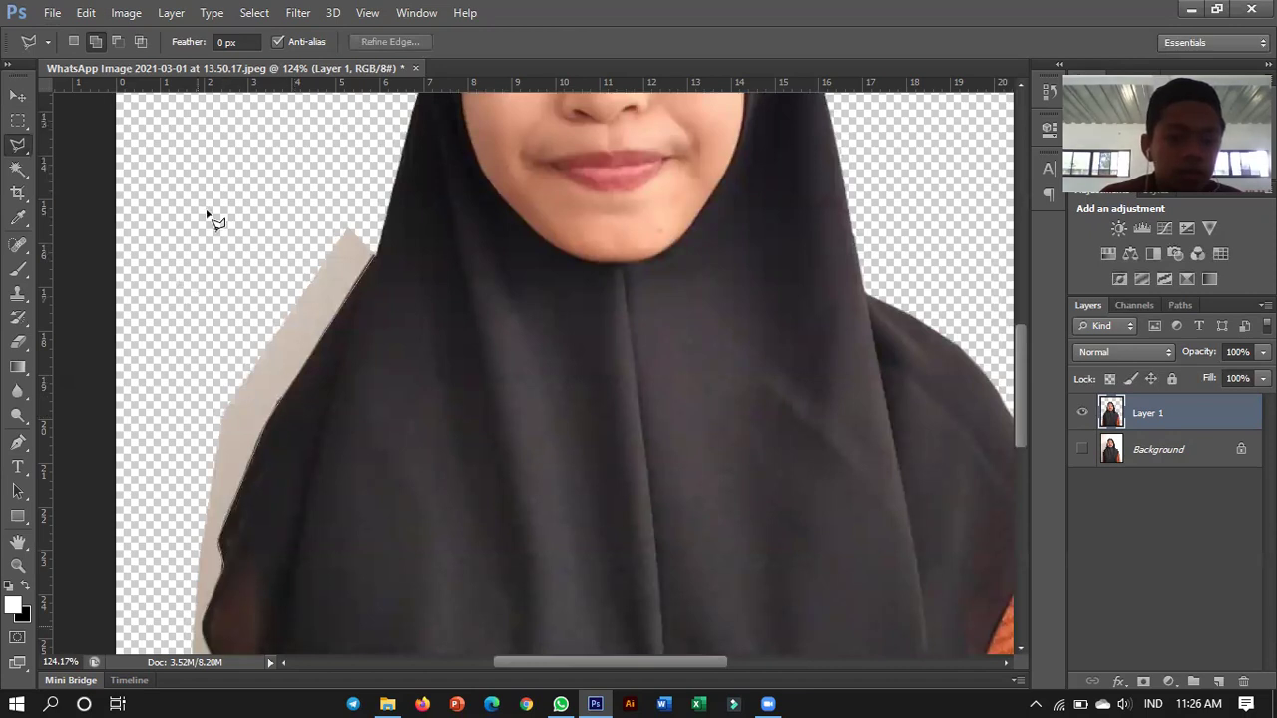
{"action": "double_click", "coordinate": [257, 160]}
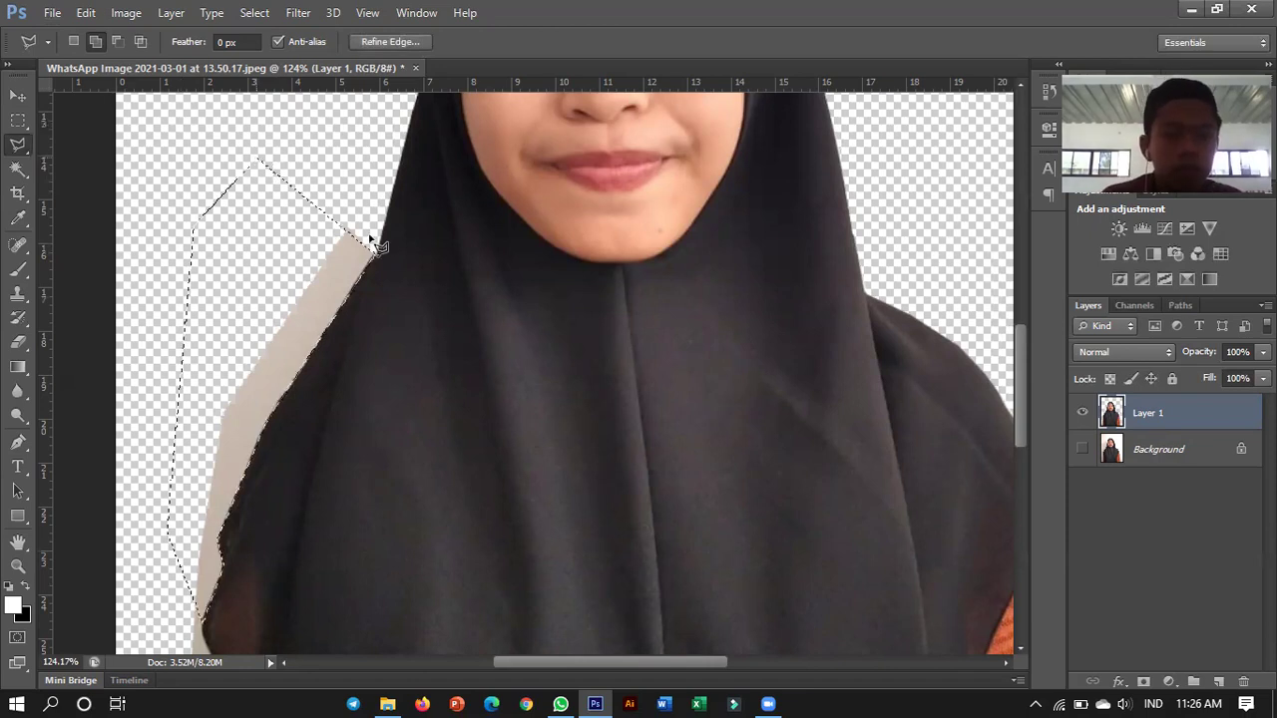
{"action": "key", "text": "Delete"}
{"action": "scroll", "coordinate": [390, 256], "scroll_direction": "down", "scroll_amount": 2}
{"action": "key", "text": "ctrl+d"}
Step: Delete the white strip beside the orange sleeve
{"action": "scroll", "coordinate": [215, 309], "scroll_direction": "down", "scroll_amount": 2}
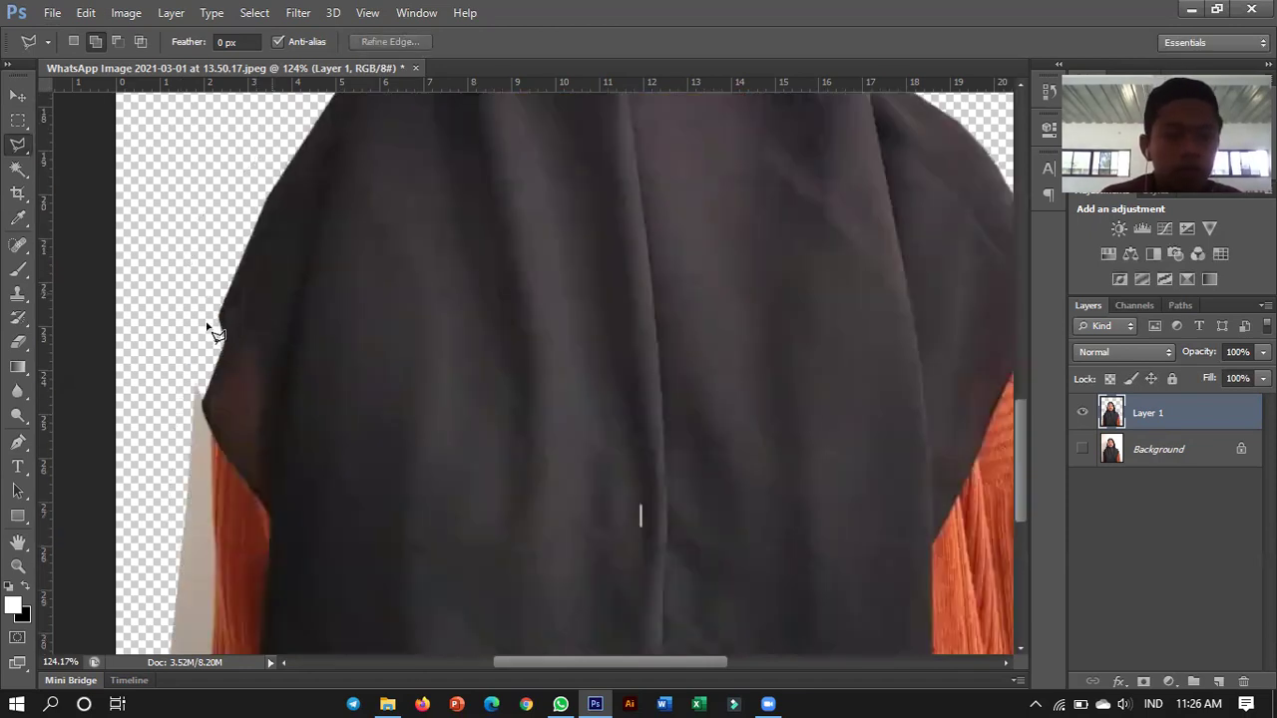
{"action": "scroll", "coordinate": [215, 334], "scroll_direction": "down", "scroll_amount": 2}
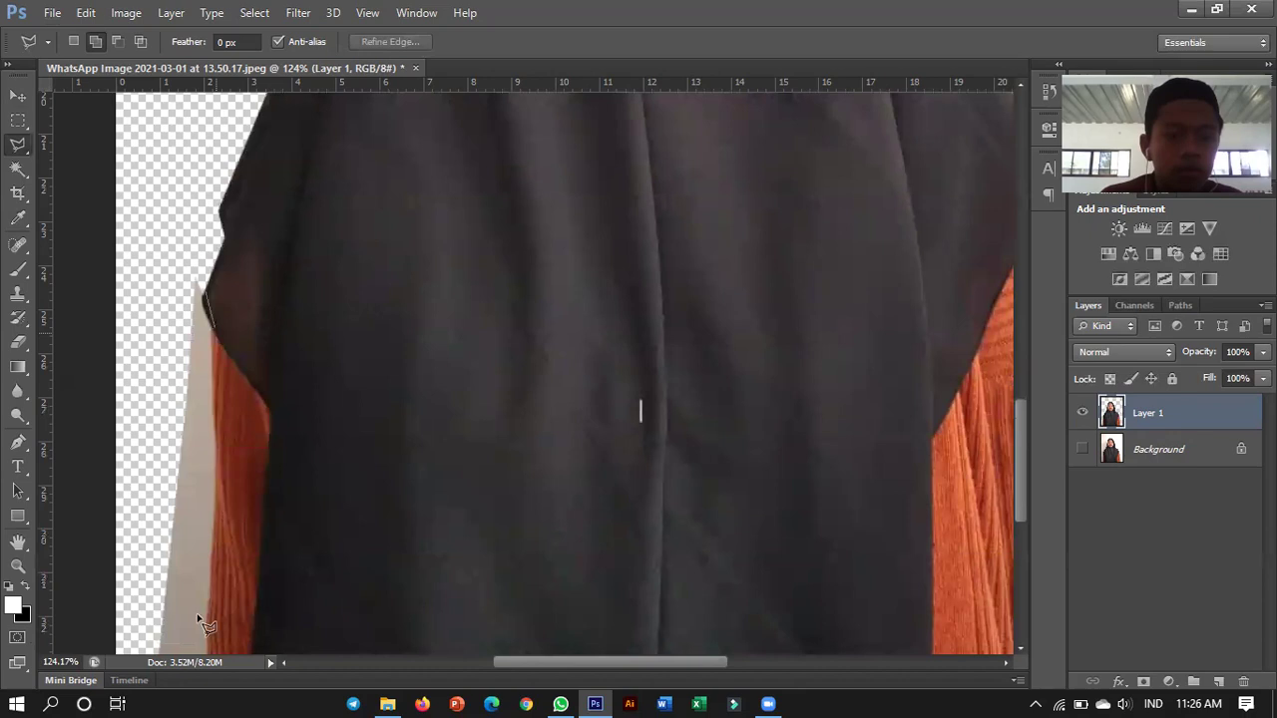
{"action": "left_click", "coordinate": [89, 151]}
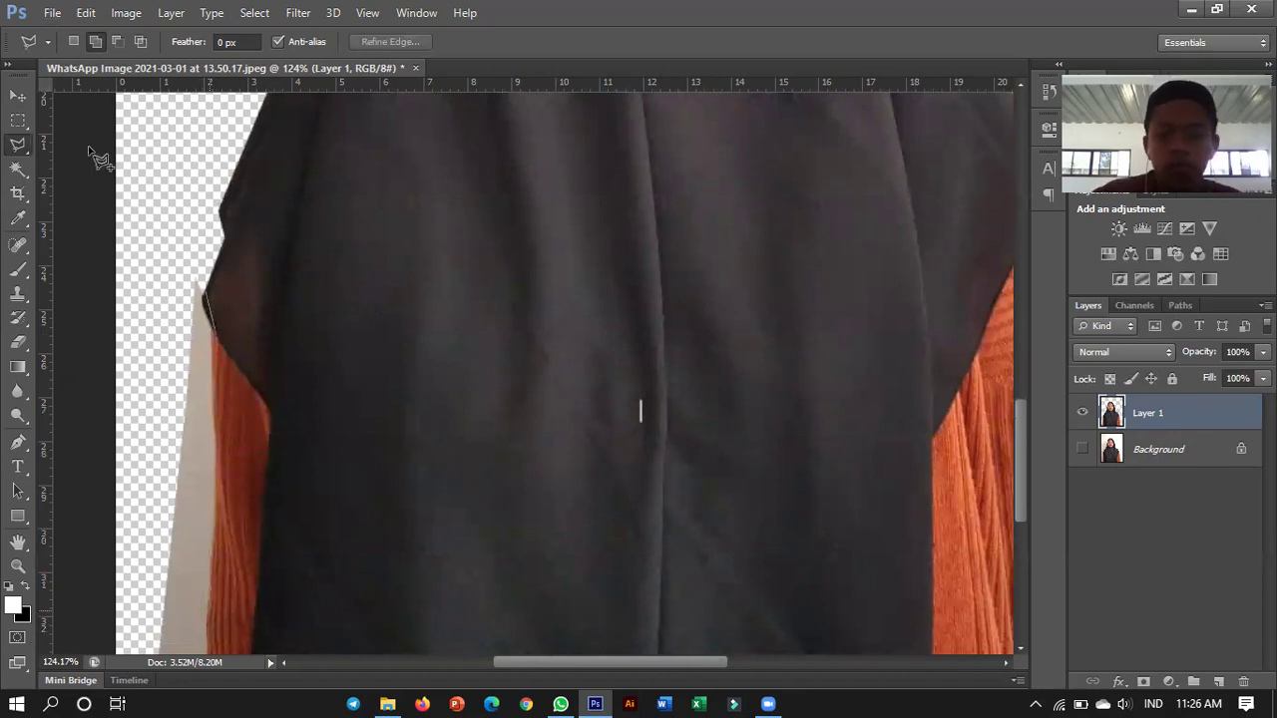
{"action": "left_click", "coordinate": [209, 294]}
{"action": "key", "text": "Delete"}
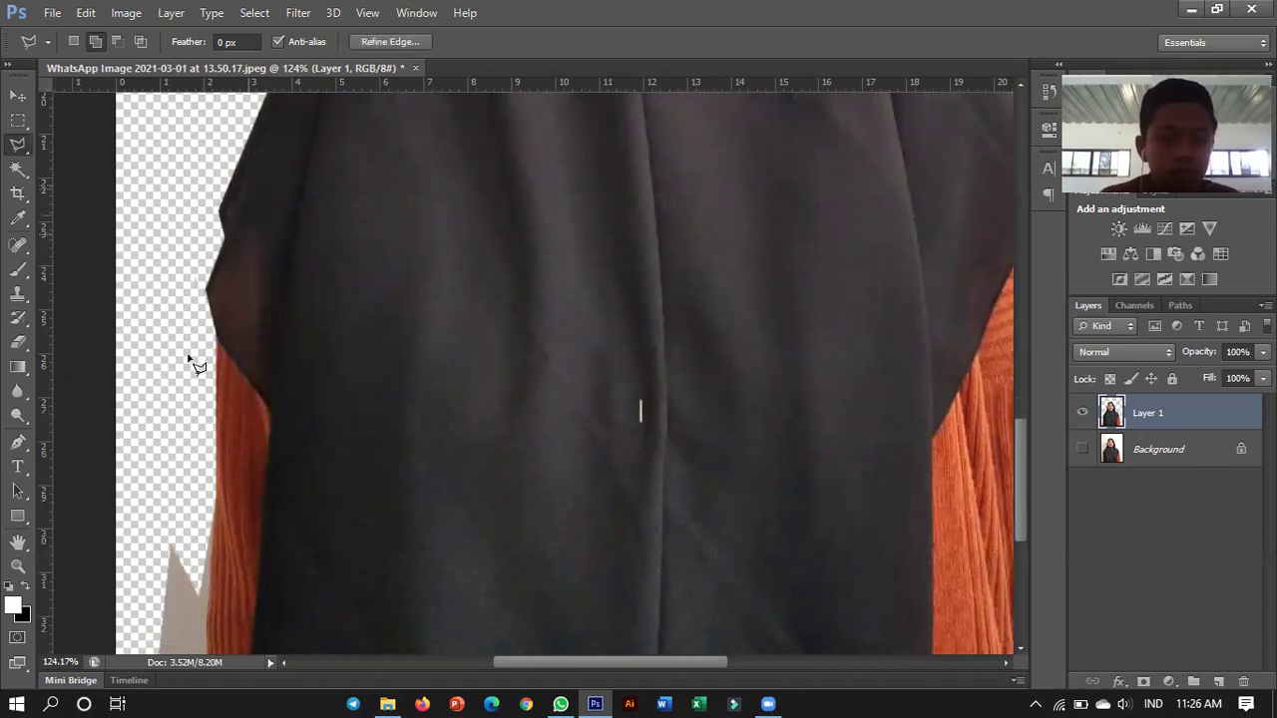
{"action": "key", "text": "ctrl+d"}
Step: Outline the remaining white patch beside the sleeve
{"action": "scroll", "coordinate": [194, 364], "scroll_direction": "down", "scroll_amount": 5}
{"action": "left_click", "coordinate": [208, 466]}
{"action": "left_click", "coordinate": [133, 490]}
{"action": "left_click", "coordinate": [76, 244]}
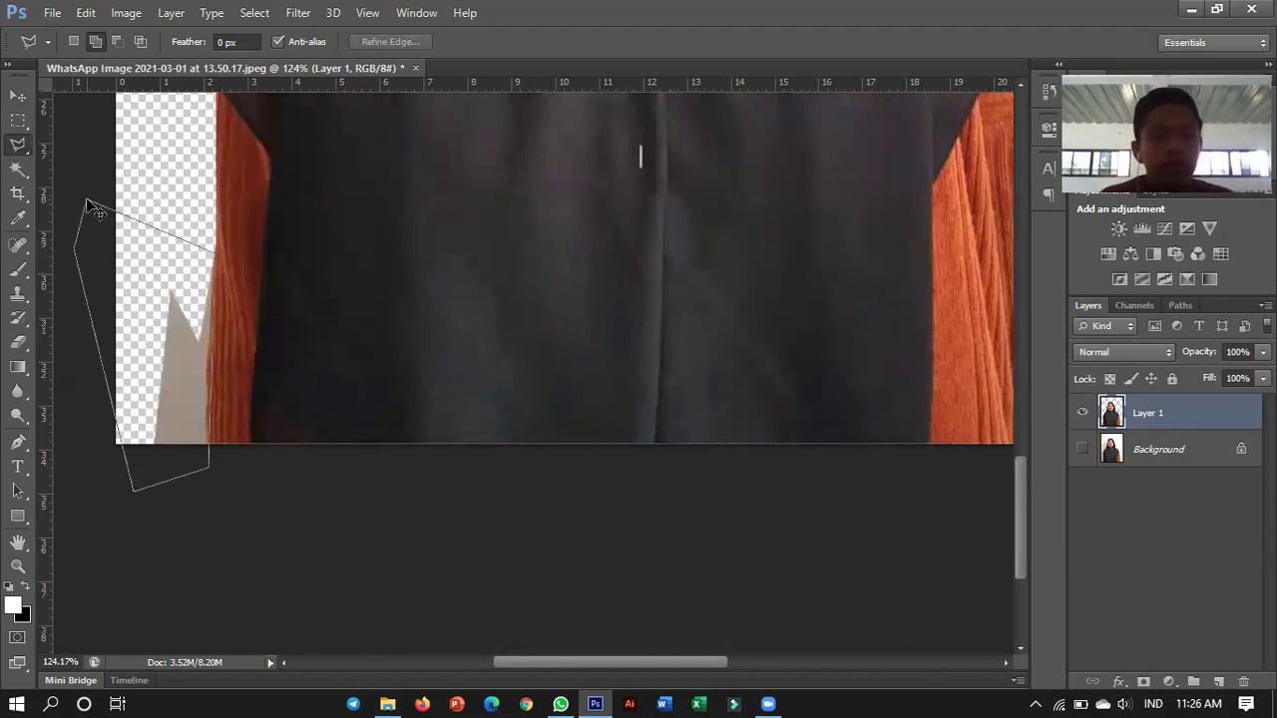
{"action": "left_click", "coordinate": [93, 209]}
Step: Fit the whole image in the window and nudge the figure slightly up and right
{"action": "key", "text": "v"}
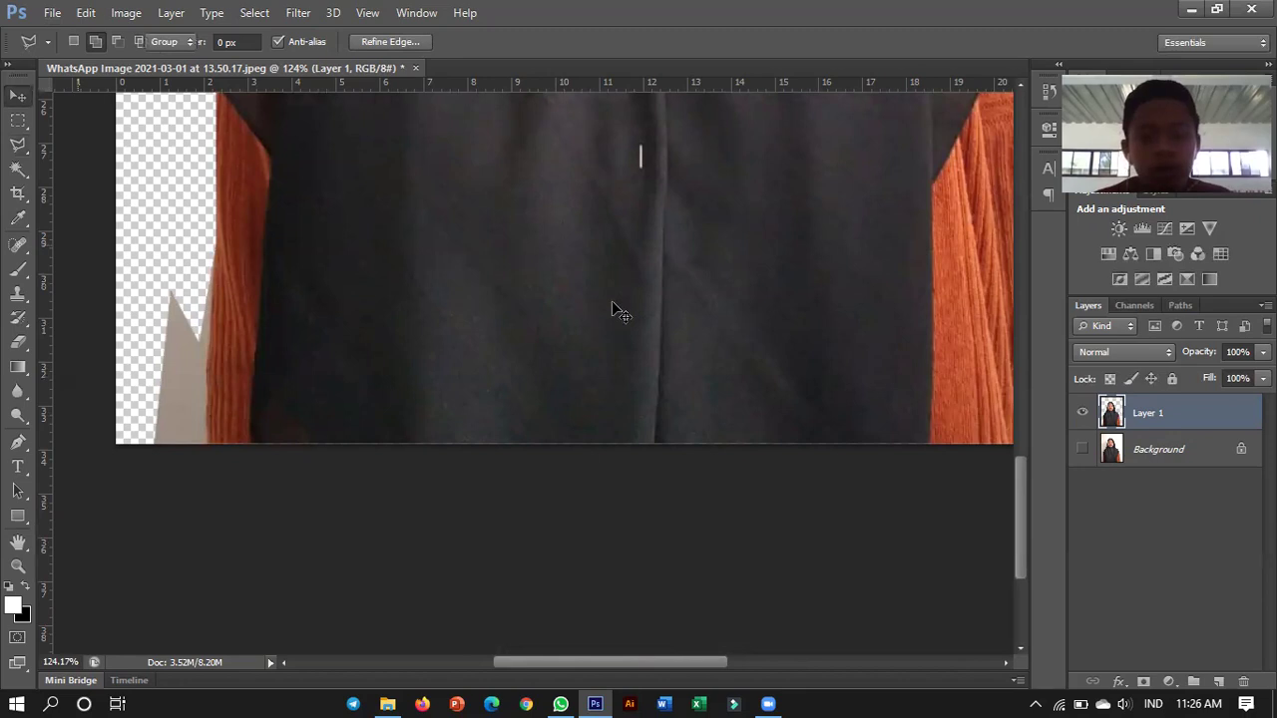
{"action": "key", "text": "v"}
{"action": "key", "text": "ctrl+0"}
{"action": "left_click_drag", "start_coordinate": [557, 364], "coordinate": [575, 344]}
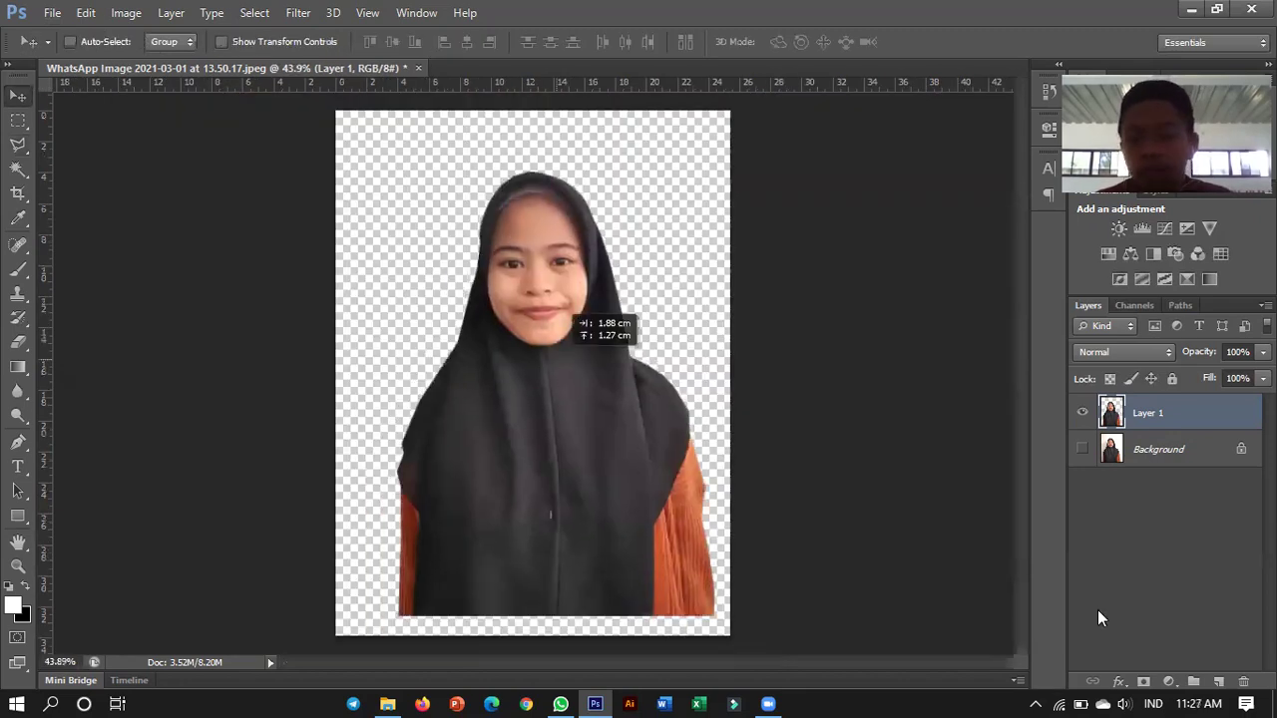
Step: Add a Stroke layer effect outlining the cut-out figure on Layer 1
{"action": "left_click", "coordinate": [1115, 678]}
{"action": "left_click", "coordinate": [1118, 505]}
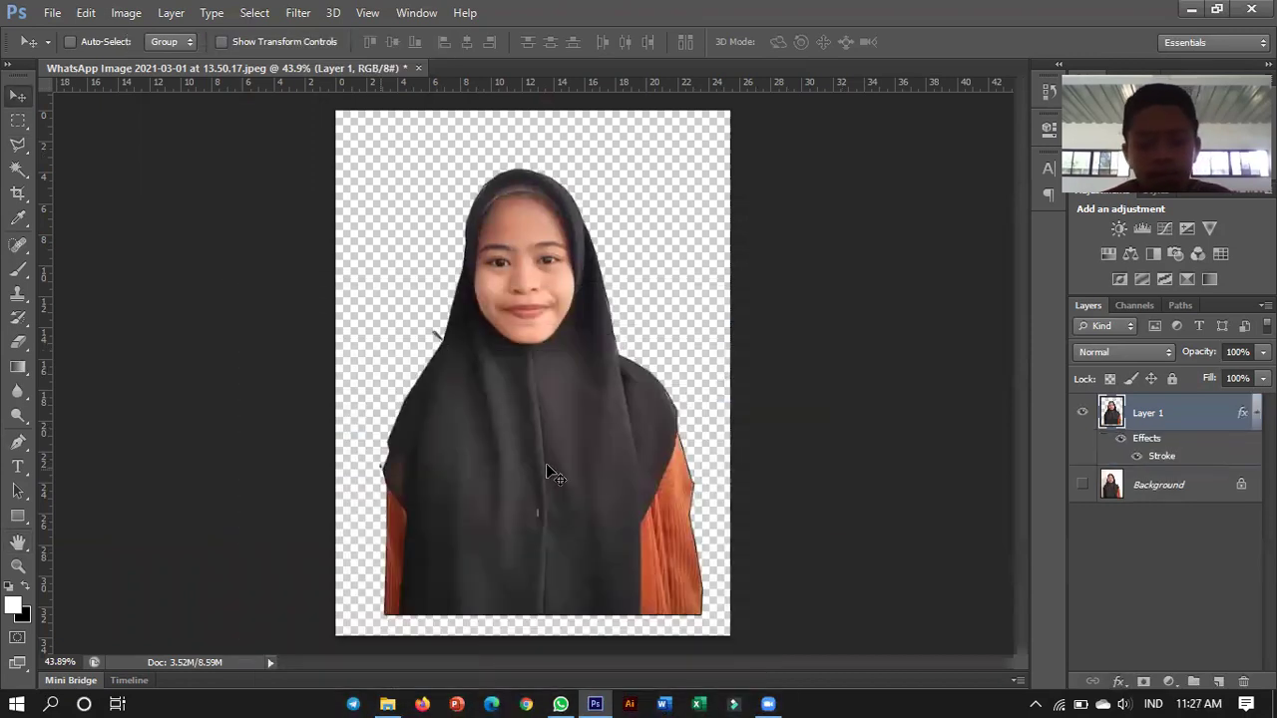
{"action": "key", "text": "l"}
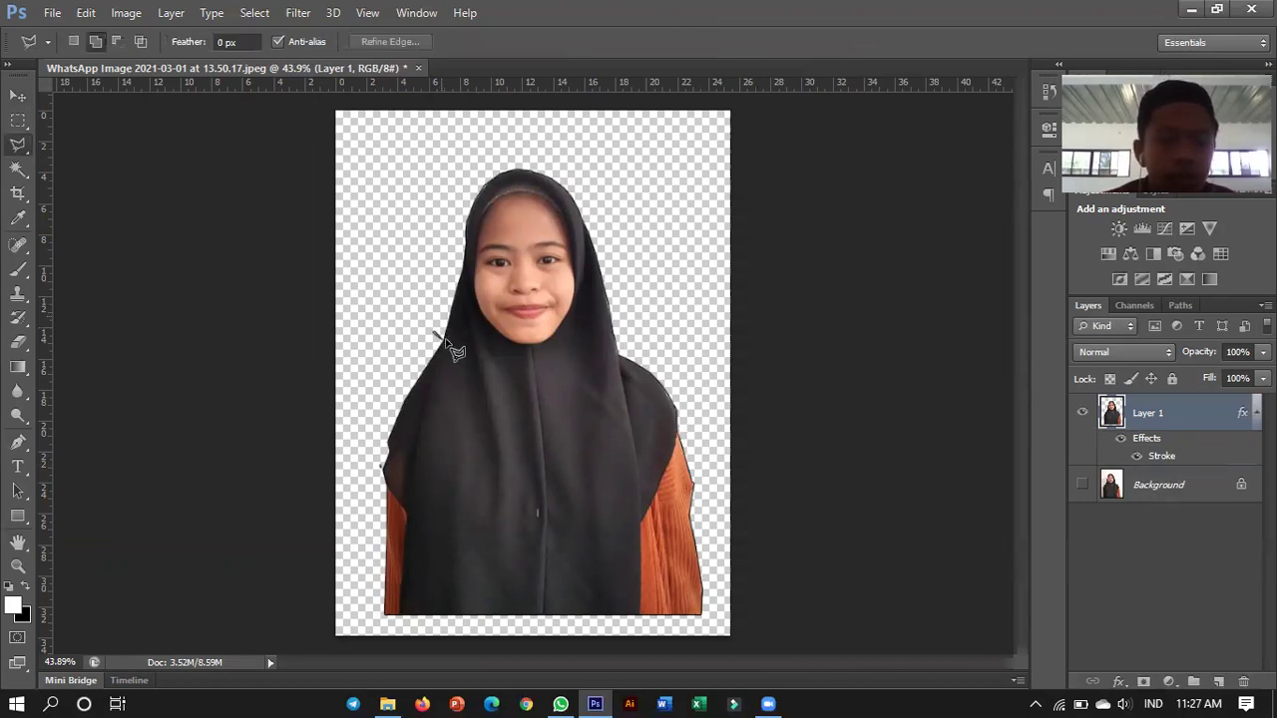
Step: Select the stray black marks and sliver along the hijab's left edge
{"action": "double_click", "coordinate": [397, 308]}
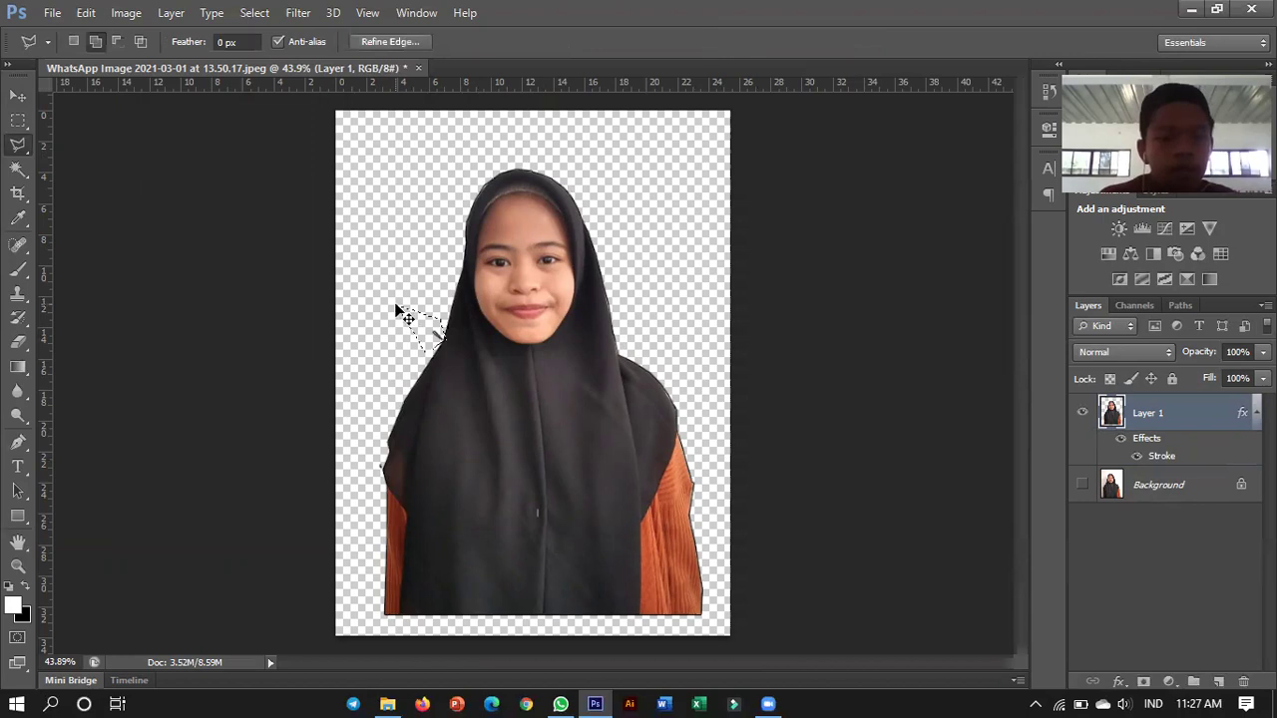
{"action": "double_click", "coordinate": [444, 349]}
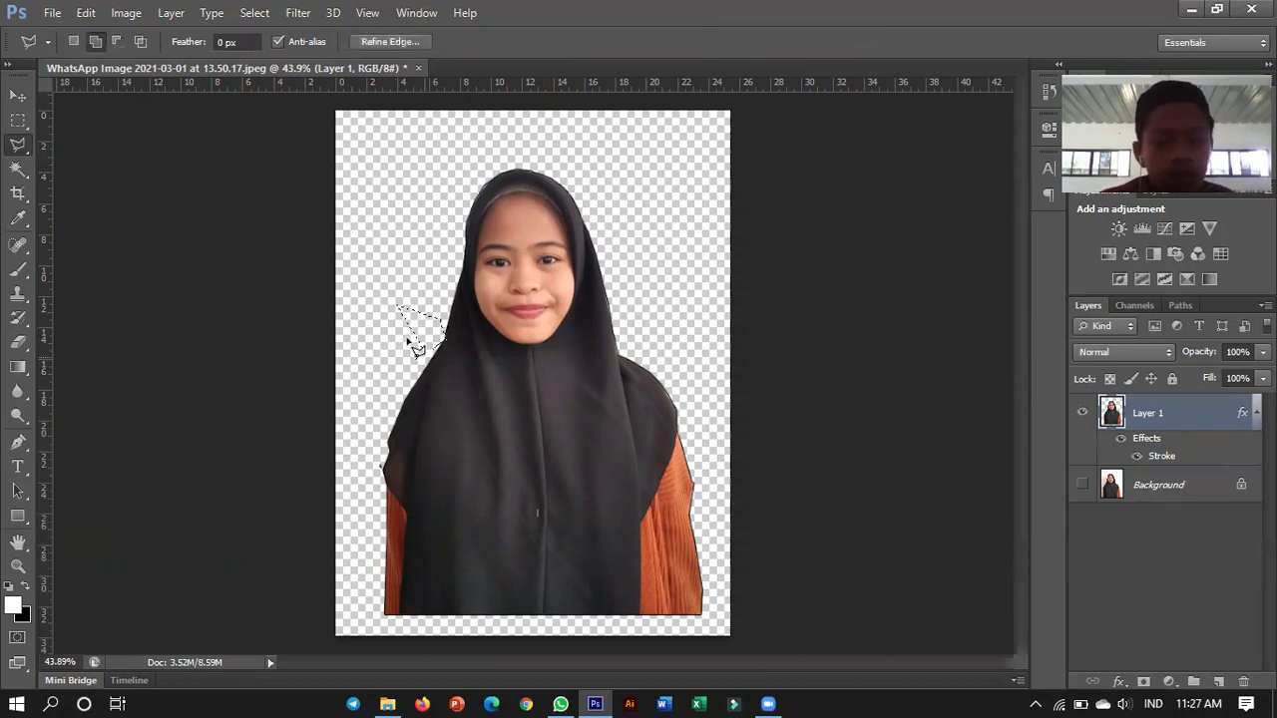
{"action": "scroll", "coordinate": [409, 344], "scroll_direction": "up", "scroll_amount": 1}
{"action": "scroll", "coordinate": [483, 310], "scroll_direction": "up", "scroll_amount": 1}
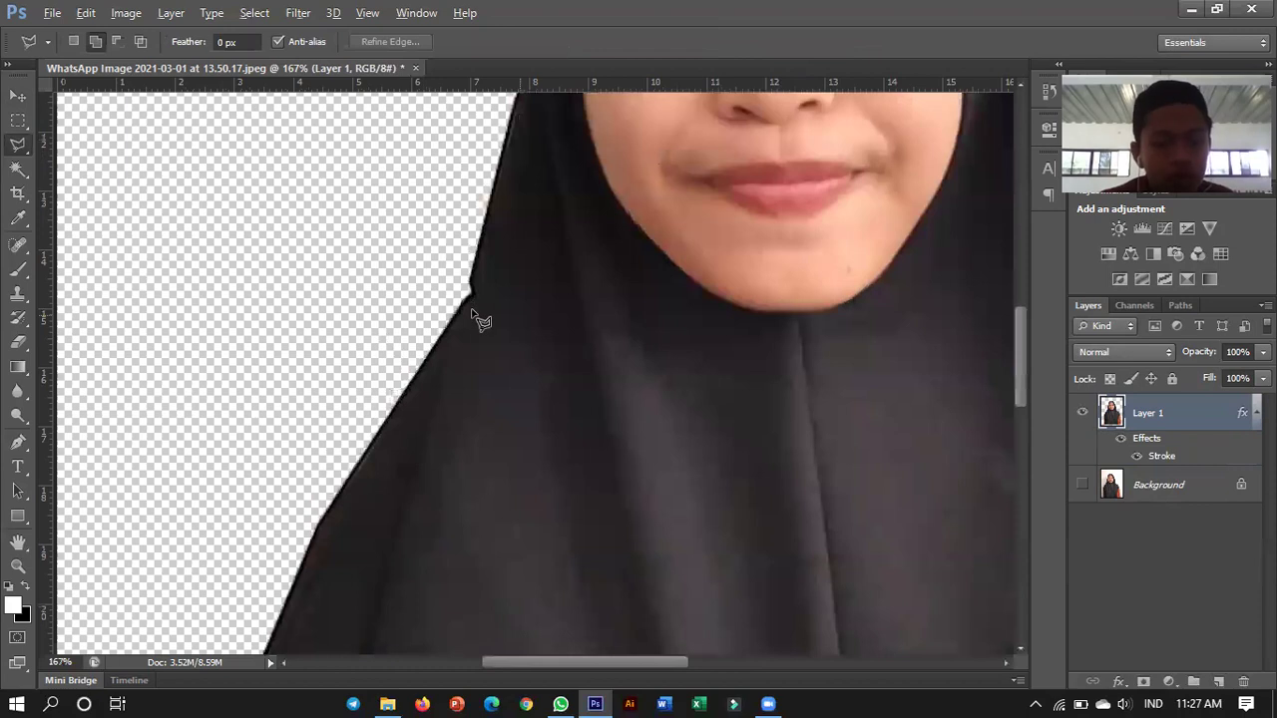
{"action": "scroll", "coordinate": [476, 304], "scroll_direction": "up", "scroll_amount": 1}
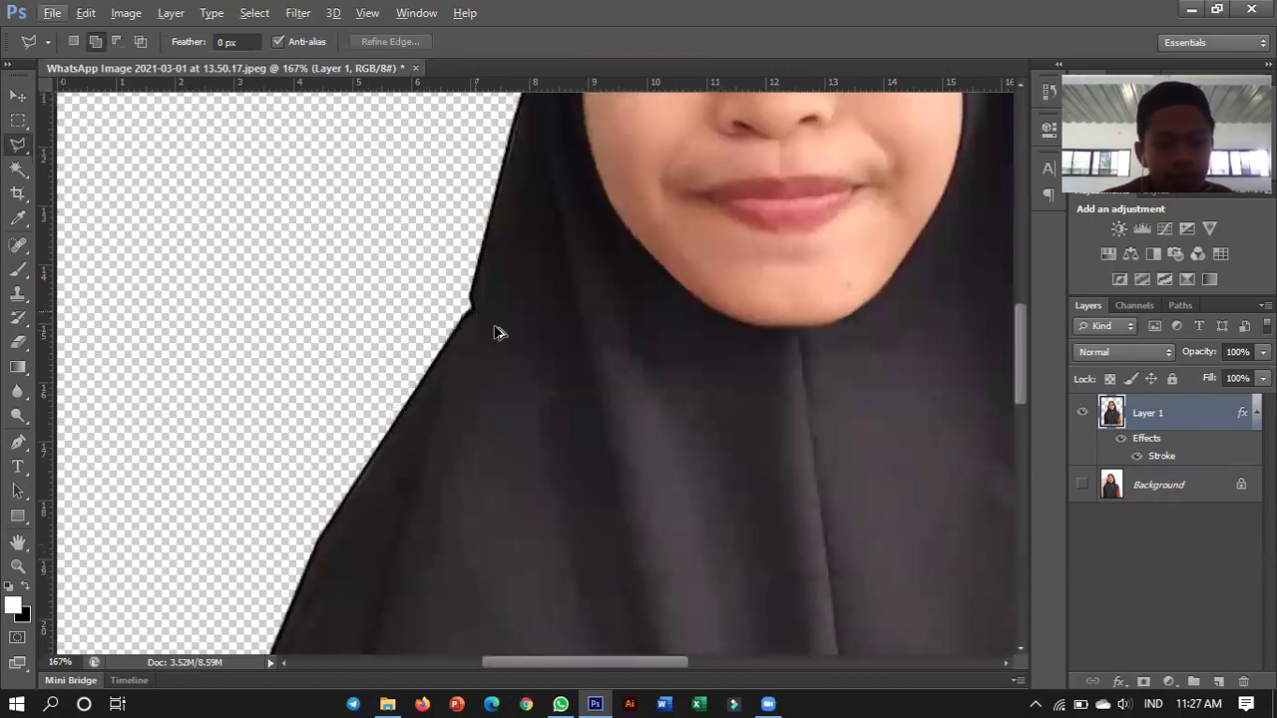
{"action": "double_click", "coordinate": [461, 321]}
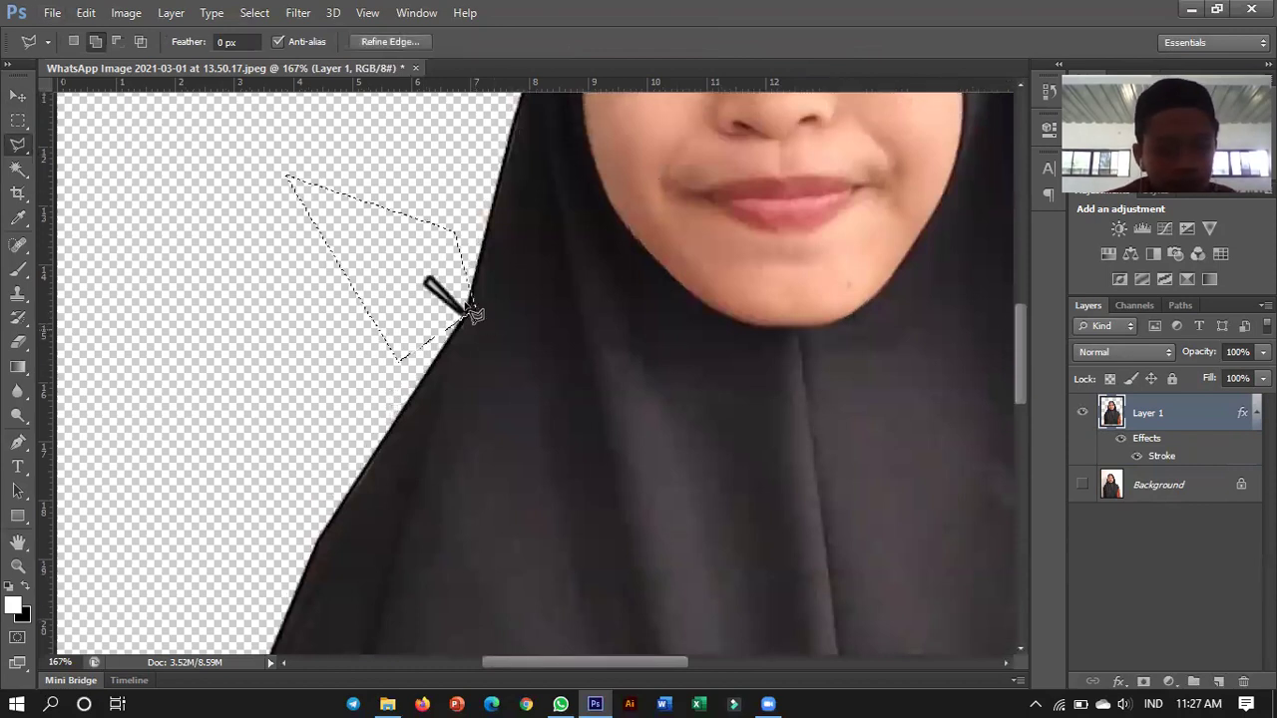
Step: Delete the stray black line beside the chin
{"action": "left_click", "coordinate": [457, 321]}
{"action": "left_click", "coordinate": [396, 299]}
{"action": "left_click", "coordinate": [395, 212]}
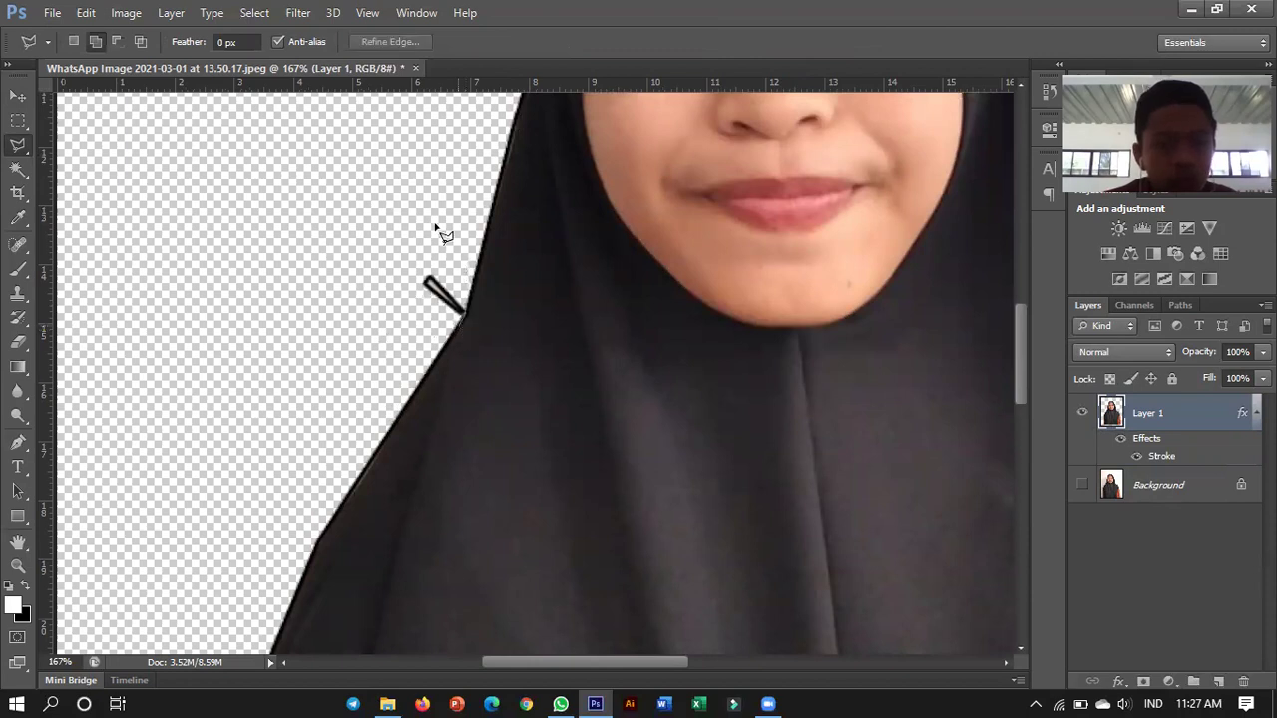
{"action": "double_click", "coordinate": [436, 226]}
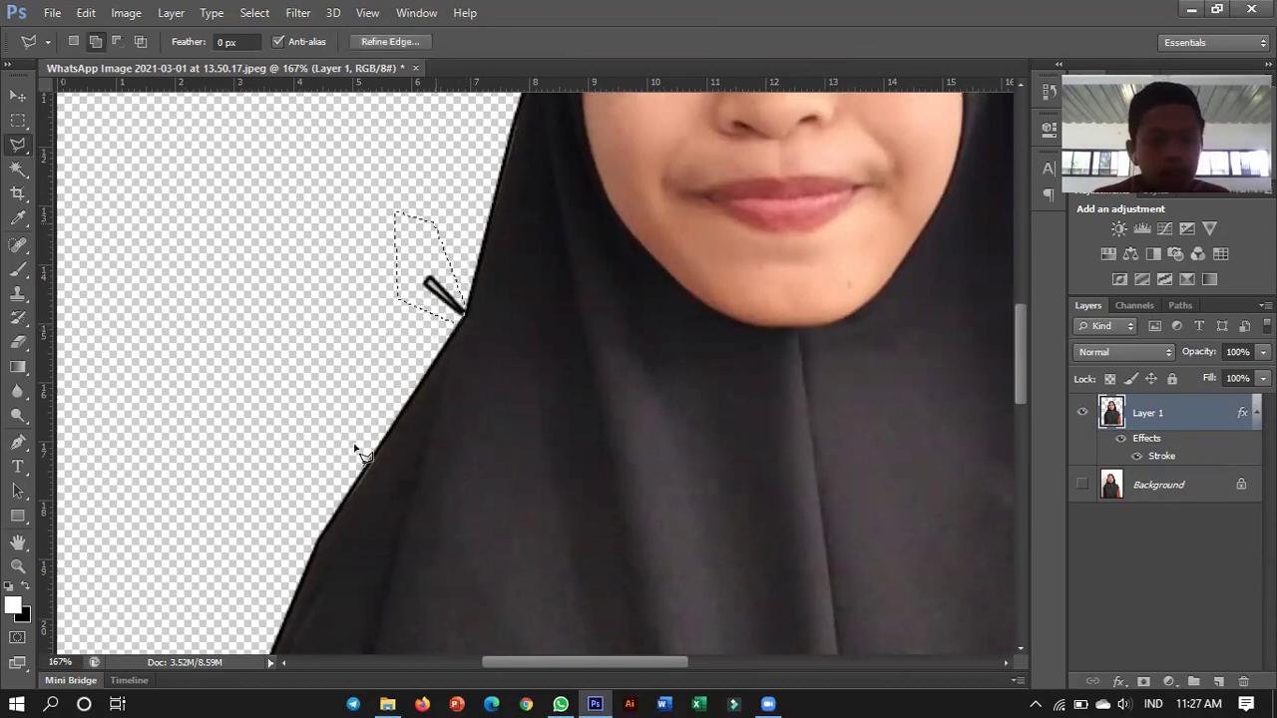
{"action": "key", "text": "Delete"}
{"action": "key", "text": "ctrl+d"}
{"action": "scroll", "coordinate": [250, 499], "scroll_direction": "down", "scroll_amount": 5}
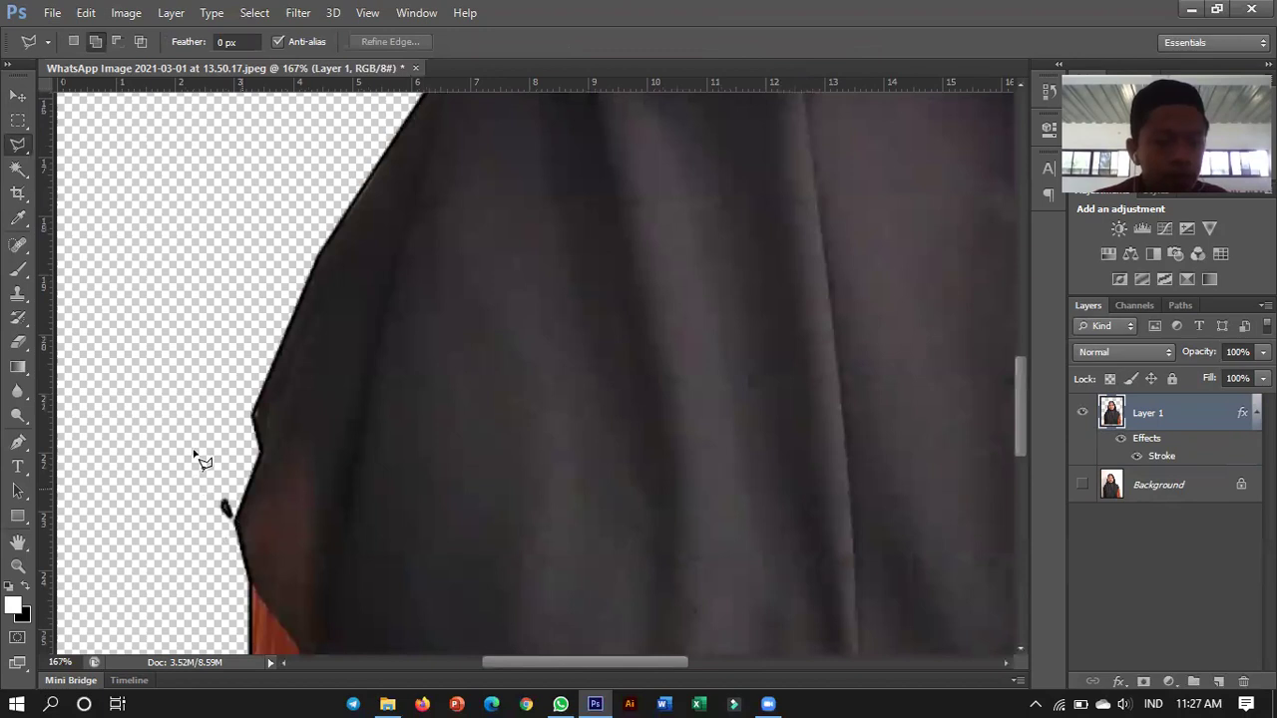
Step: Delete the black blob at the hijab's edge
{"action": "double_click", "coordinate": [195, 455]}
{"action": "key", "text": "Delete"}
{"action": "key", "text": "v"}
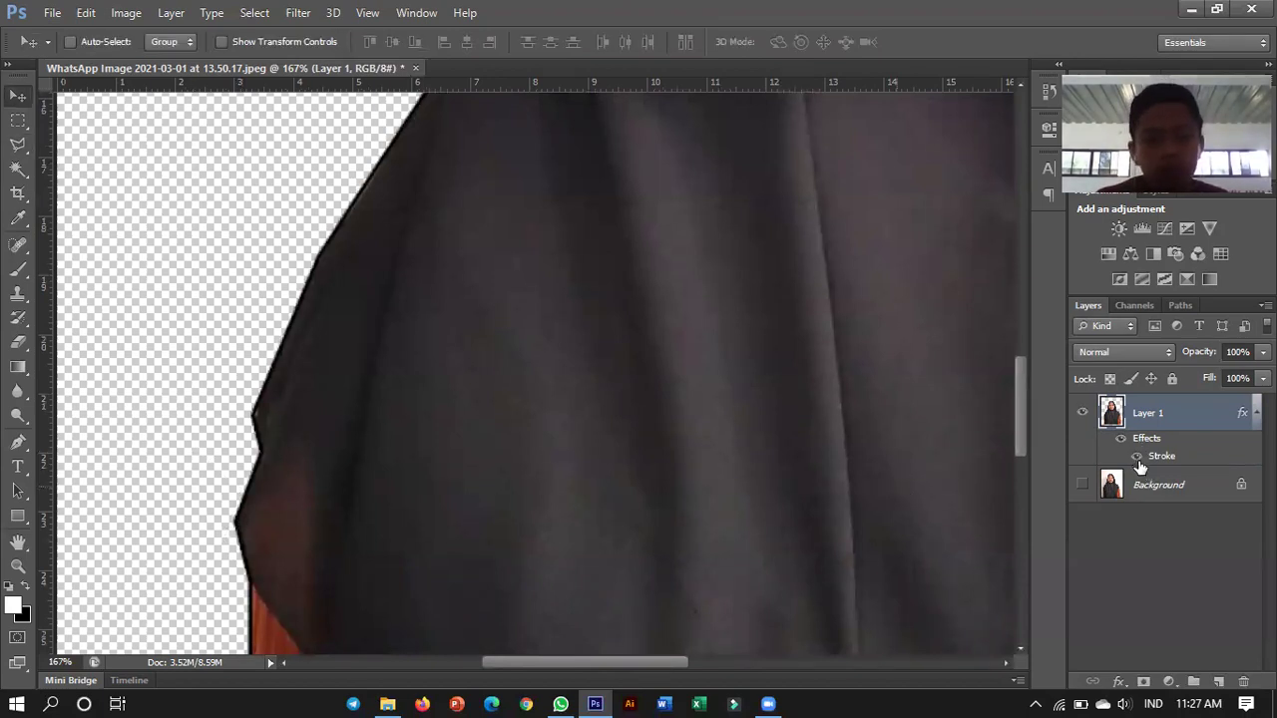
Step: Hide the Stroke effect and fit the whole image in the window
{"action": "left_click", "coordinate": [1136, 457]}
{"action": "key", "text": "ctrl+0"}
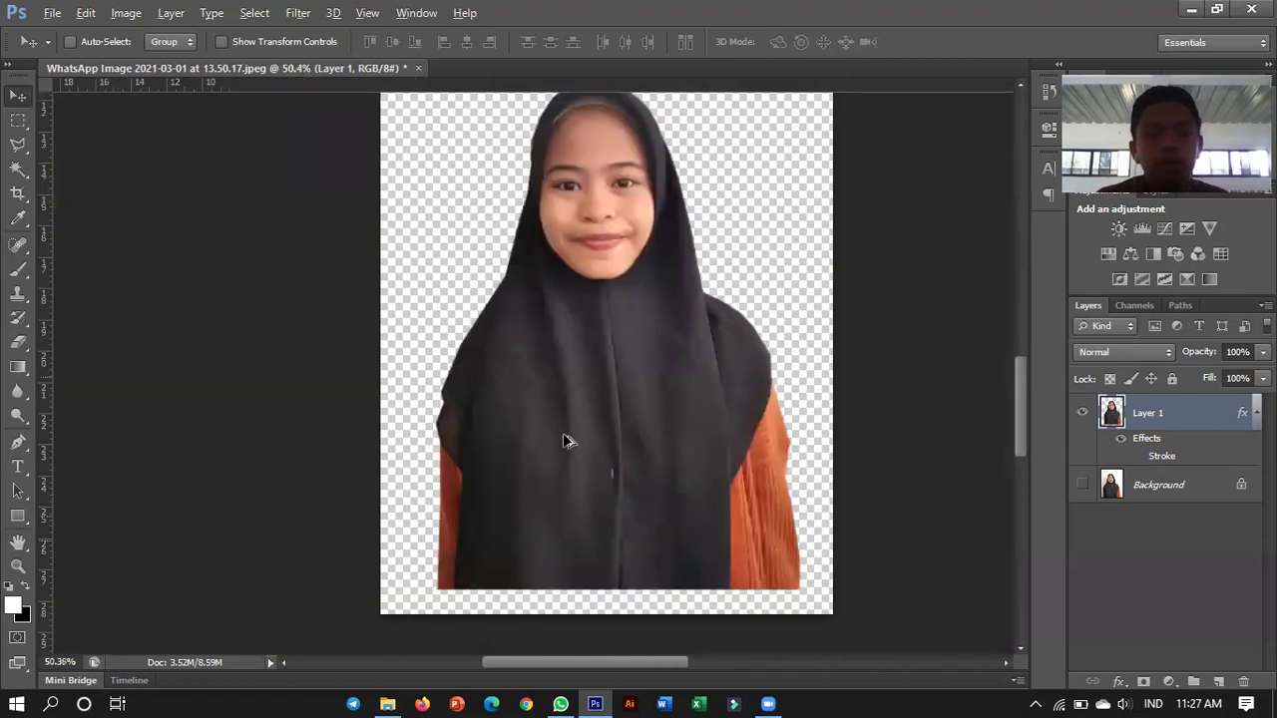
{"action": "scroll", "coordinate": [563, 441], "scroll_direction": "down", "scroll_amount": 3}
{"action": "scroll", "coordinate": [541, 393], "scroll_direction": "down", "scroll_amount": 2}
{"action": "right_click", "coordinate": [535, 384]}
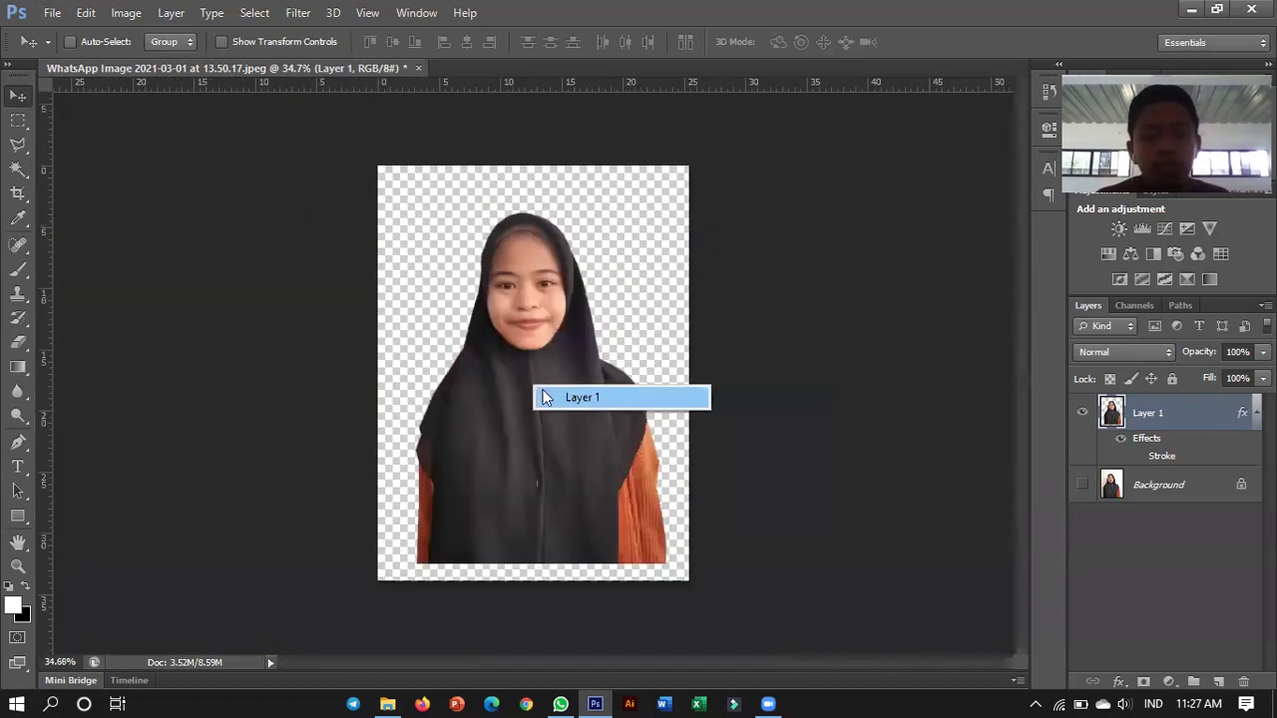
Step: Free-transform Layer 1 to about 126% so the figure spans the canvas width
{"action": "left_click", "coordinate": [540, 397]}
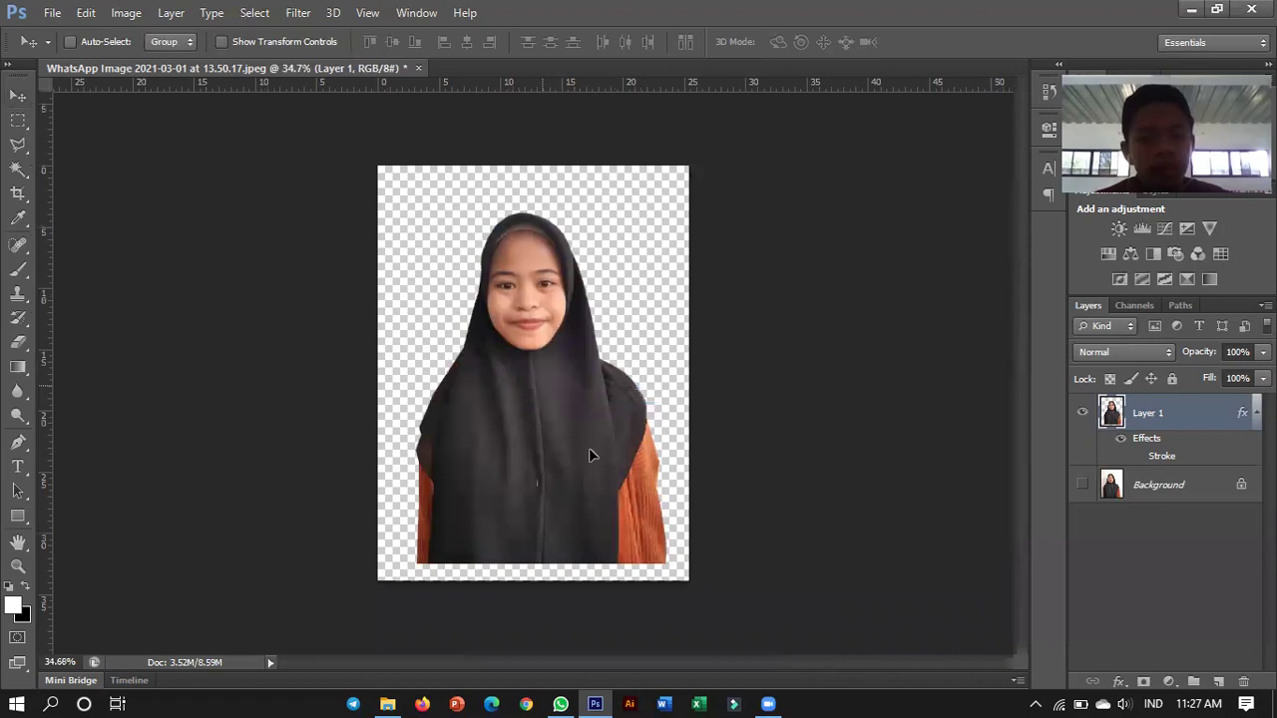
{"action": "key", "text": "ctrl+t"}
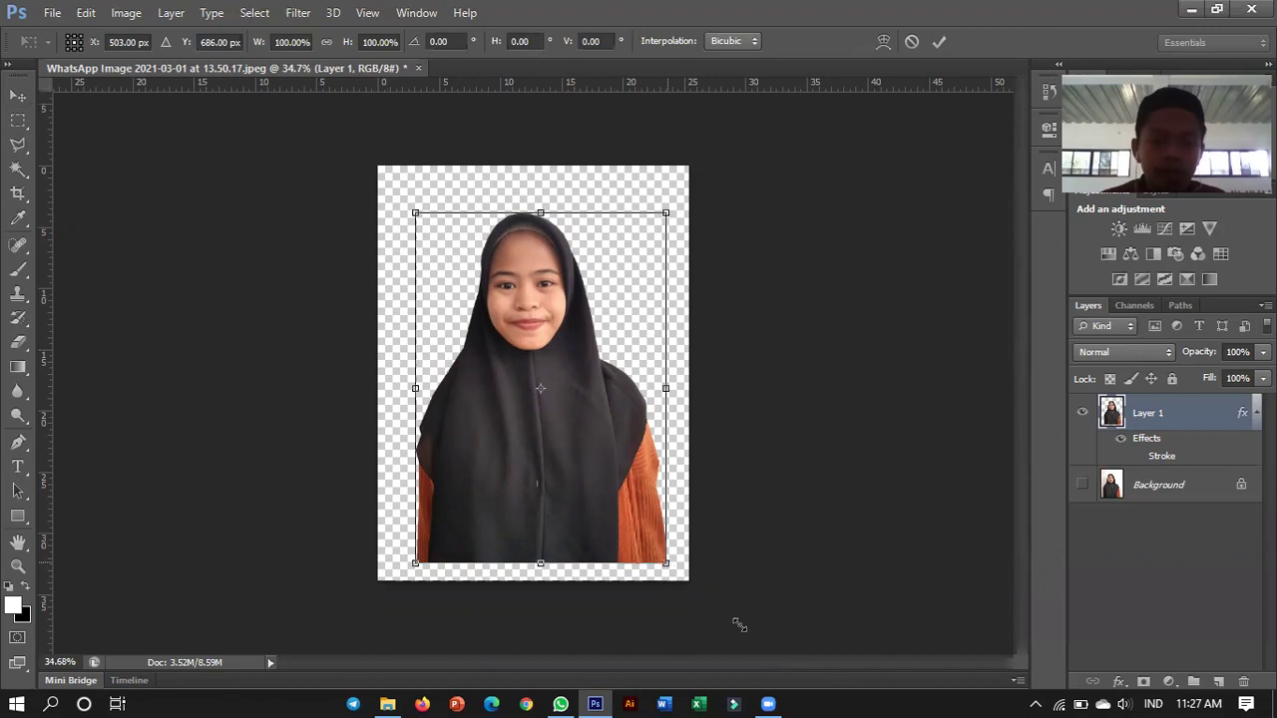
{"action": "left_click_drag", "start_coordinate": [739, 625], "coordinate": [744, 631]}
{"action": "left_click_drag", "start_coordinate": [629, 555], "coordinate": [595, 543]}
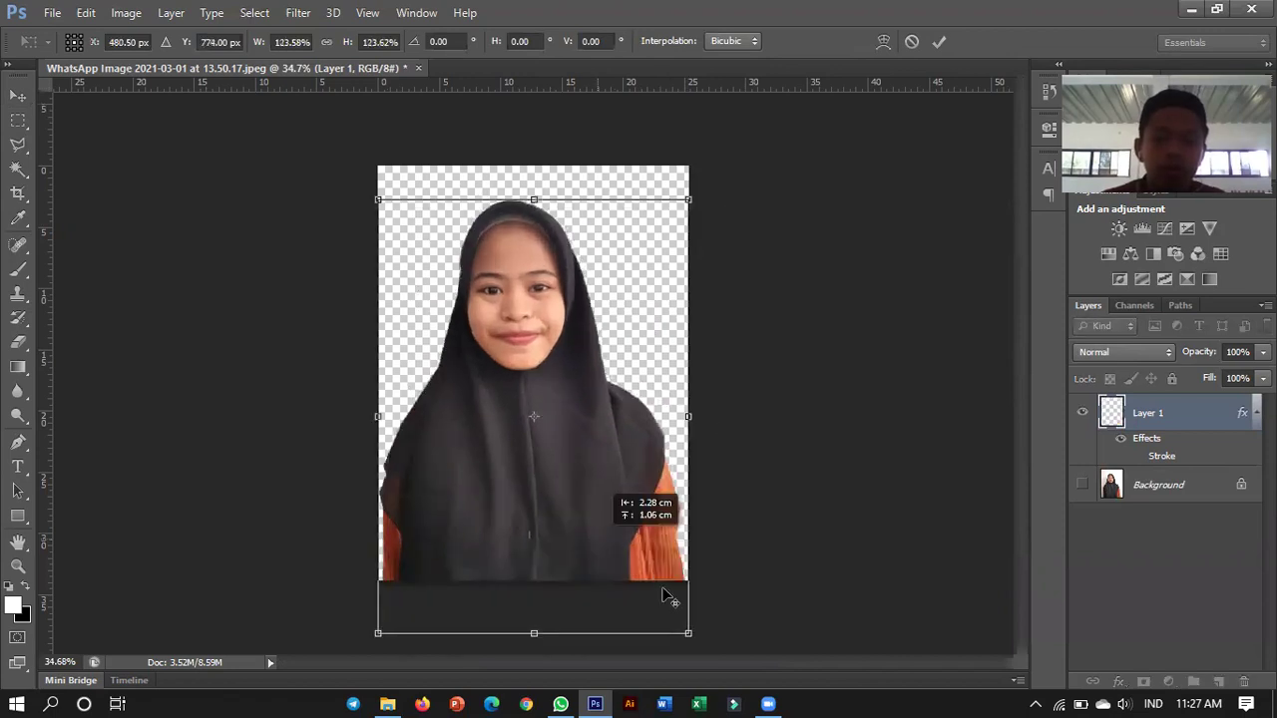
{"action": "key", "text": "ctrl+minus"}
{"action": "key", "text": "ctrl+minus"}
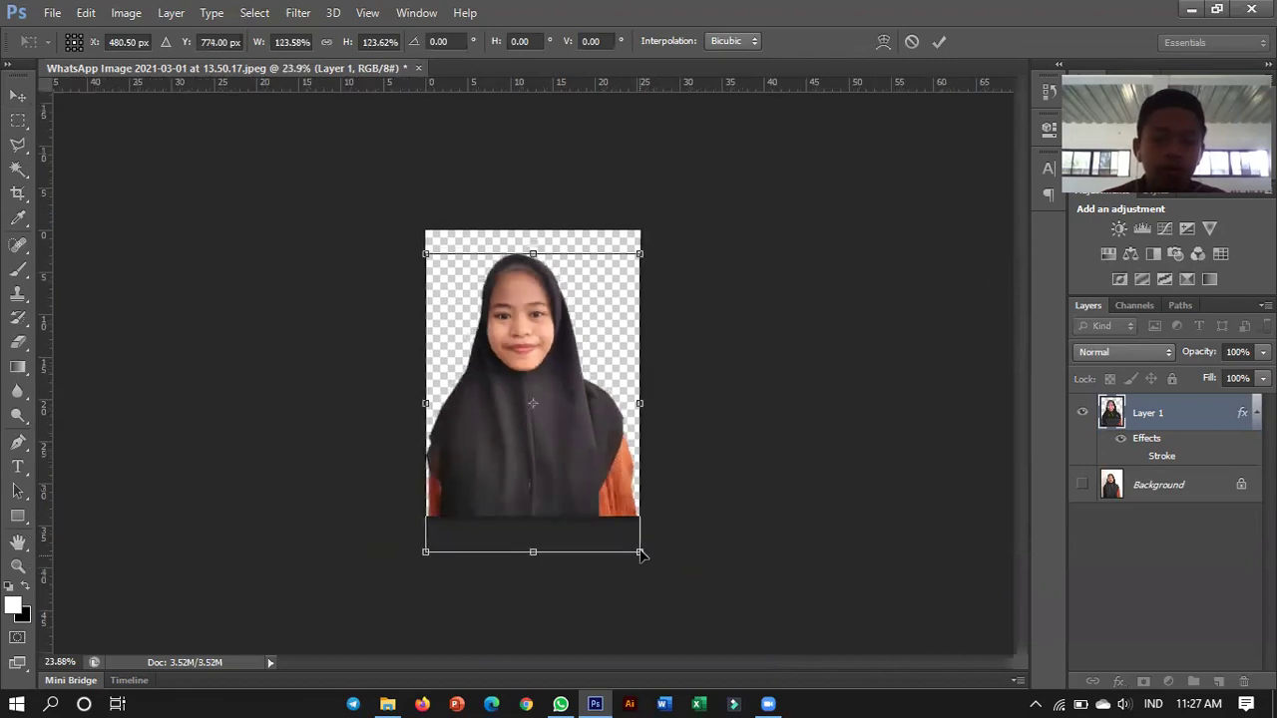
{"action": "left_click_drag", "start_coordinate": [641, 555], "coordinate": [664, 587]}
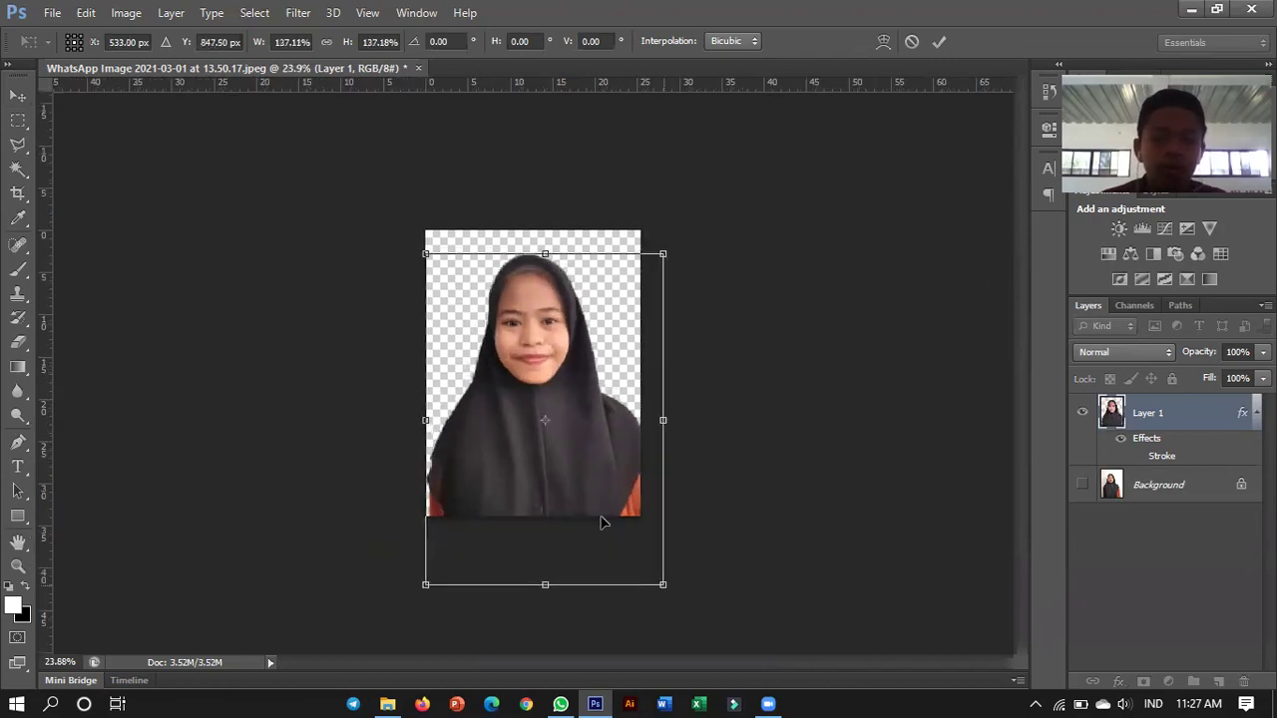
{"action": "key", "text": "ctrl+z"}
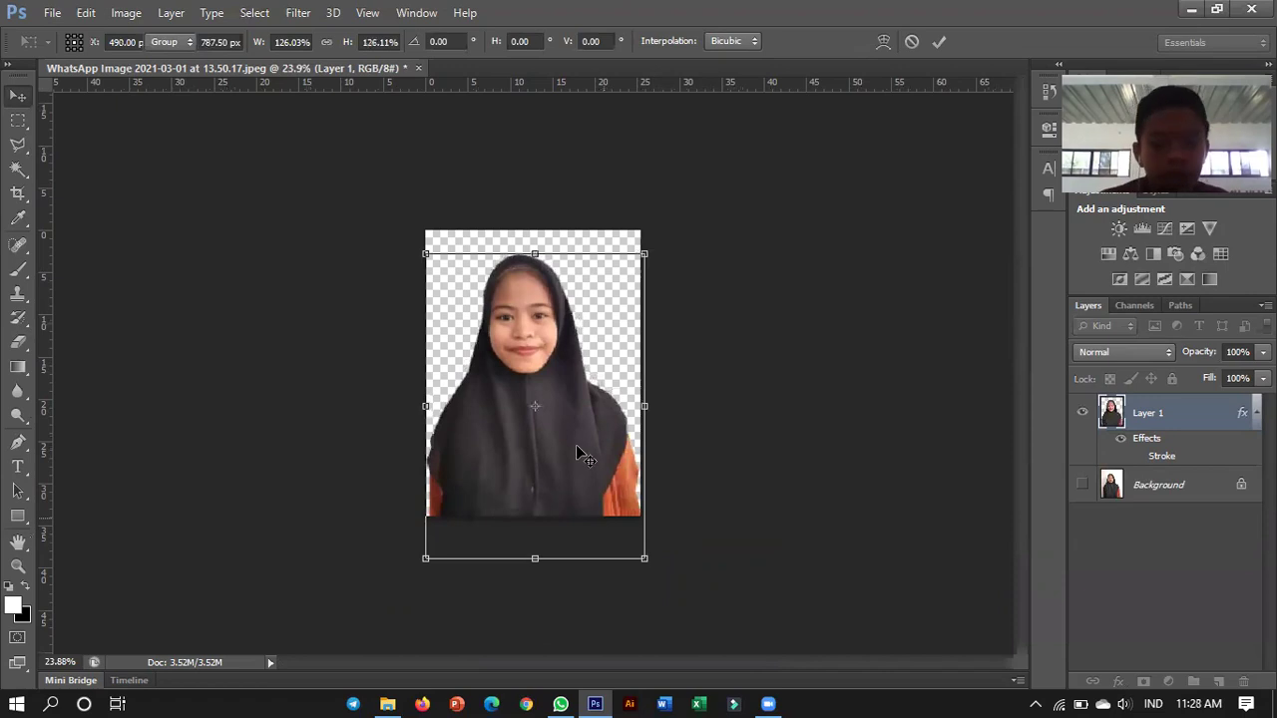
{"action": "key", "text": "Return"}
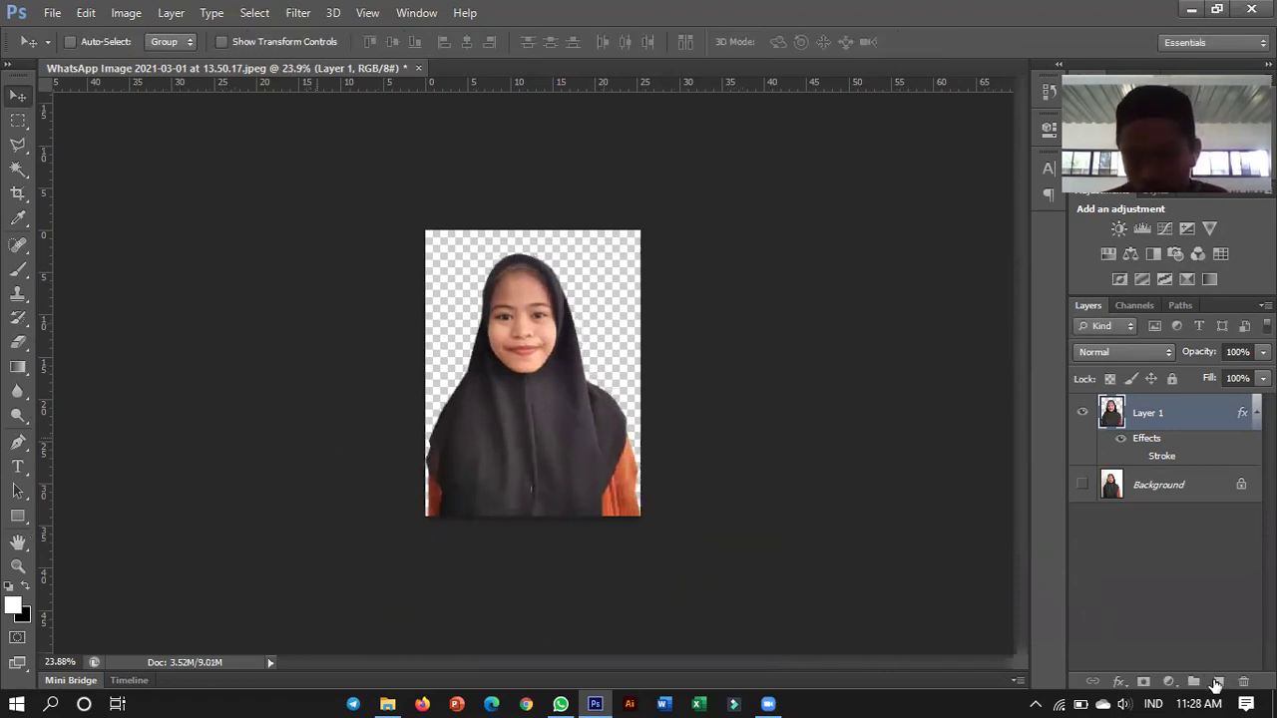
Step: Add a new layer beneath Layer 1 and set the foreground colour to ff0000
{"action": "left_click", "coordinate": [1219, 686]}
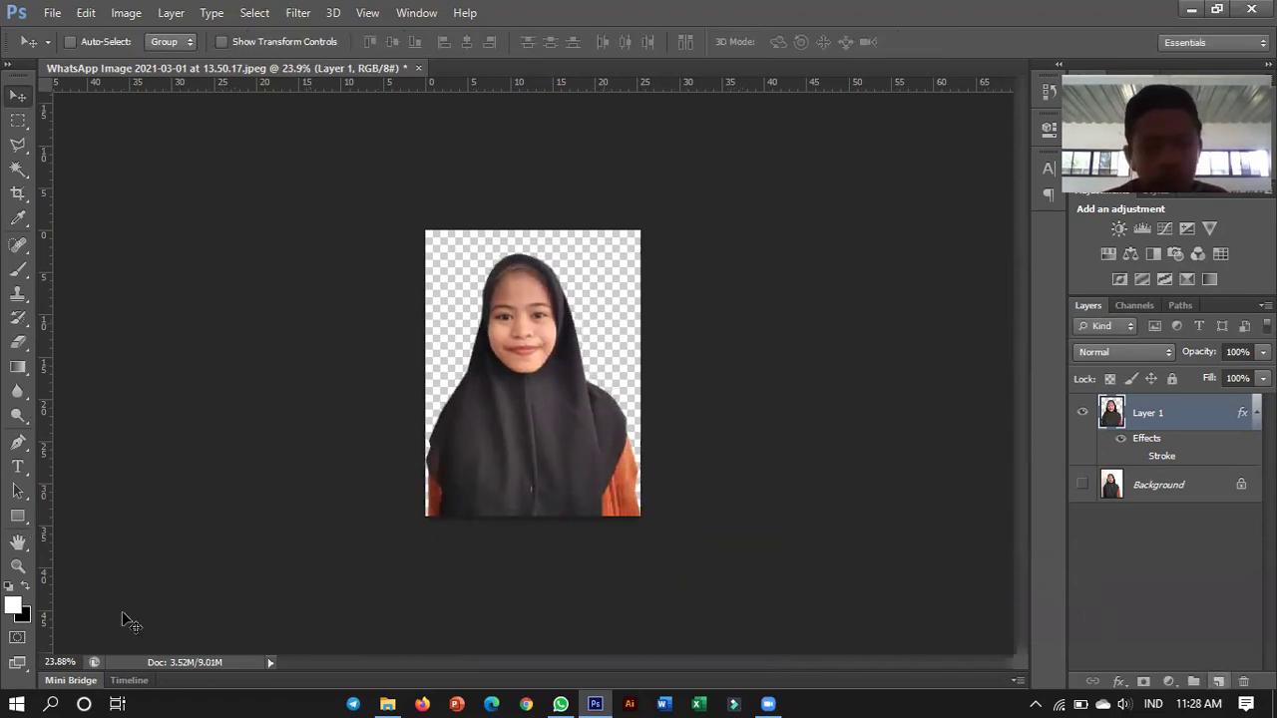
{"action": "left_click_drag", "start_coordinate": [1150, 420], "coordinate": [1160, 494]}
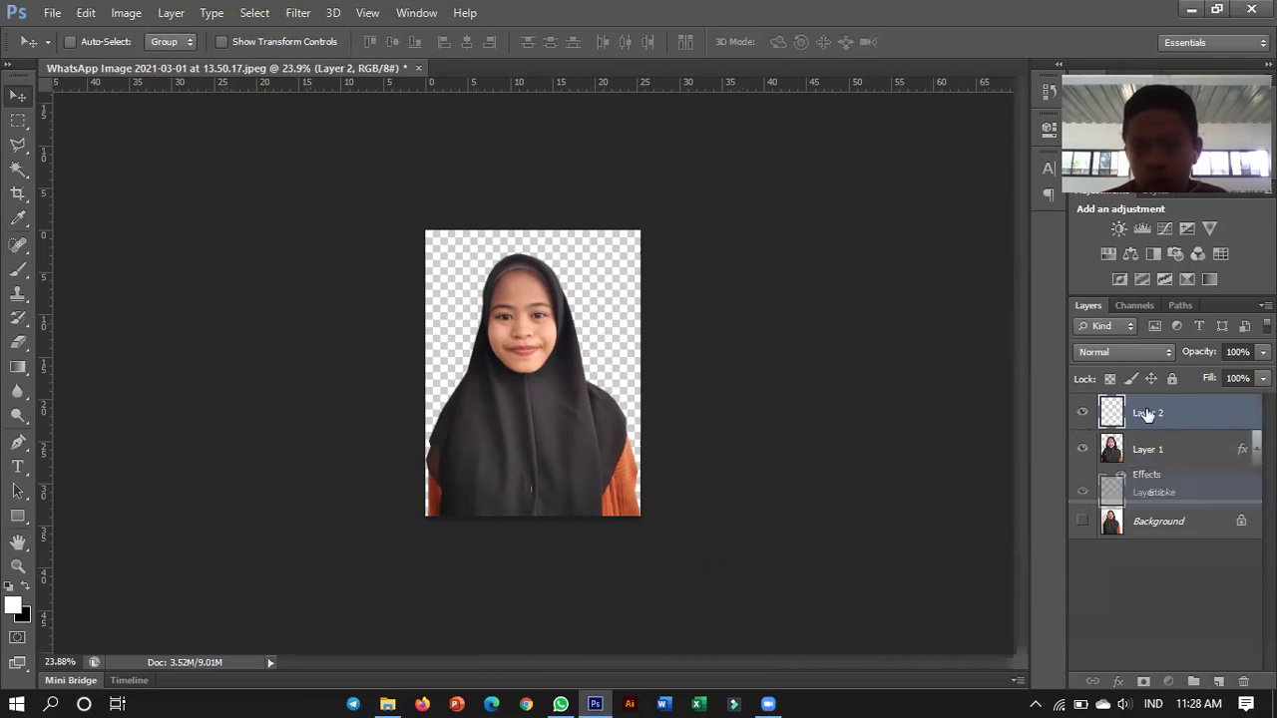
{"action": "left_click", "coordinate": [12, 605]}
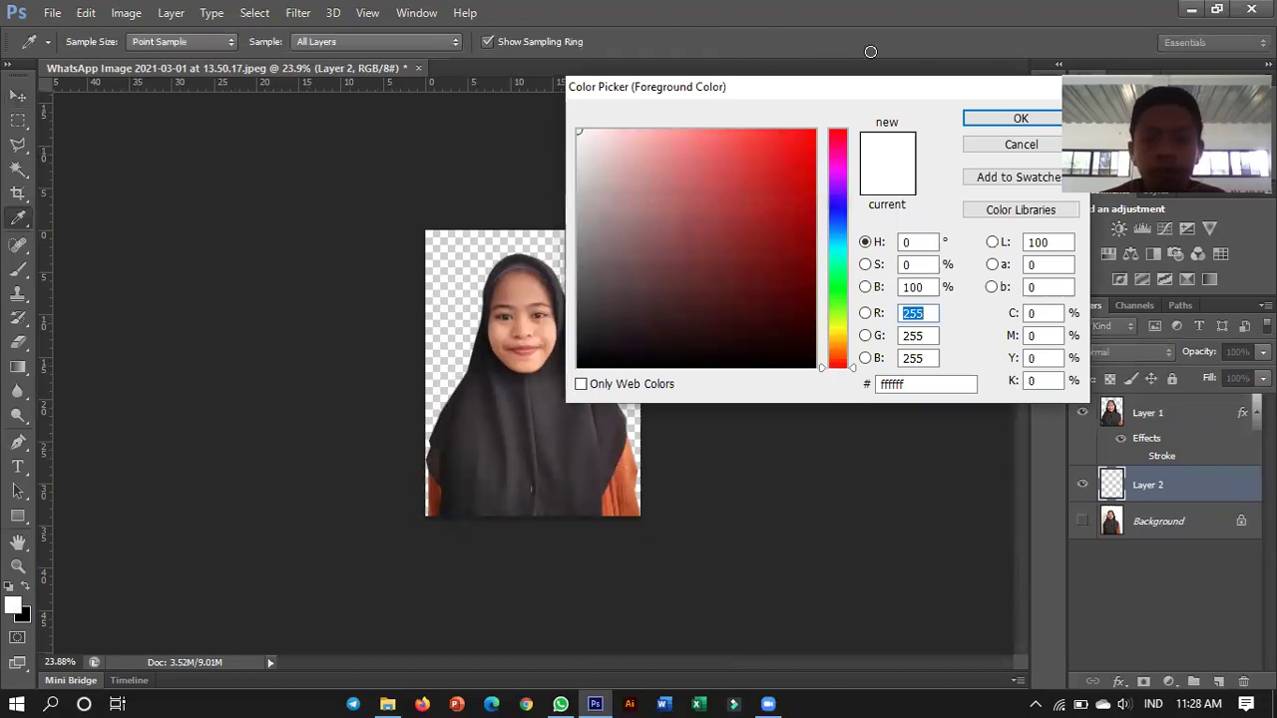
{"action": "left_click", "coordinate": [898, 384]}
{"action": "type", "text": "ff0000"}
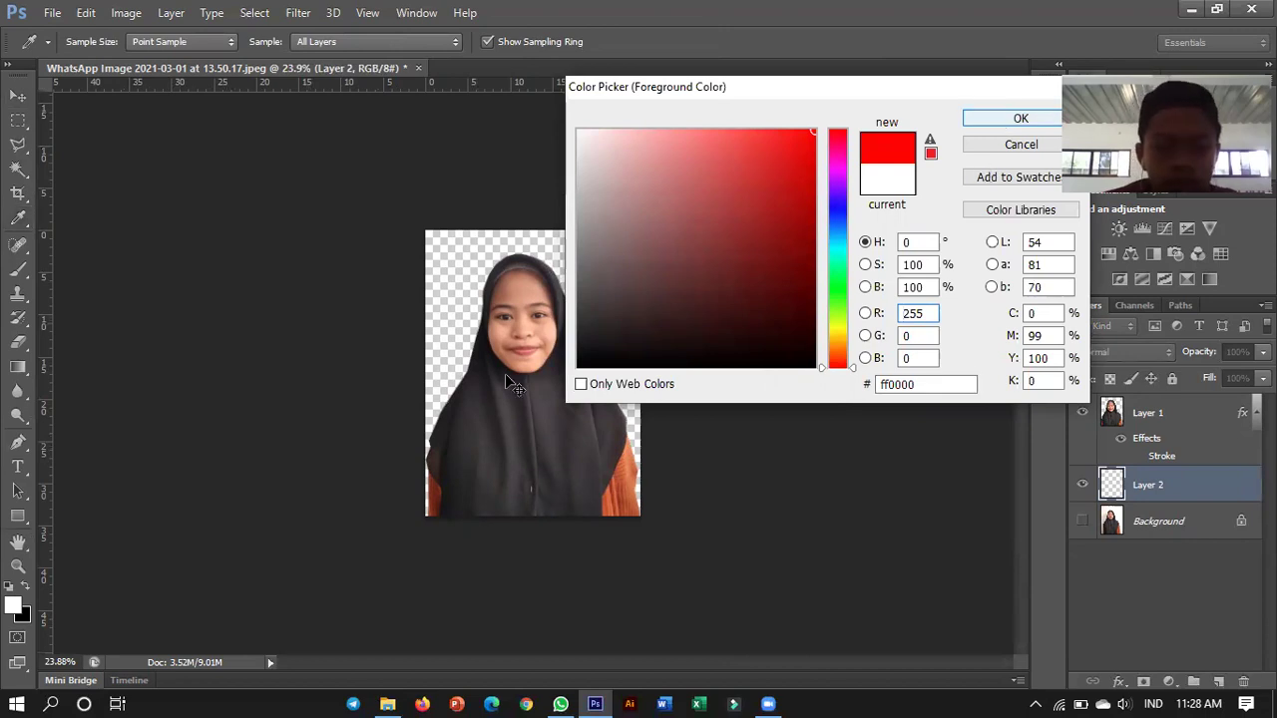
{"action": "key", "text": "Return"}
Step: Fill the new layer red with the Paint Bucket, then reselect Layer 1
{"action": "key", "text": "v"}
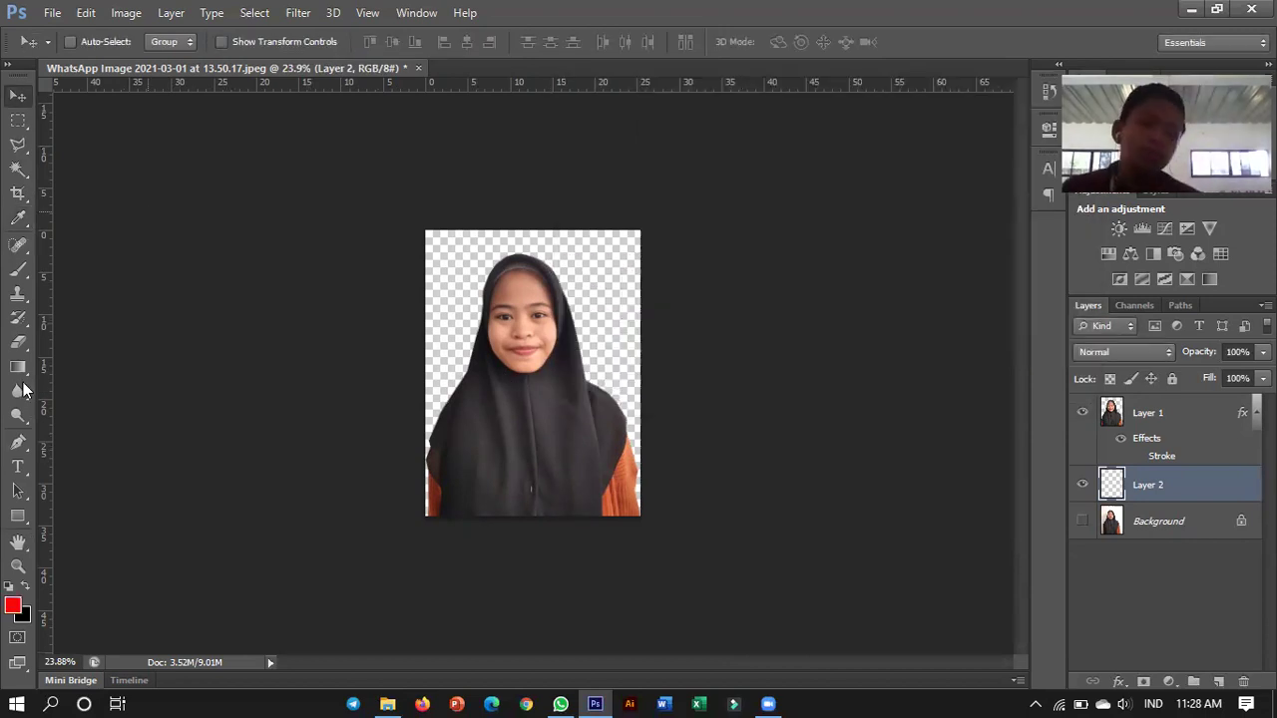
{"action": "left_click", "coordinate": [24, 368]}
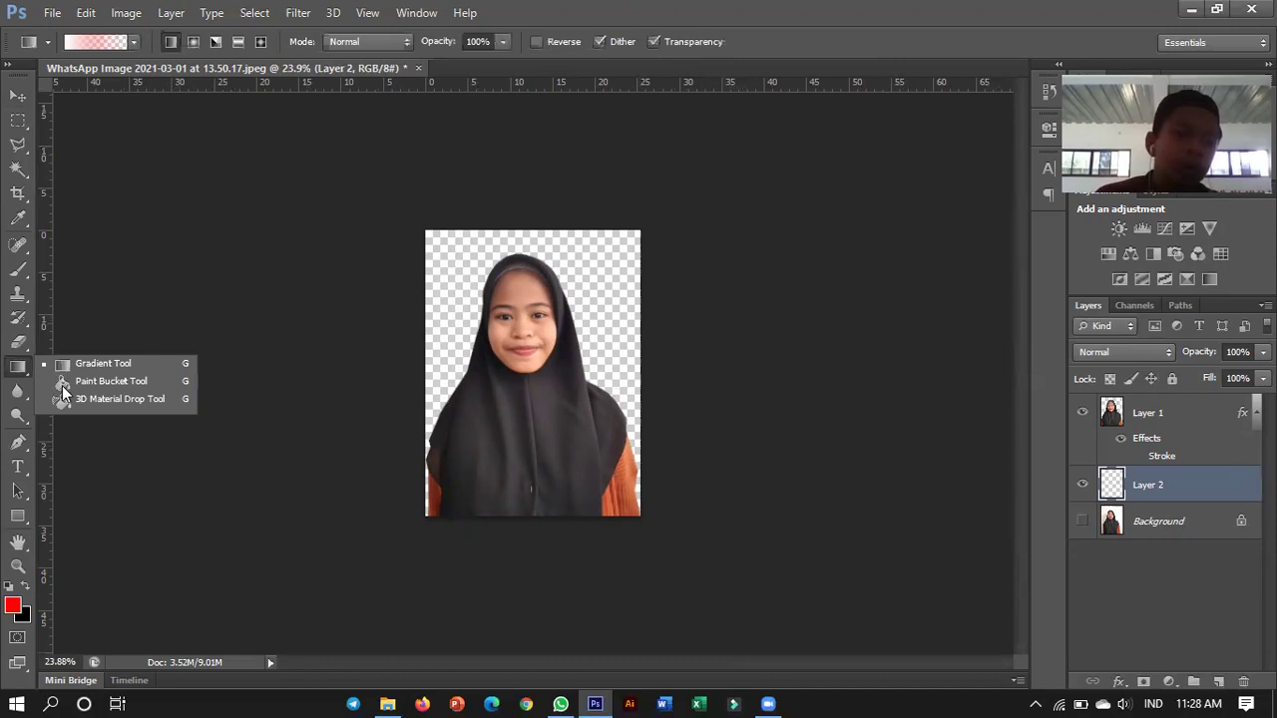
{"action": "key", "text": "shift+g"}
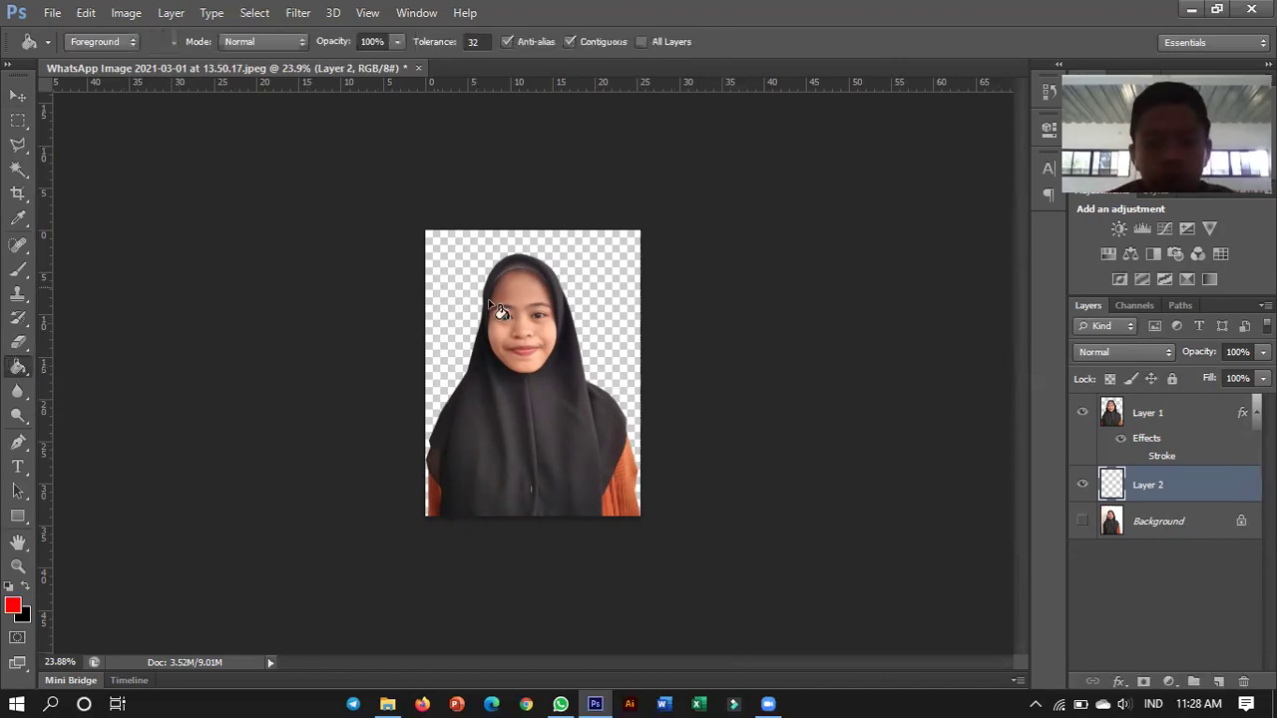
{"action": "left_click", "coordinate": [485, 278]}
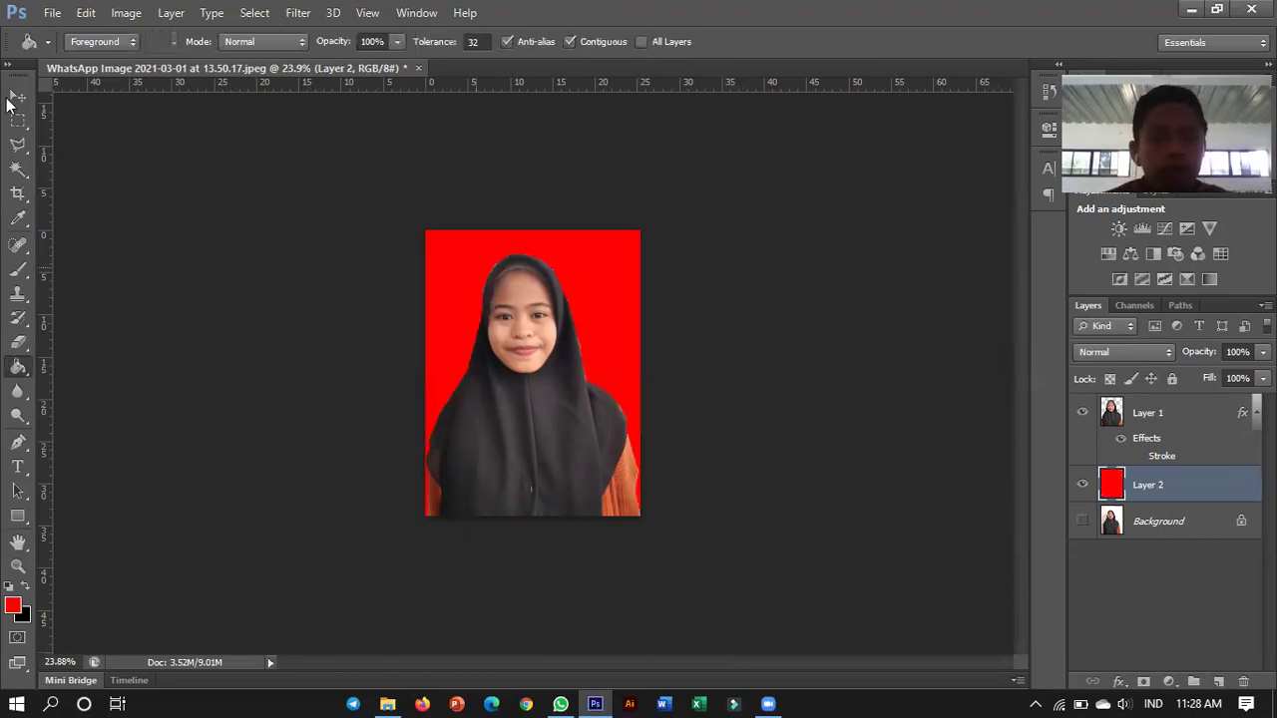
{"action": "key", "text": "v"}
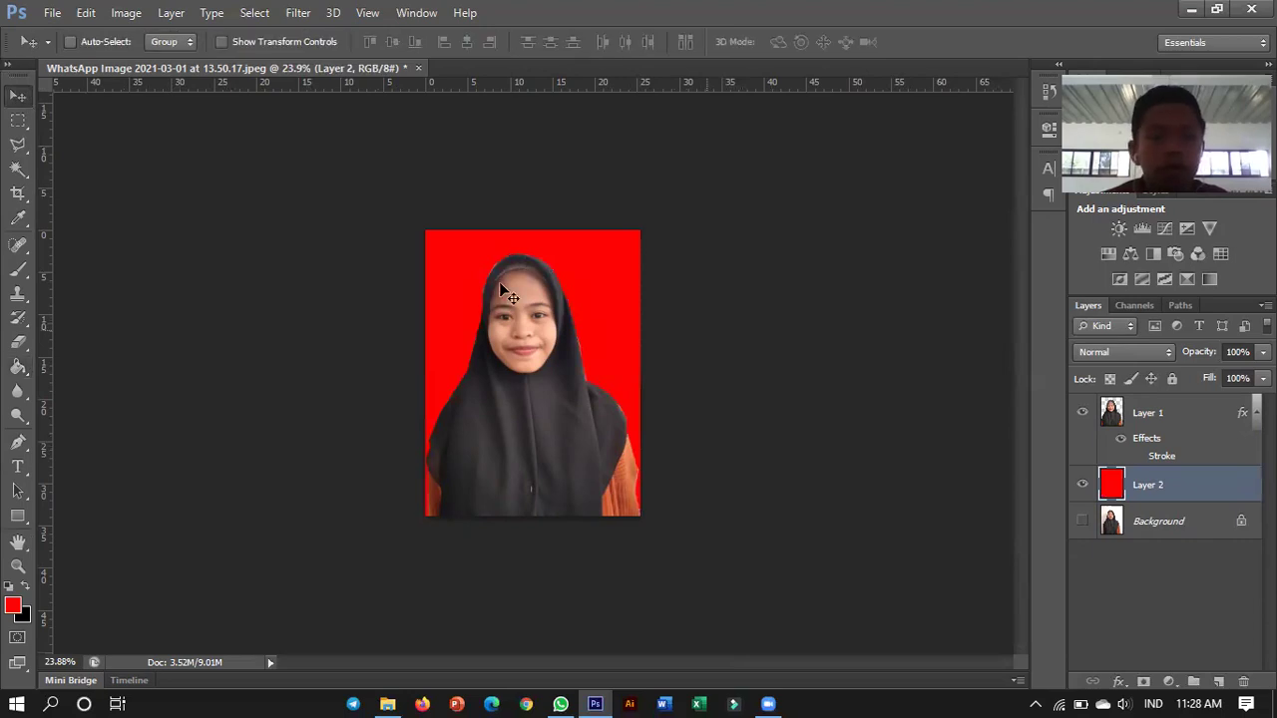
{"action": "right_click", "coordinate": [538, 410]}
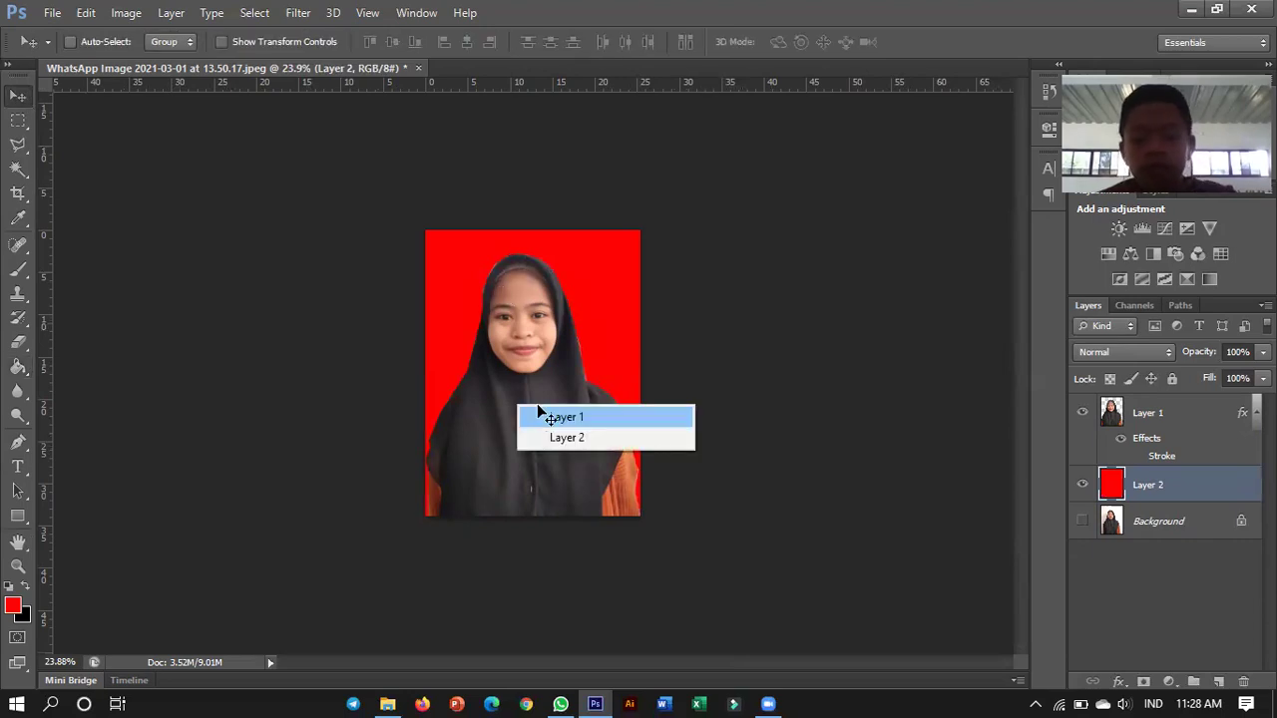
{"action": "left_click", "coordinate": [564, 417]}
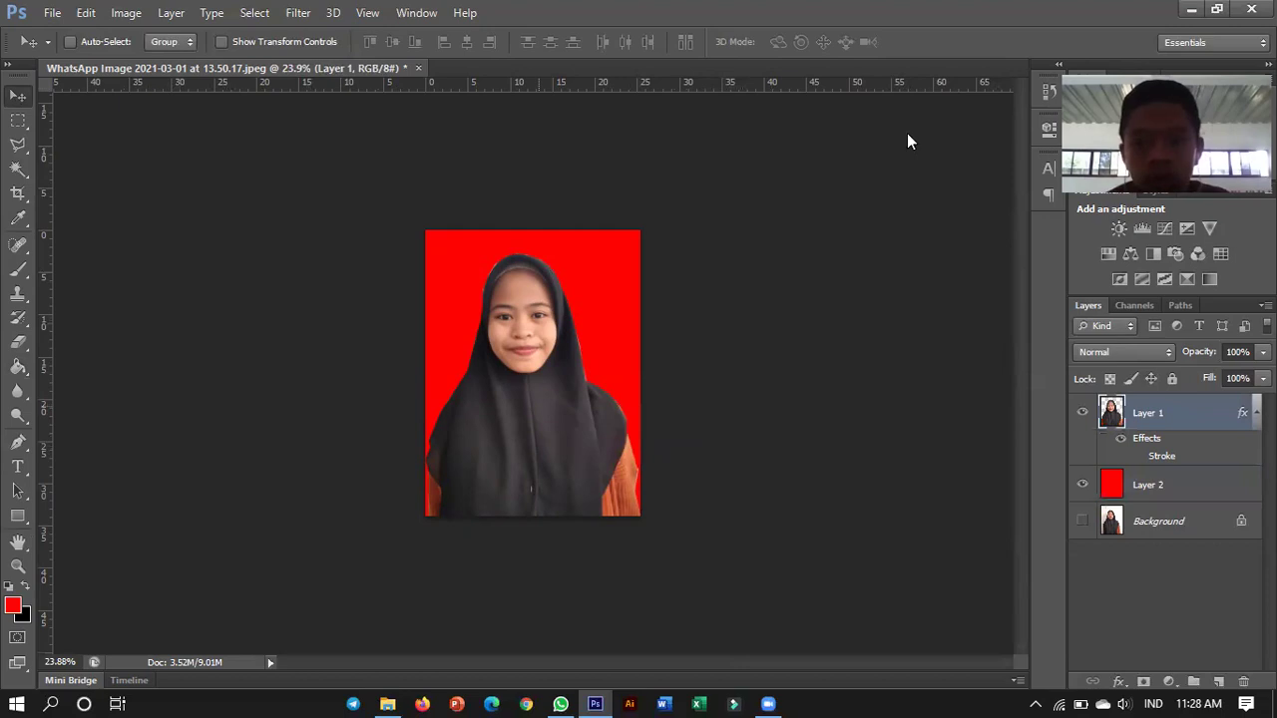
Step: Brighten Layer 1 slightly with Curves, input 110 to output 122
{"action": "key", "text": "ctrl+m"}
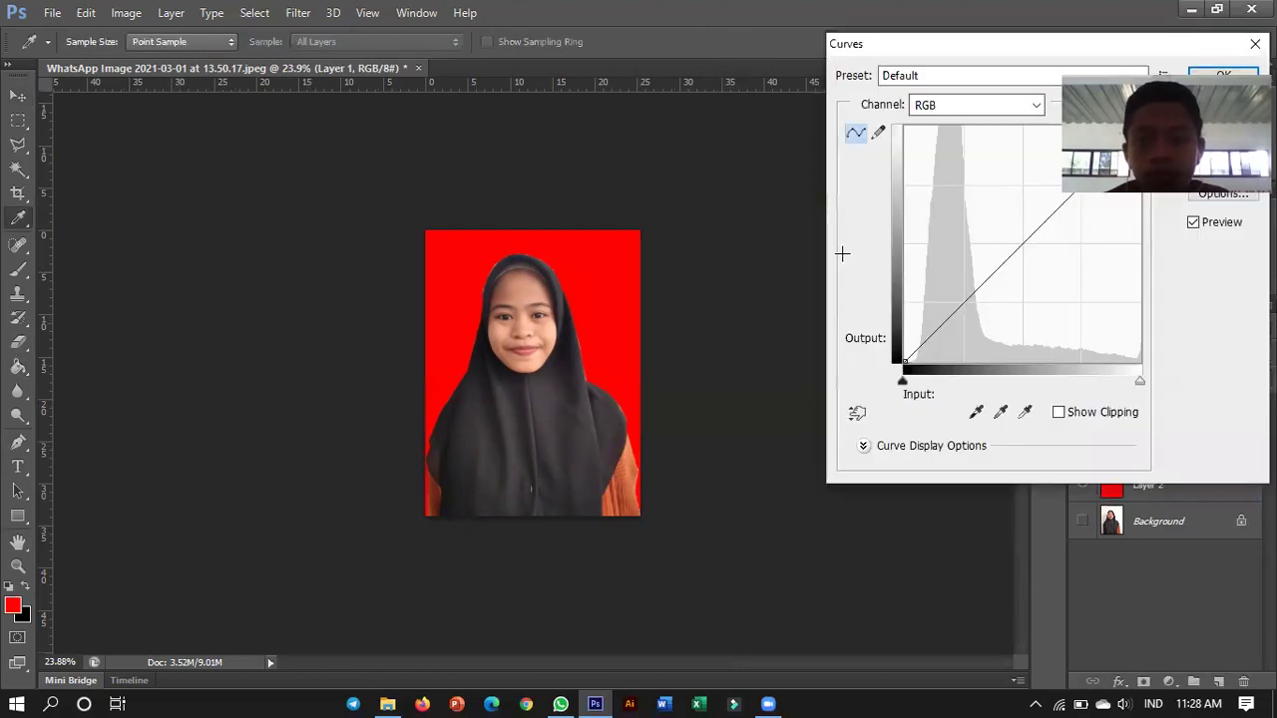
{"action": "left_click", "coordinate": [840, 242]}
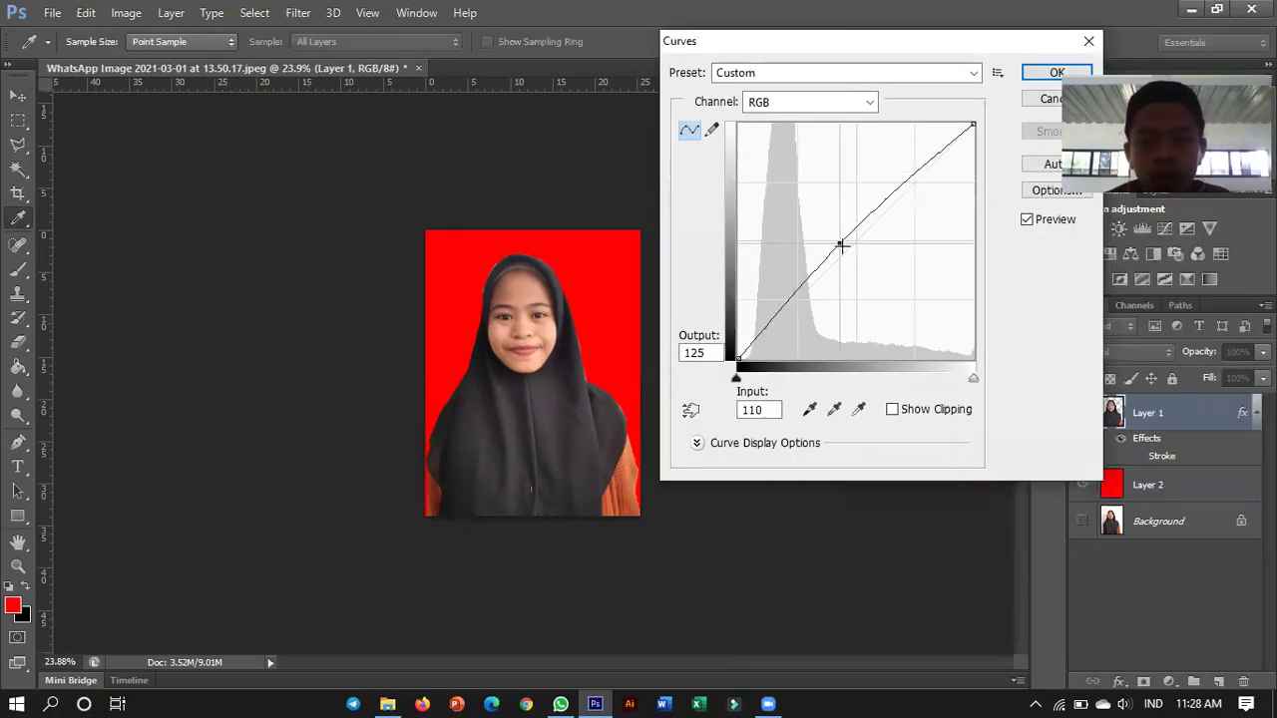
{"action": "left_click_drag", "start_coordinate": [841, 244], "coordinate": [844, 247]}
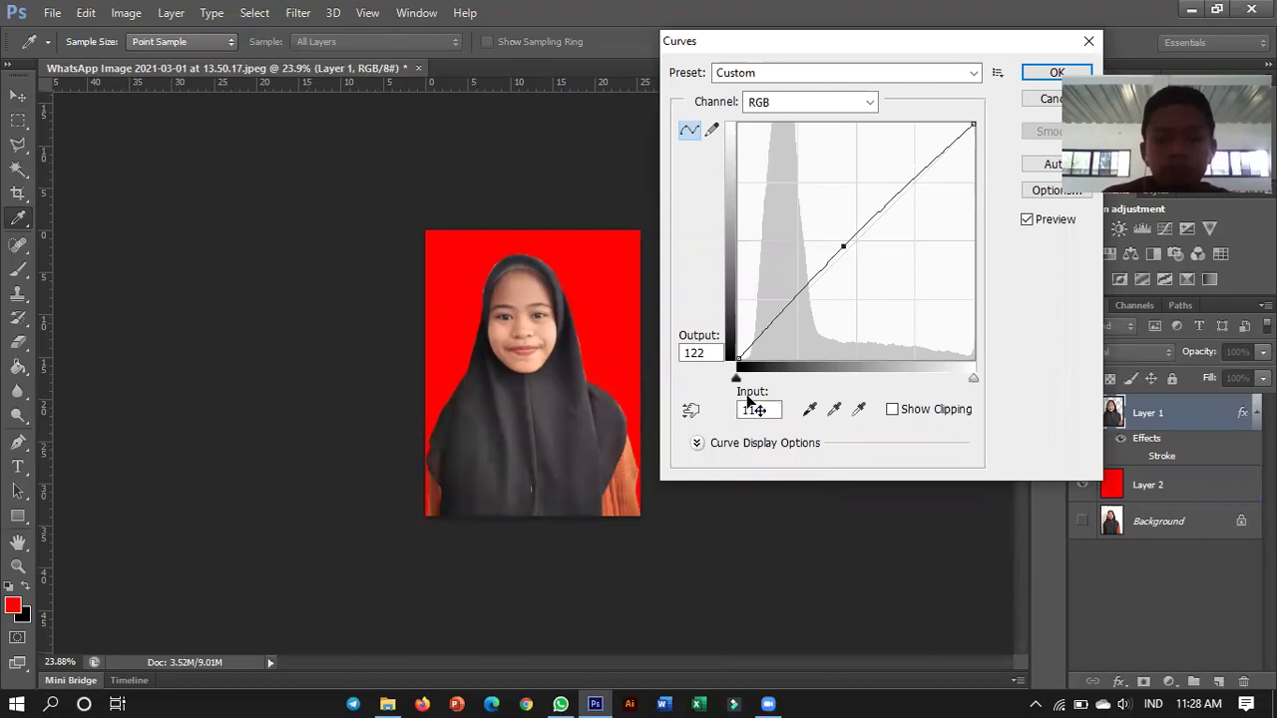
{"action": "key", "text": "Return"}
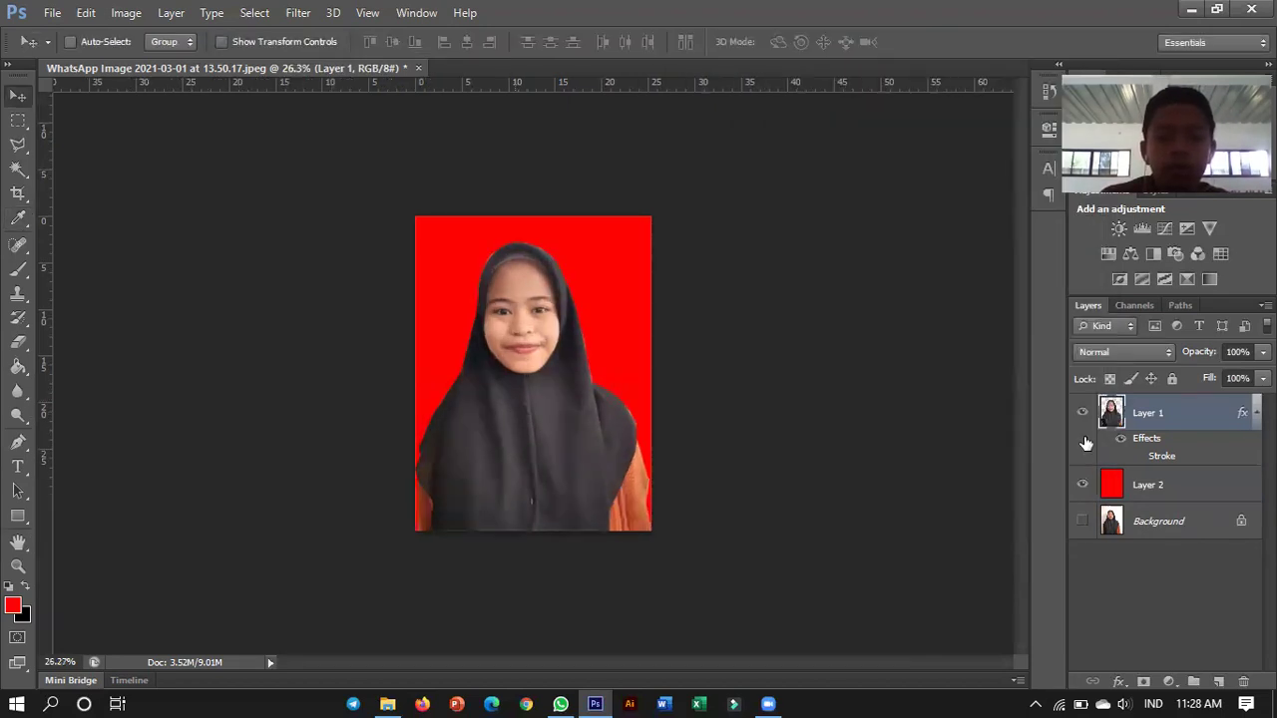
Step: Compare layer visibility, leaving portrait and red shown and the Background photo hidden
{"action": "key", "text": "ctrl+plus"}
{"action": "left_click", "coordinate": [1082, 413]}
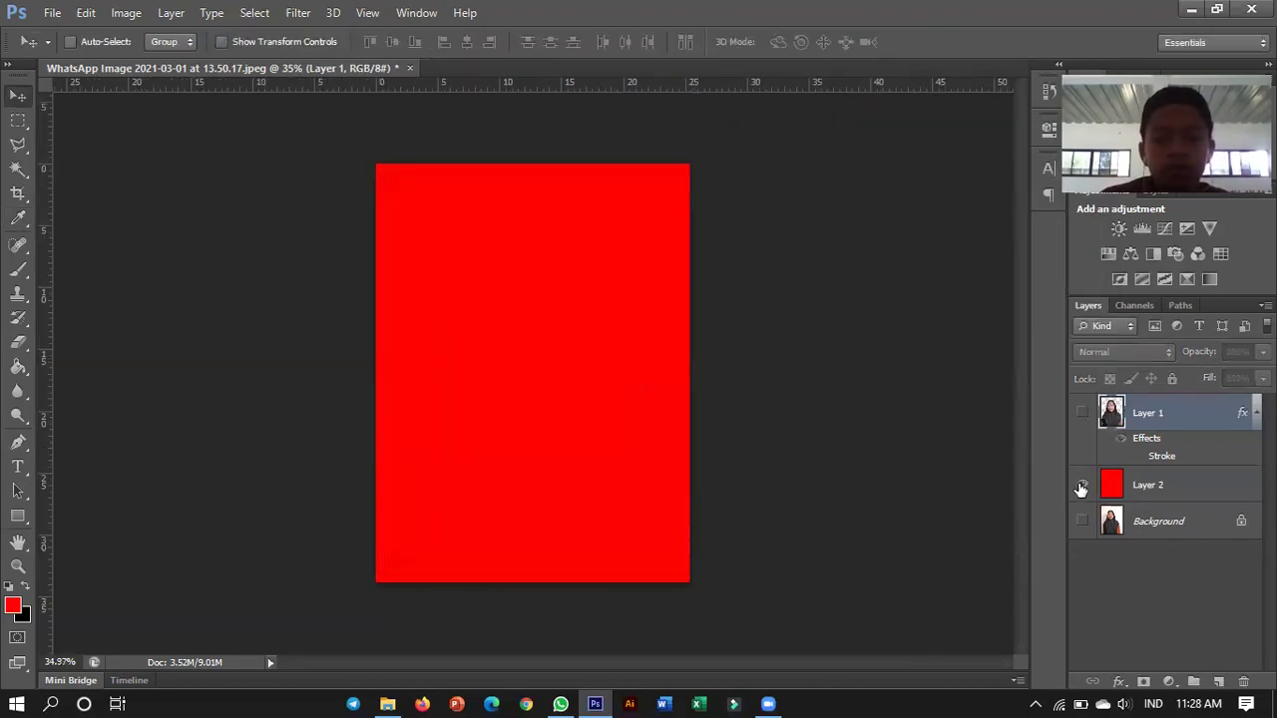
{"action": "left_click", "coordinate": [1081, 486]}
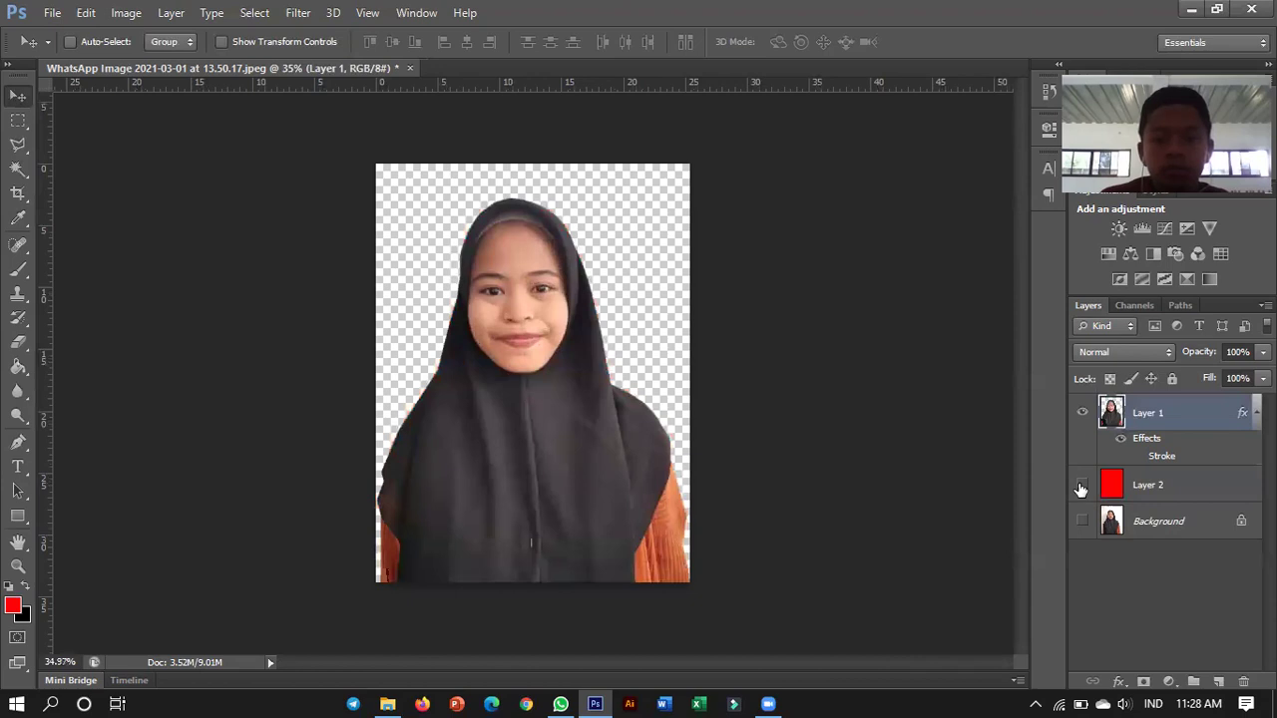
{"action": "left_click", "coordinate": [1083, 415]}
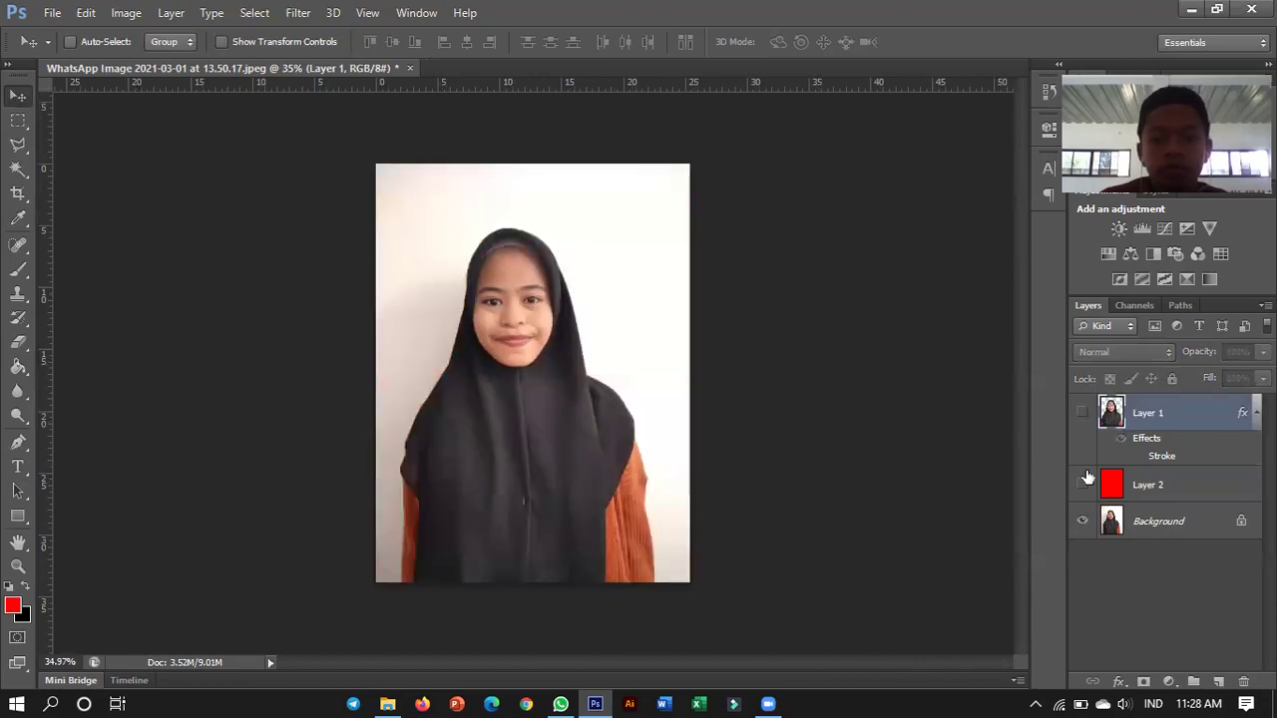
{"action": "left_click", "coordinate": [1082, 523], "text": "alt"}
{"action": "left_click", "coordinate": [1093, 531], "text": "alt"}
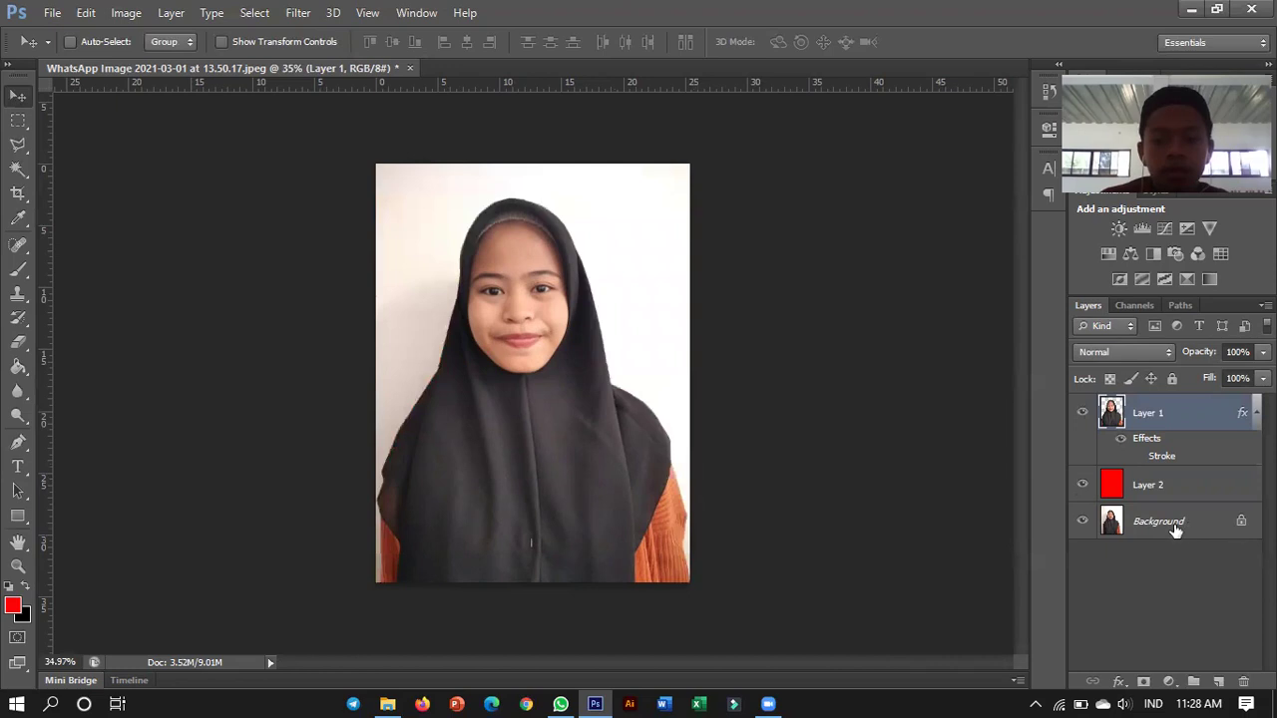
{"action": "left_click", "coordinate": [1082, 521]}
{"action": "scroll", "coordinate": [619, 339], "scroll_direction": "up", "scroll_amount": 3}
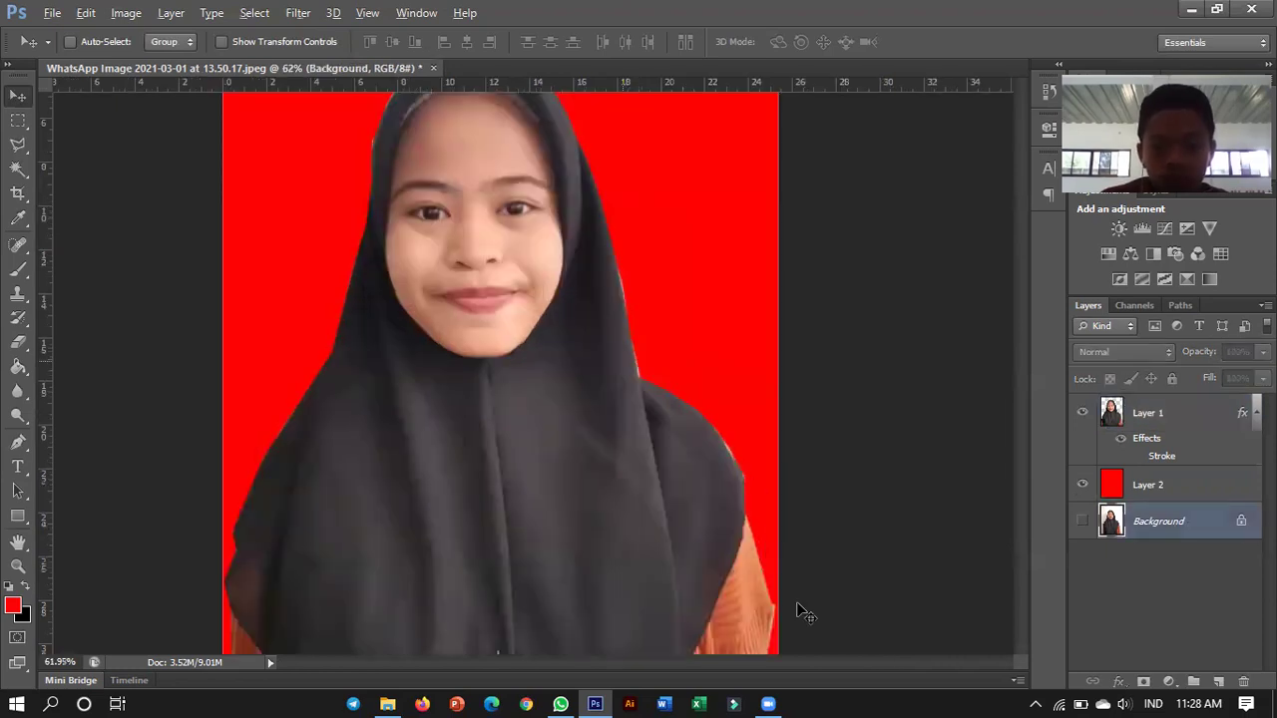
{"action": "scroll", "coordinate": [472, 229], "scroll_direction": "down", "scroll_amount": 2}
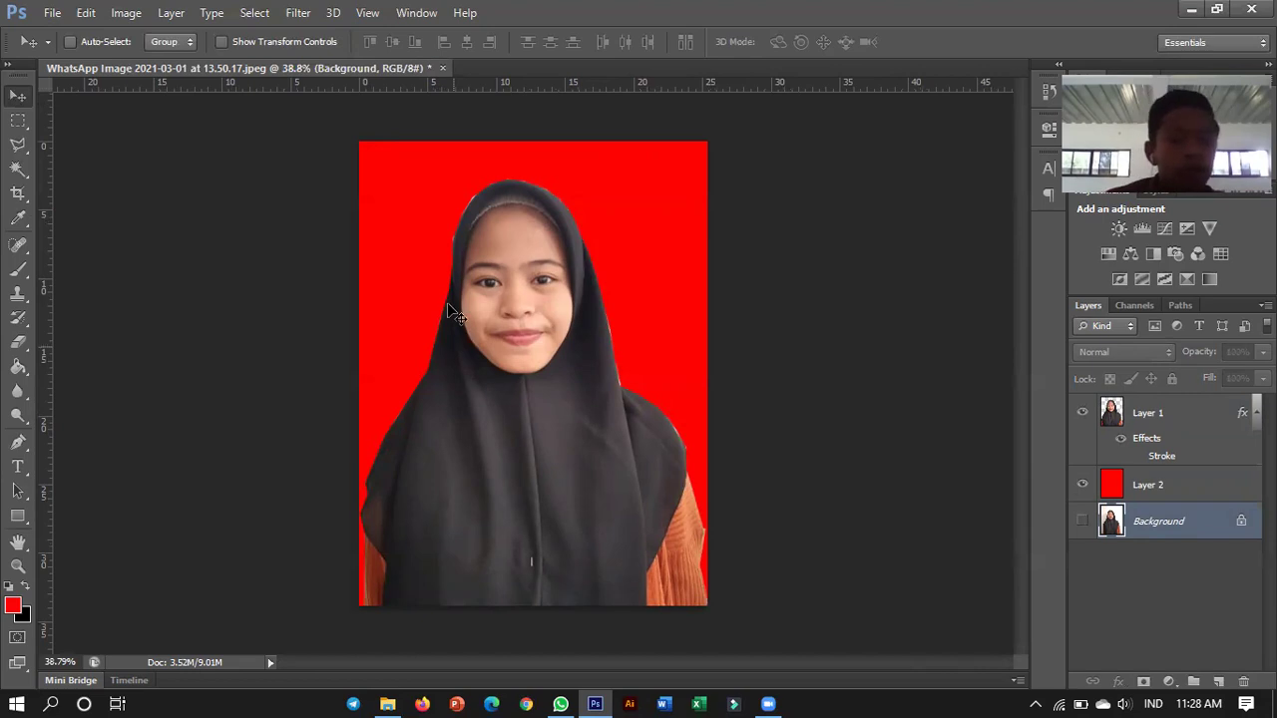
{"action": "key", "text": "c"}
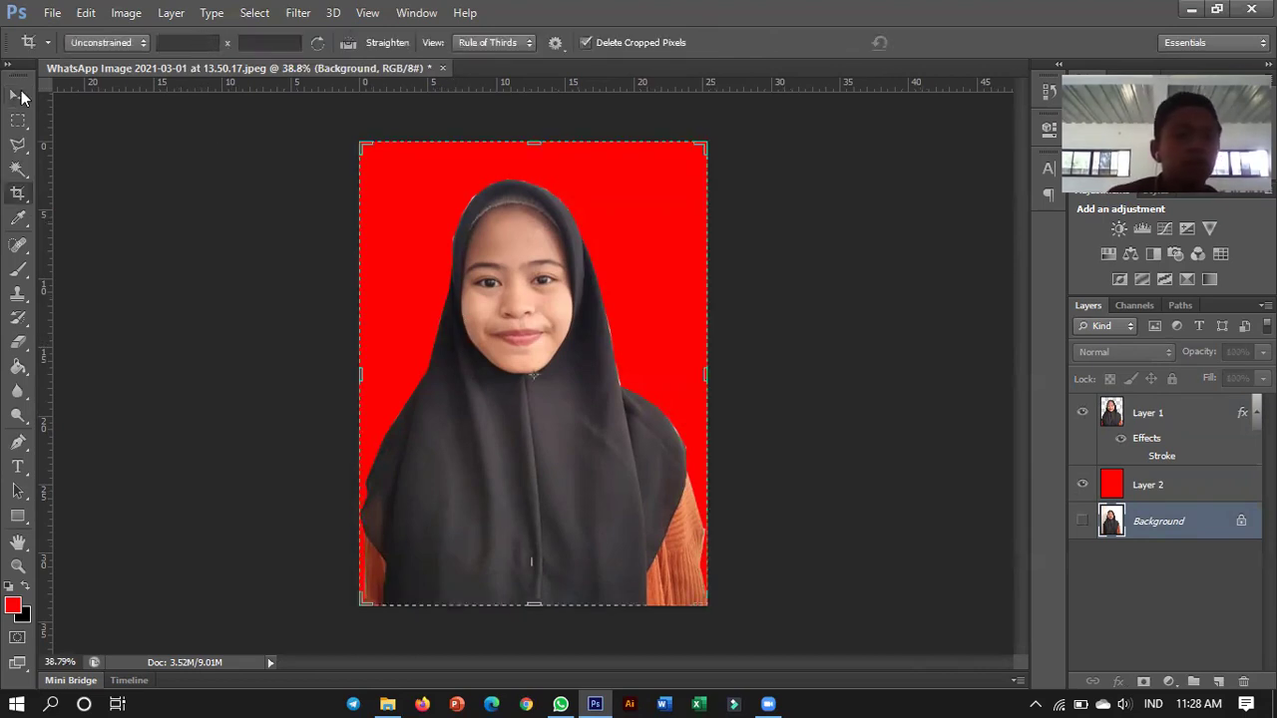
{"action": "key", "text": "v"}
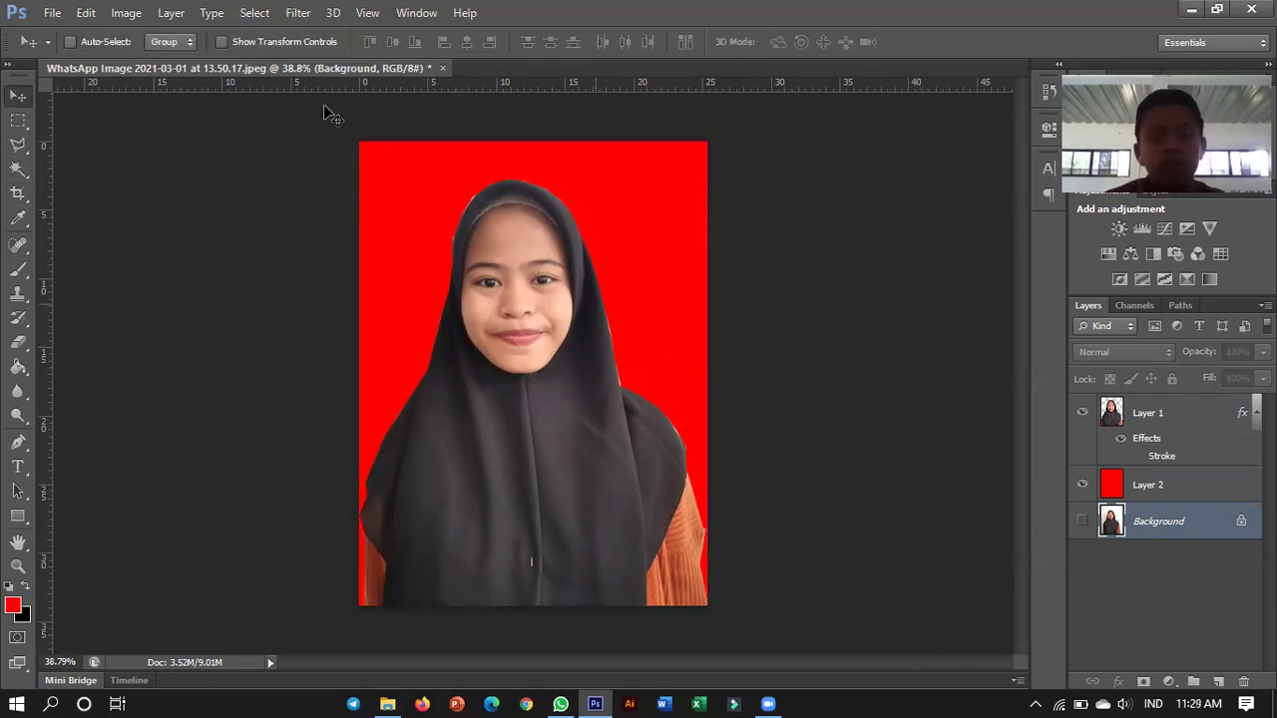
{"action": "scroll", "coordinate": [586, 339], "scroll_direction": "down", "scroll_amount": 2}
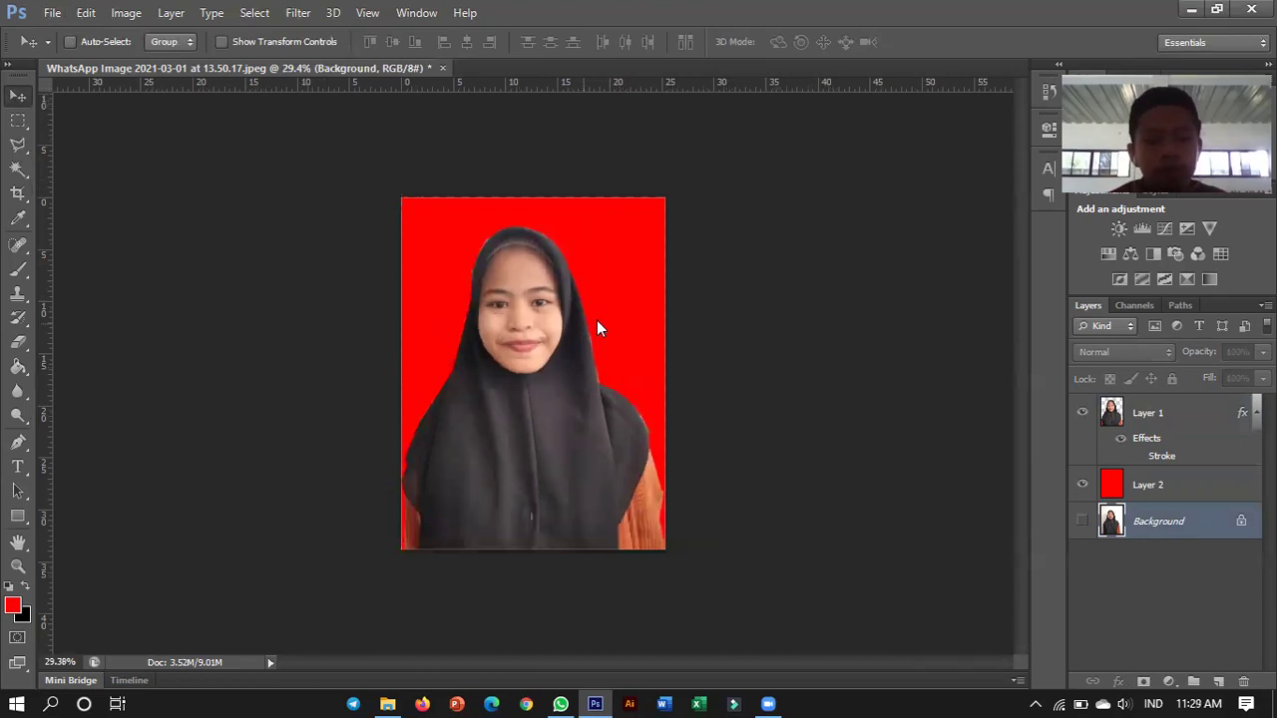
Step: Save the image to Downloads as JPEG 'pas foto.jpg' with default JPEG options
{"action": "key", "text": "ctrl+shift+s"}
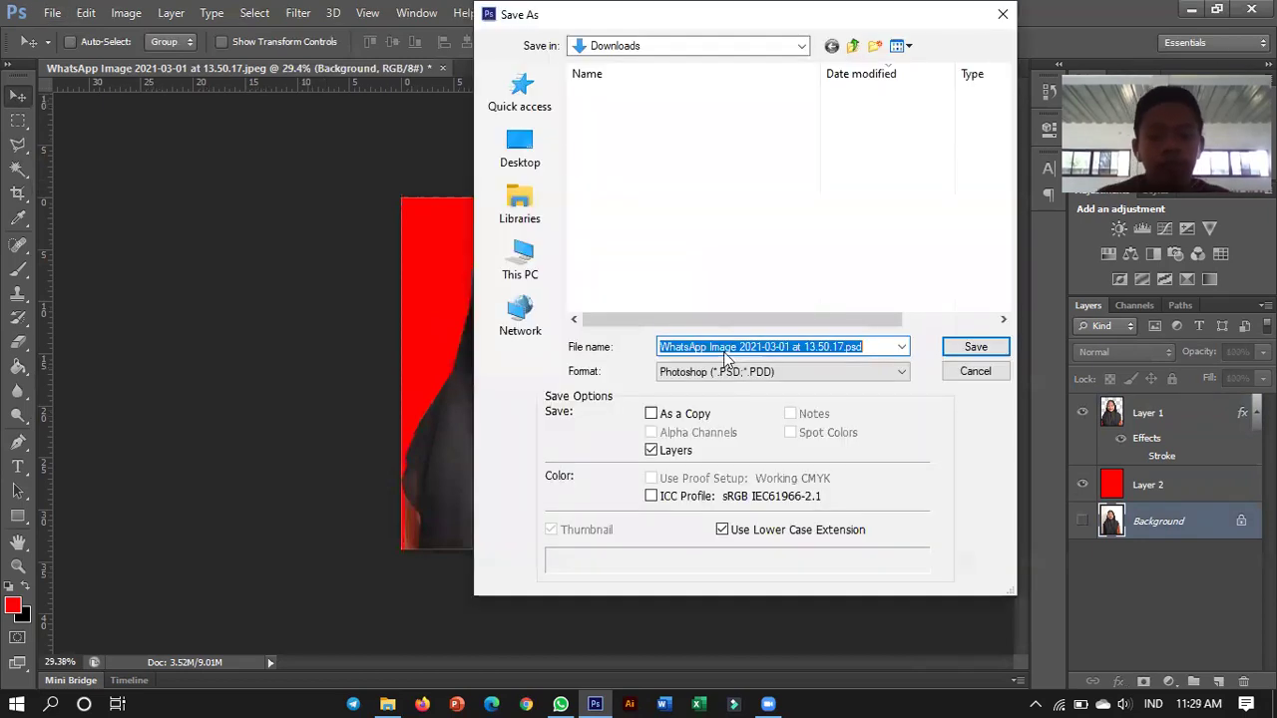
{"action": "type", "text": "pas foto"}
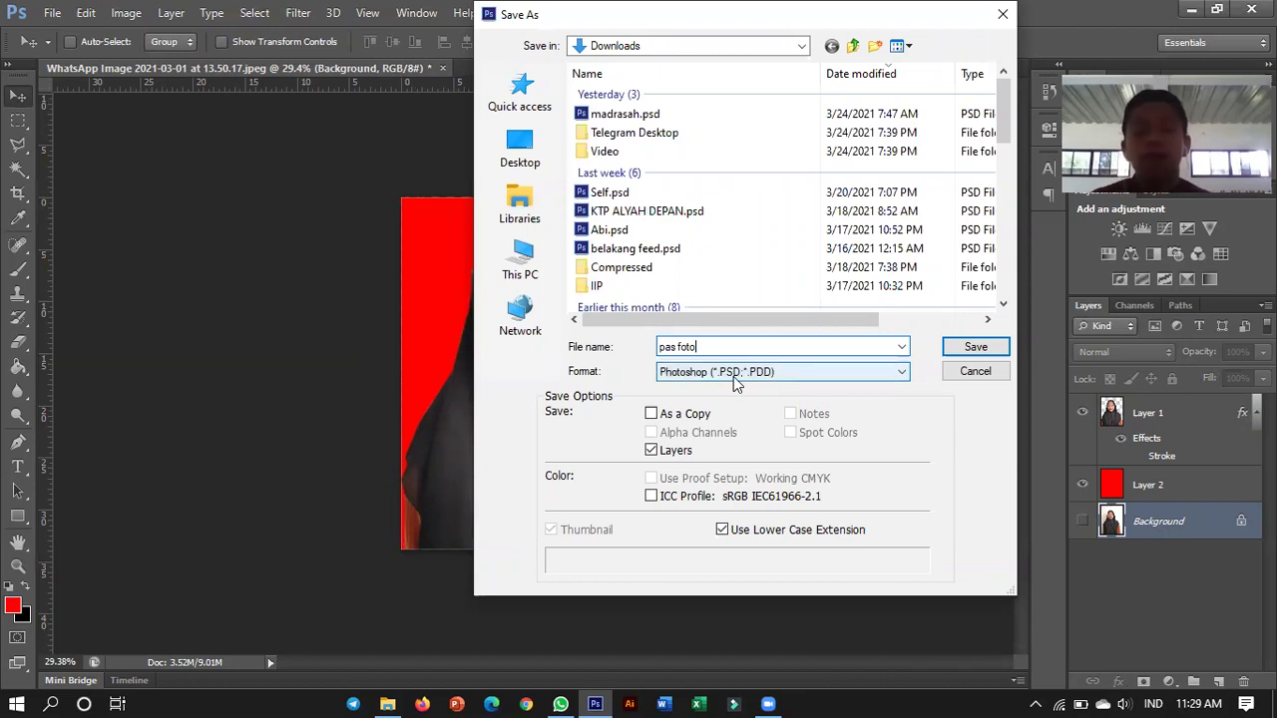
{"action": "left_click", "coordinate": [733, 380]}
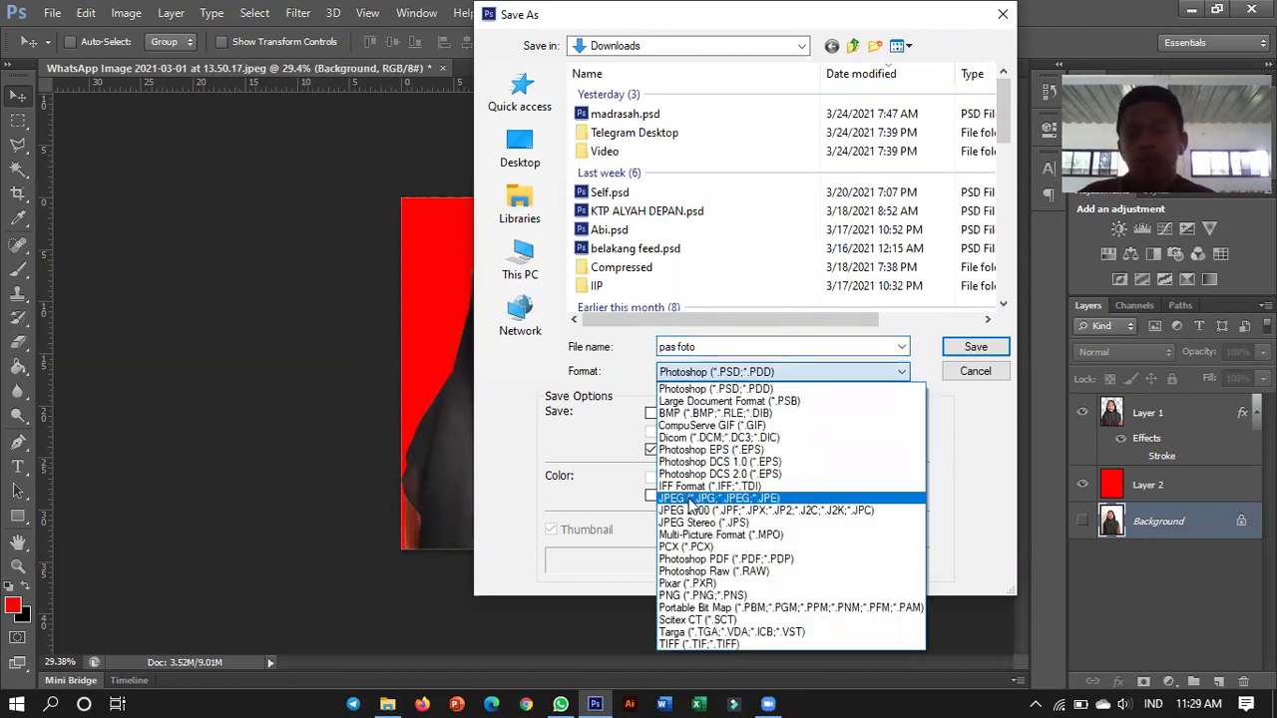
{"action": "left_click", "coordinate": [688, 498]}
{"action": "key", "text": "Return"}
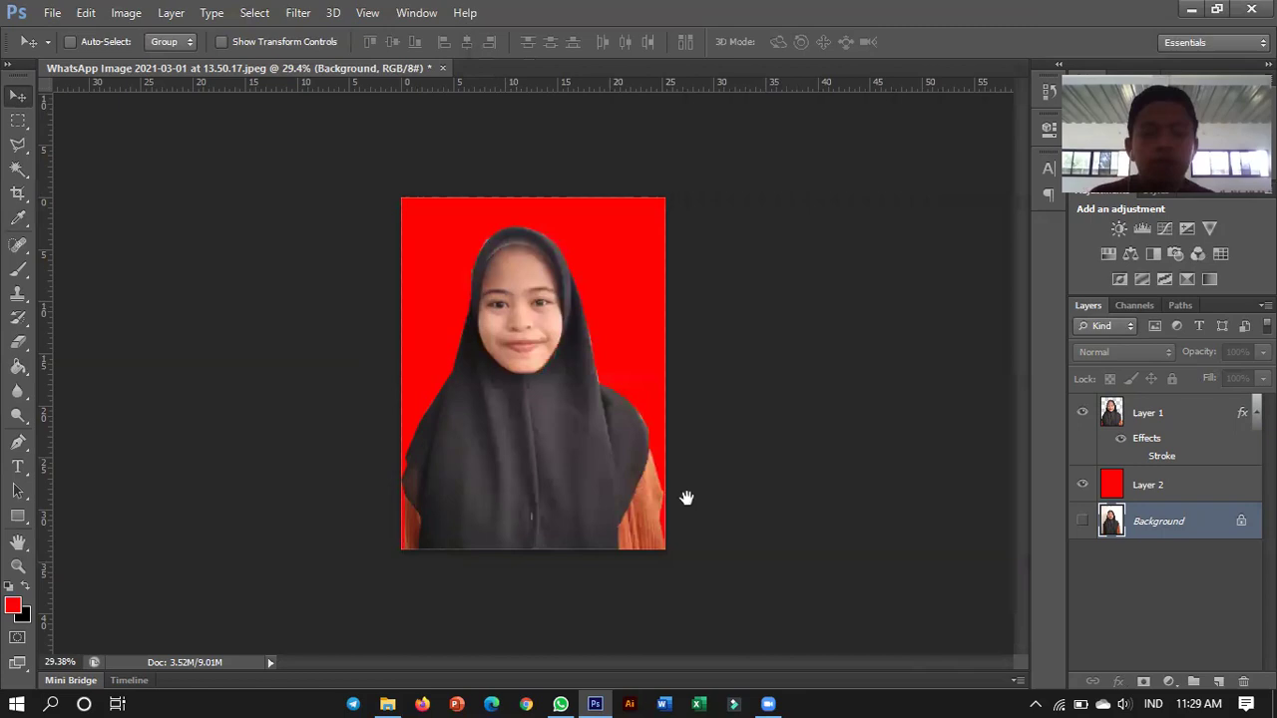
{"action": "key", "text": "Return"}
{"action": "left_click", "coordinate": [387, 702]}
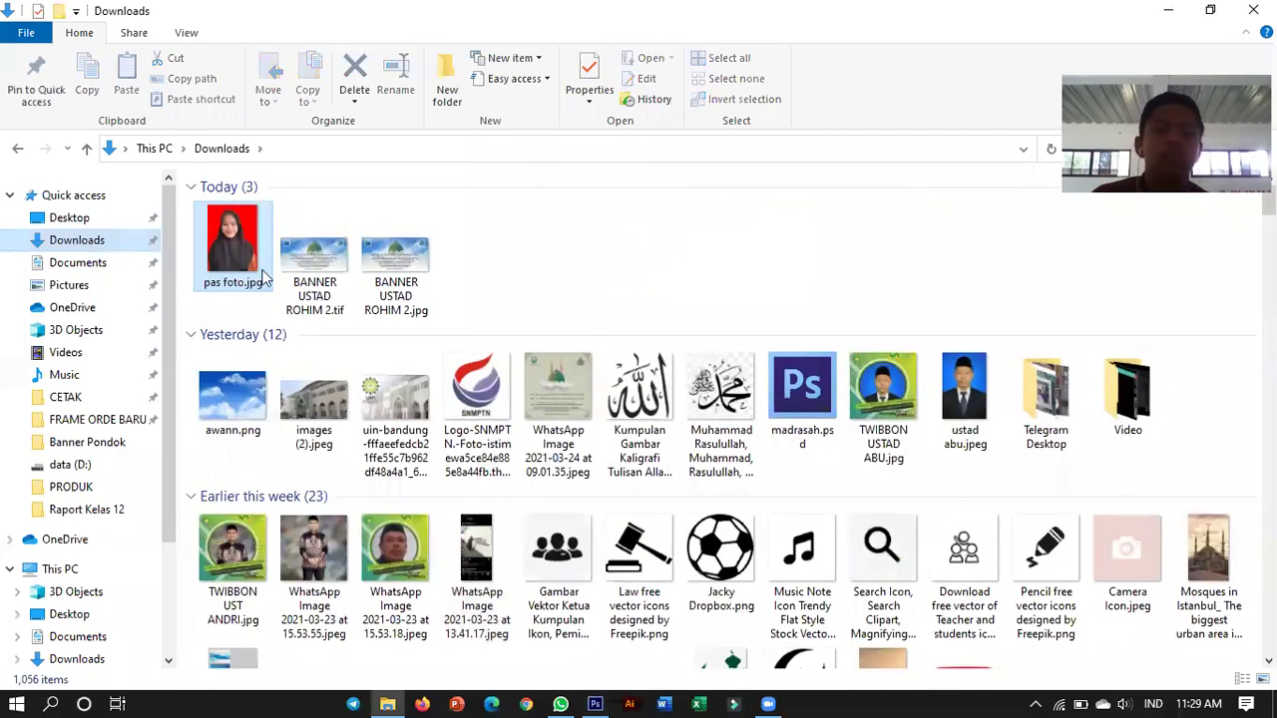
{"action": "left_click", "coordinate": [245, 265]}
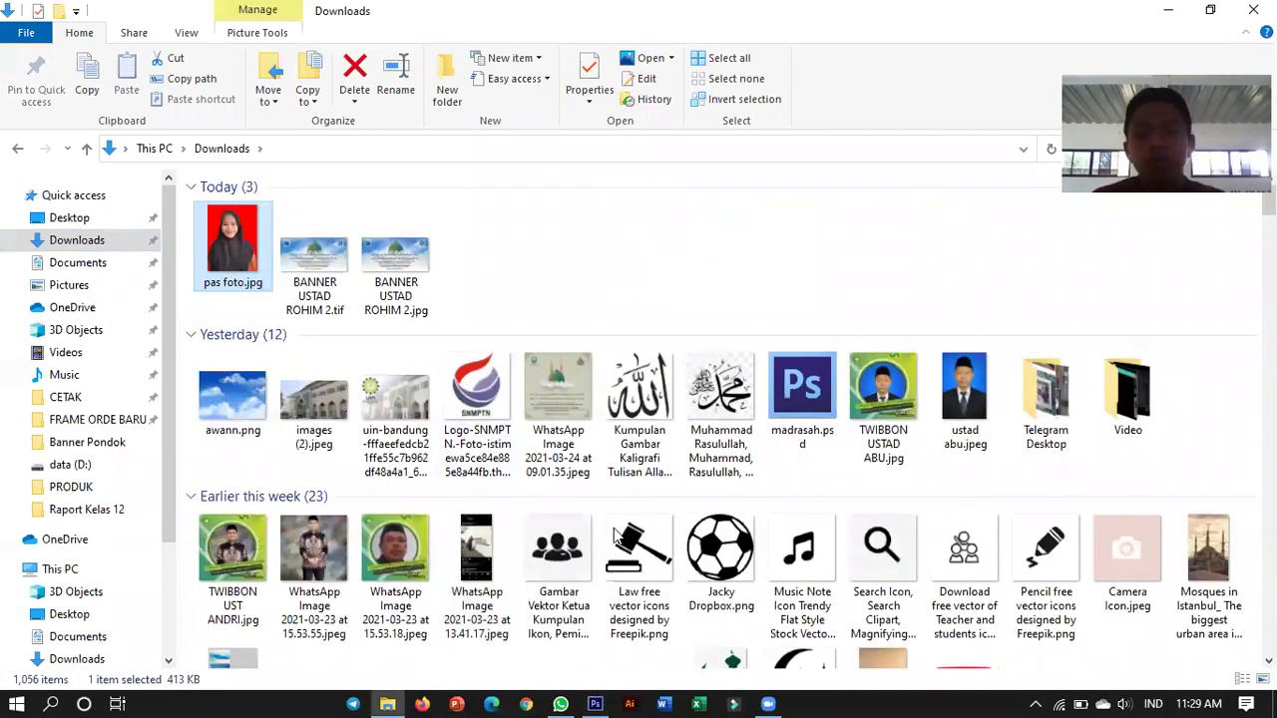
{"action": "mouse_move", "coordinate": [639, 563]}
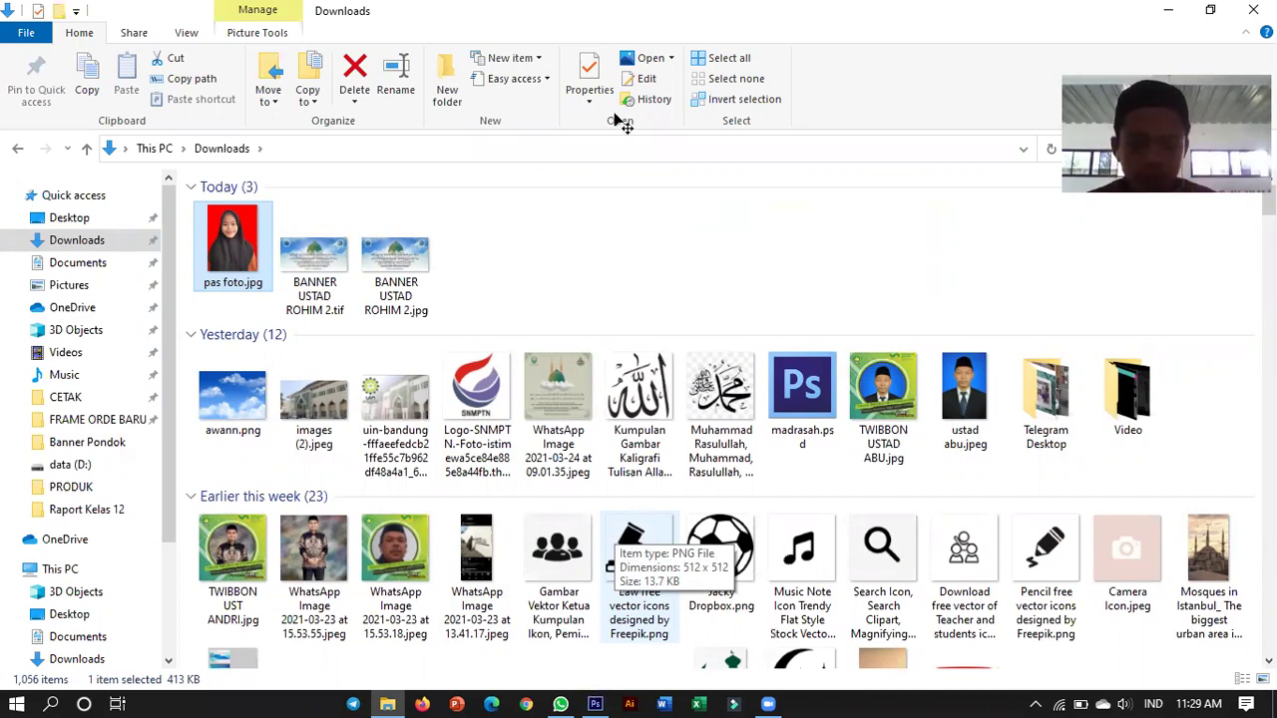
{"action": "key", "text": "alt+Tab"}
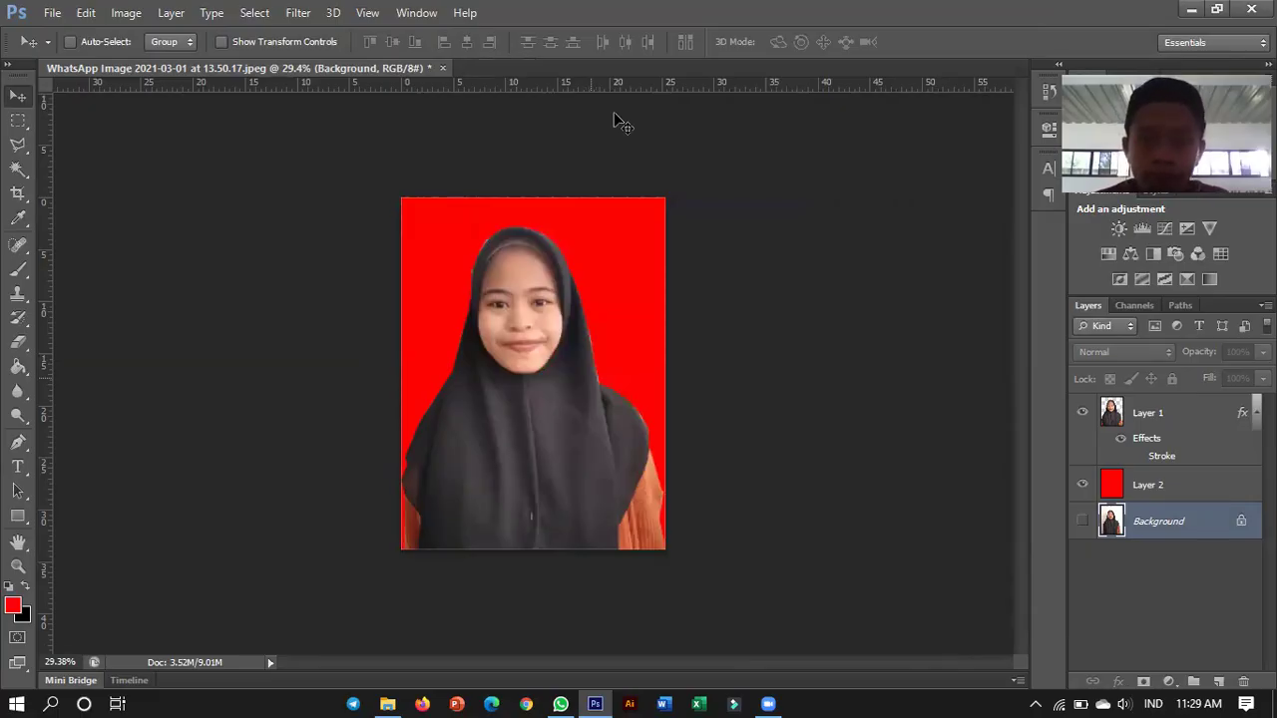